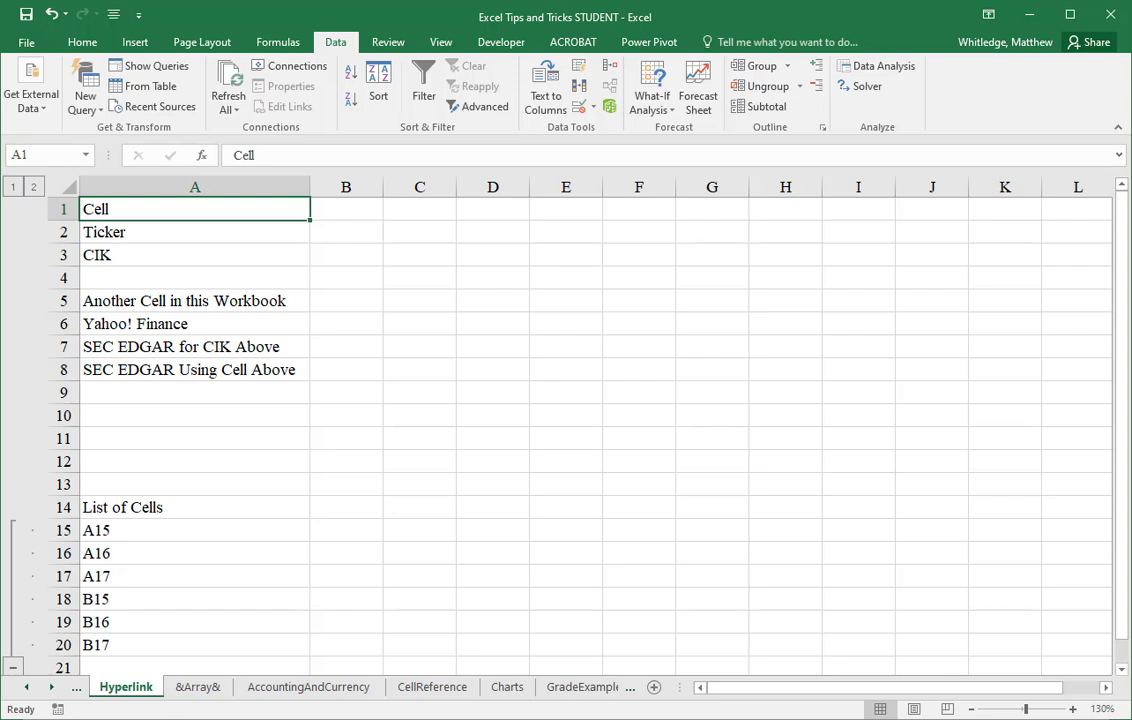
- Examine the column A entries down to the last row, selecting the cell references listed in A15:A20
key(ctrl+Down)
key(ctrl+Down)
key(ctrl+Down)
key(ctrl+Down)
key(ctrl+Down)
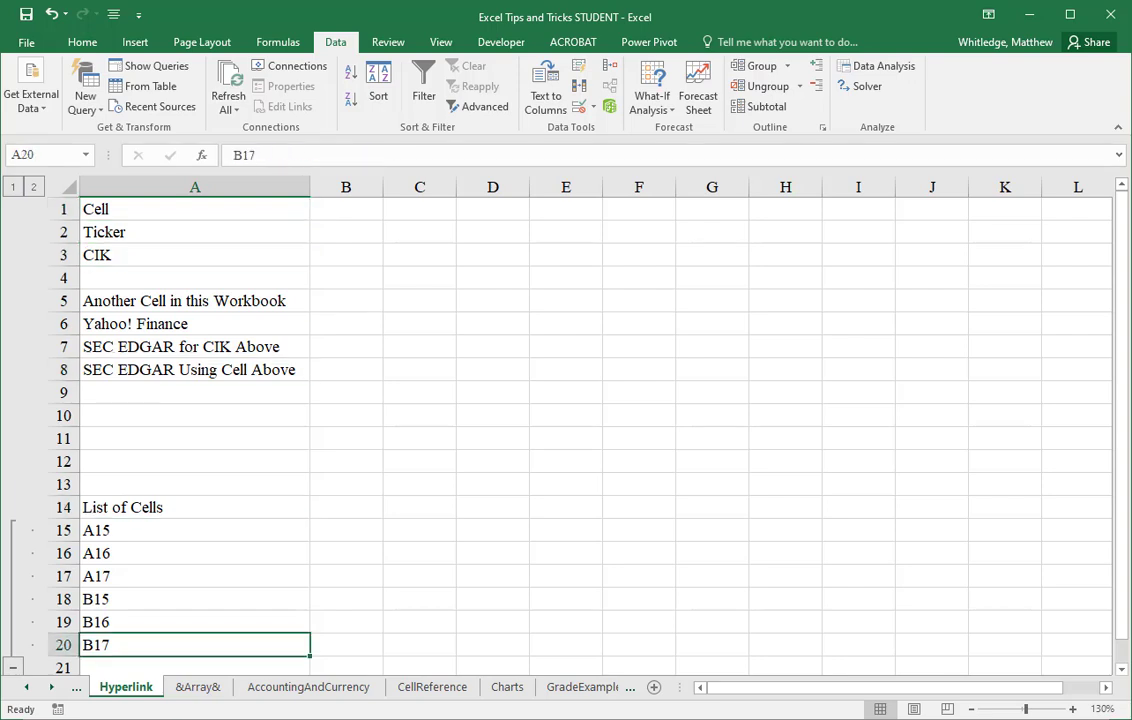
key(ctrl+Up)
key(ctrl+Up)
key(ctrl+Down)
key(ctrl+Down)
key(ctrl+shift+Up)
key(shift+Down)
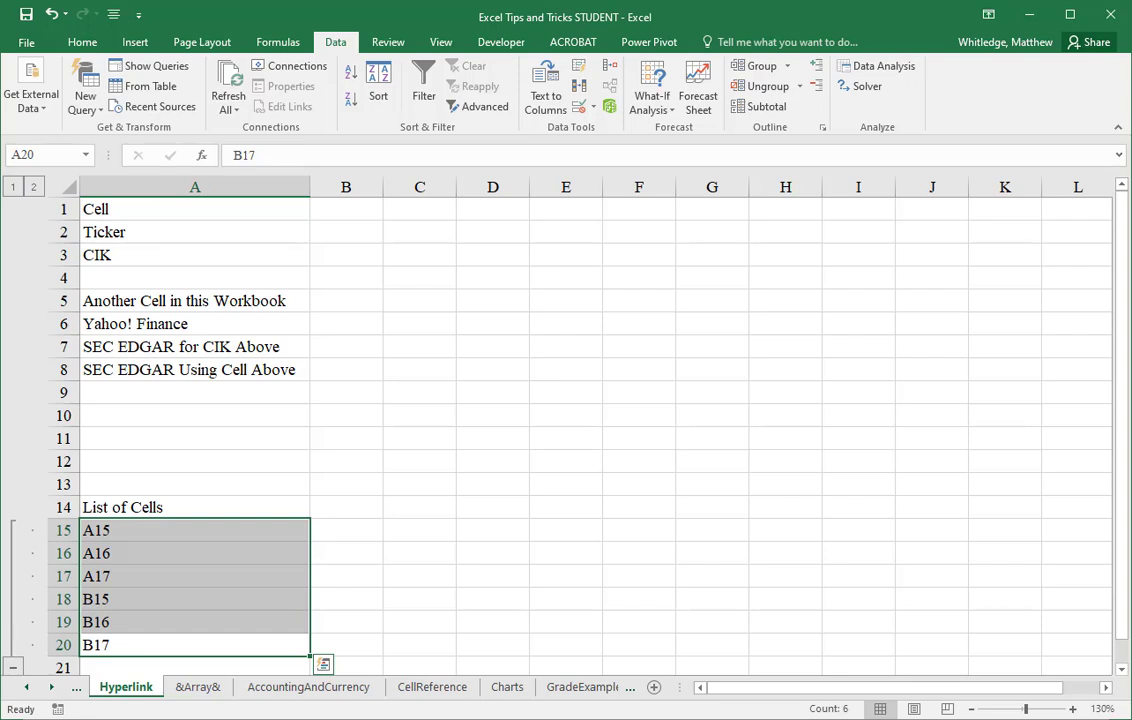
- Collapse the grouped rows 15 to 20 beneath the List of Cells heading
click(340, 209)
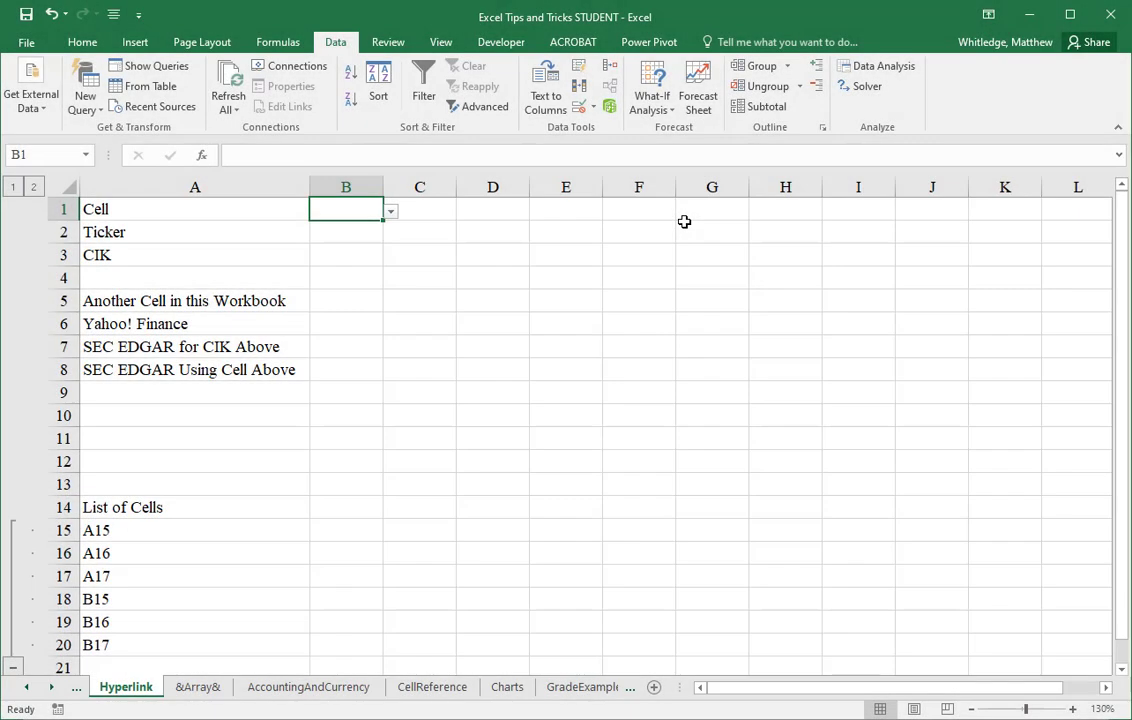
click(9, 668)
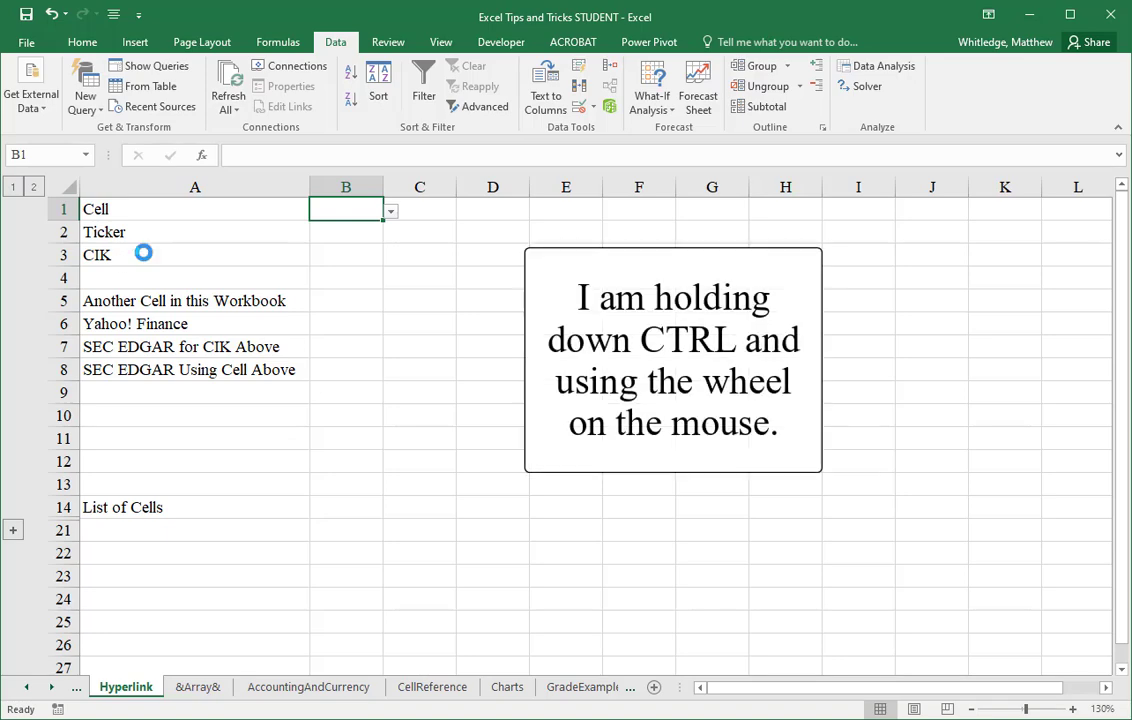
scroll(143, 253, up, 6)
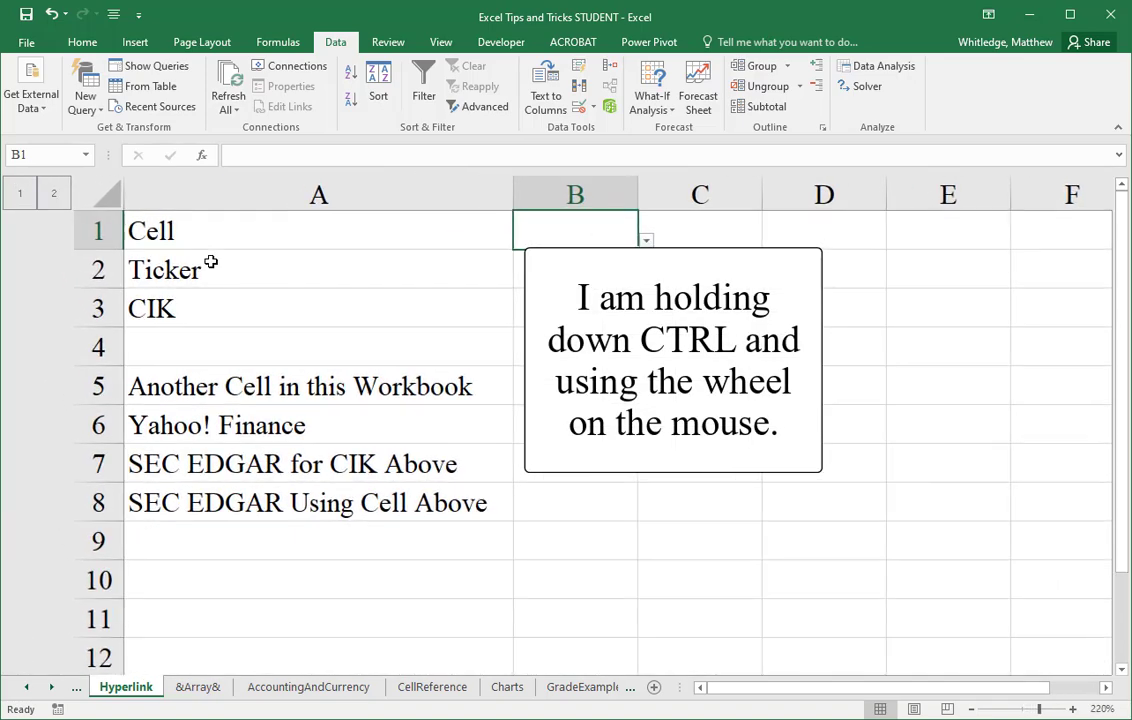
scroll(329, 258, down, 2)
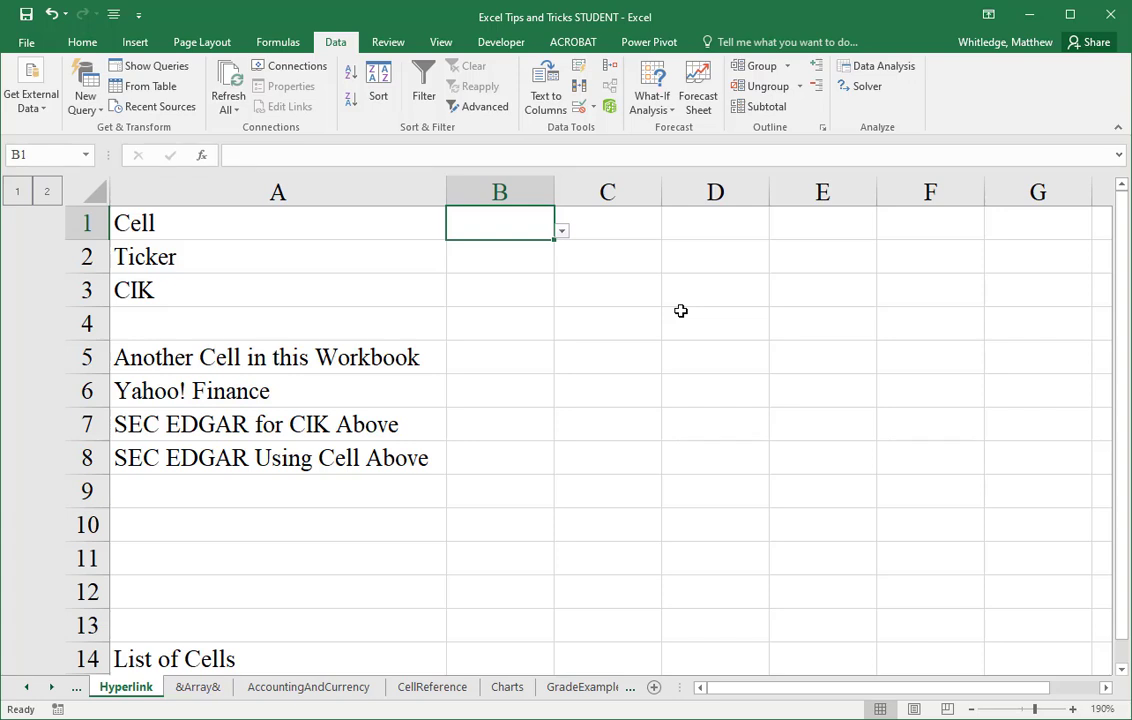
- Enter the formula =hyperlink("#Charts!A1","Another Cell in this Workbook") in cell B5
key(Down)
key(Down)
key(Down)
key(Down)
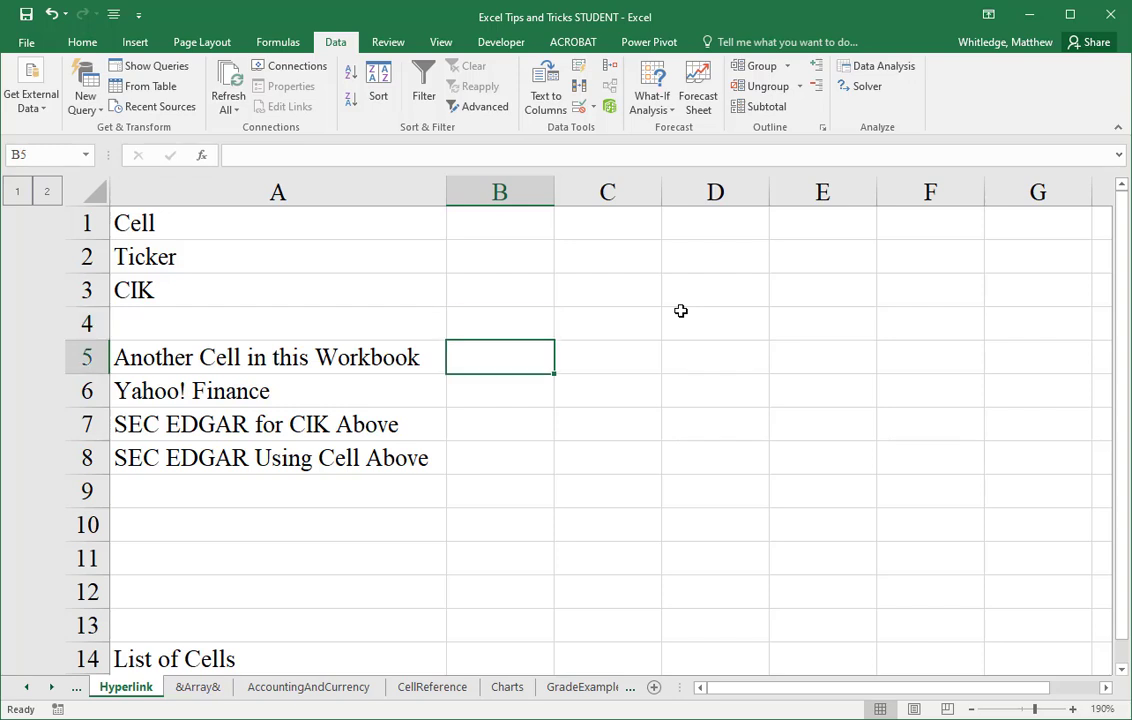
text(=hyperlink)
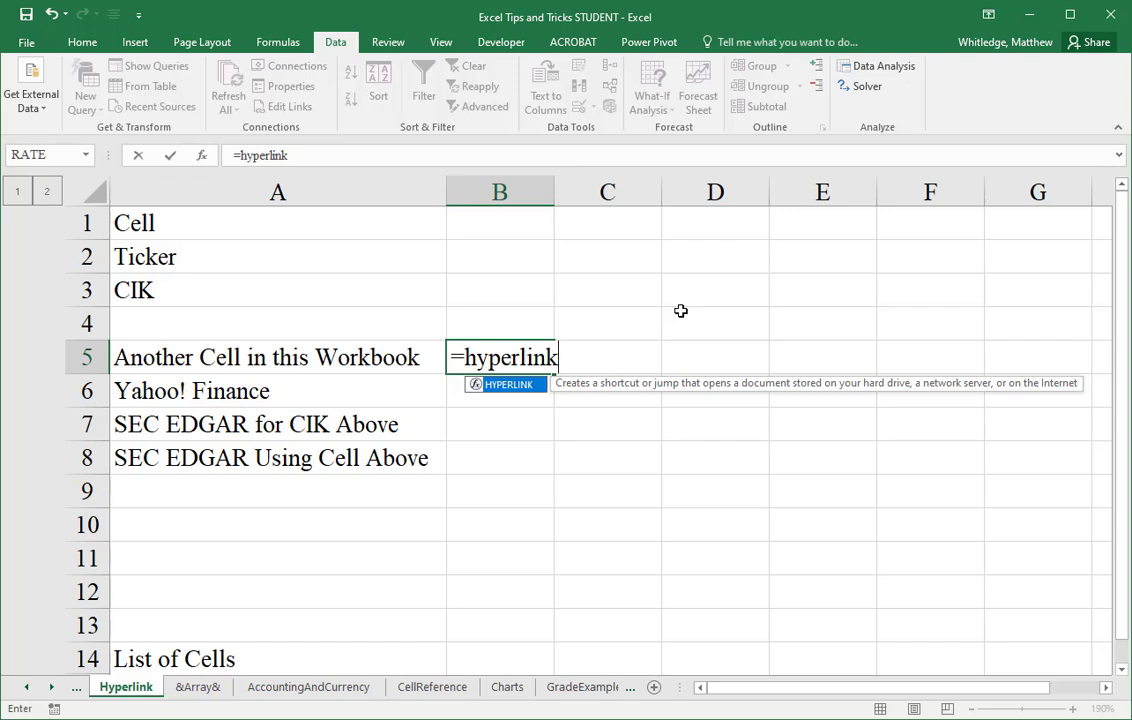
text(()
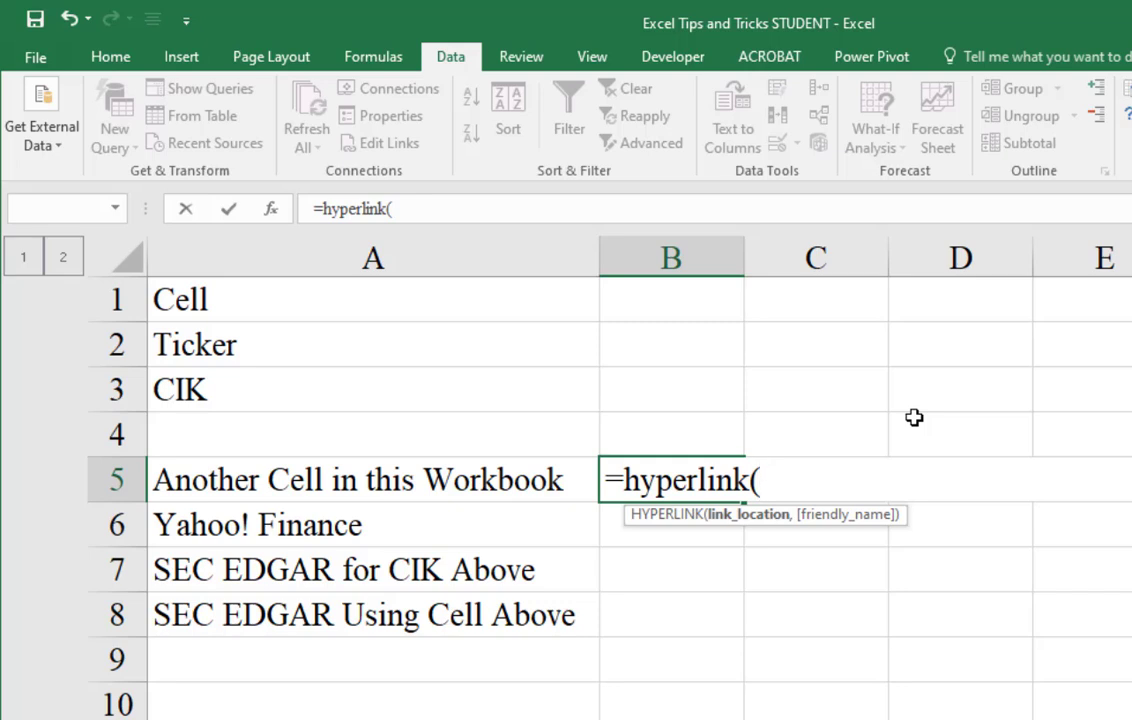
text(")
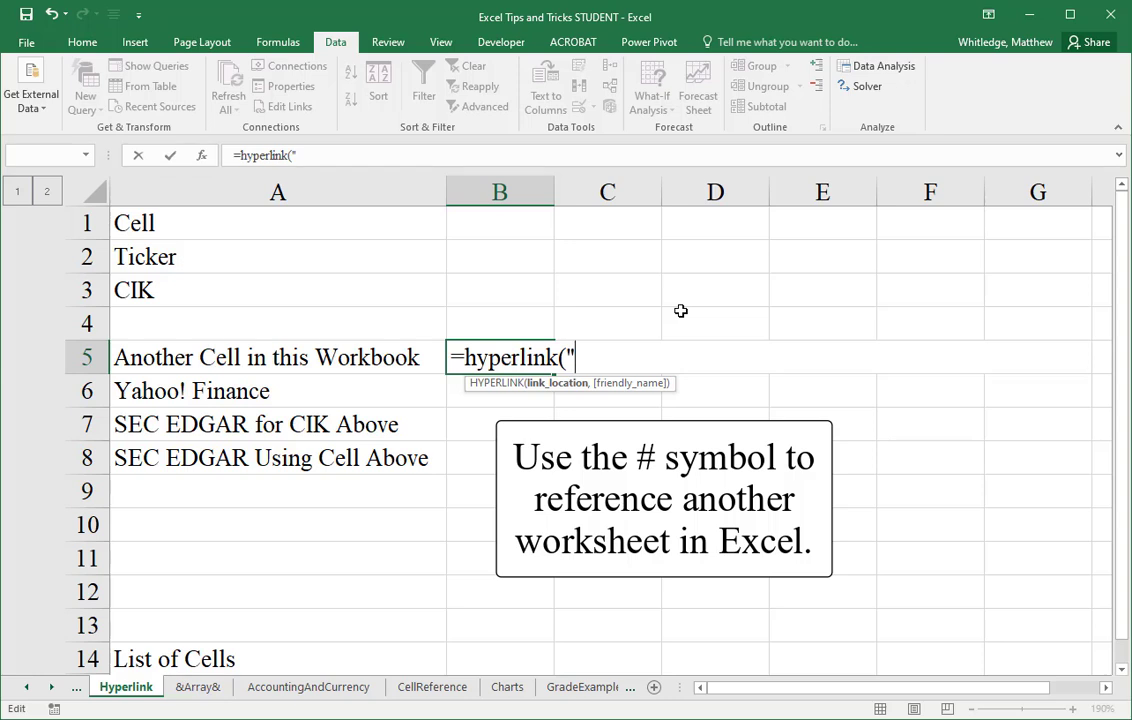
text(#Charts)
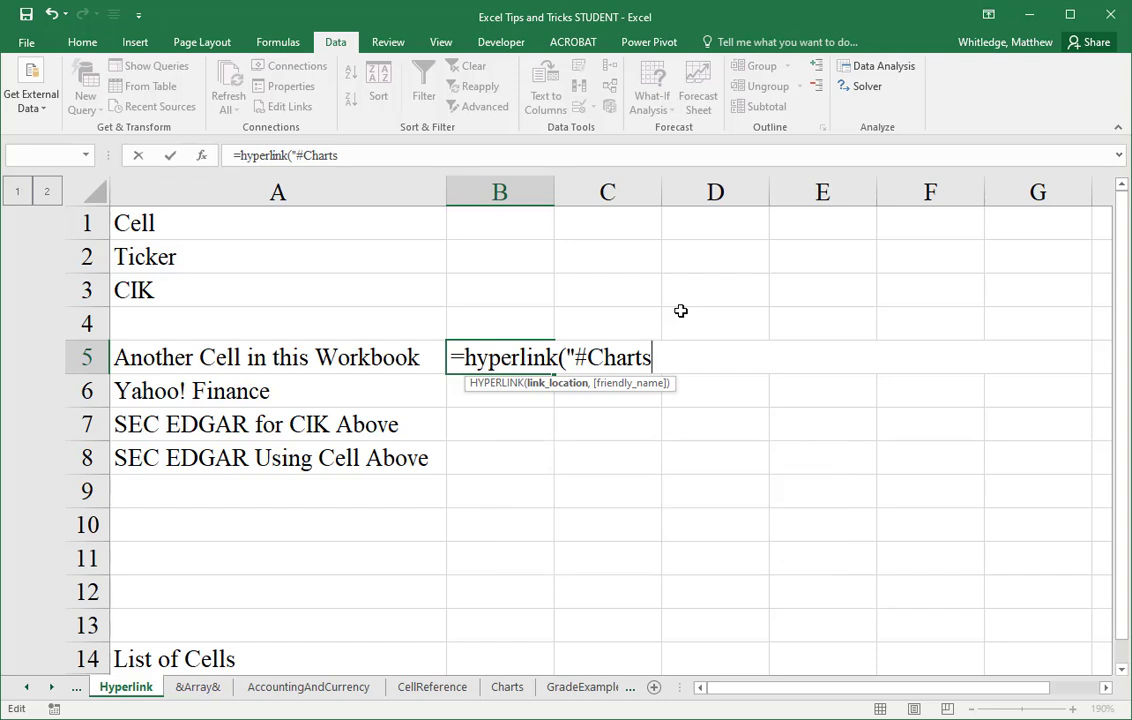
text(!A1)
text(",)
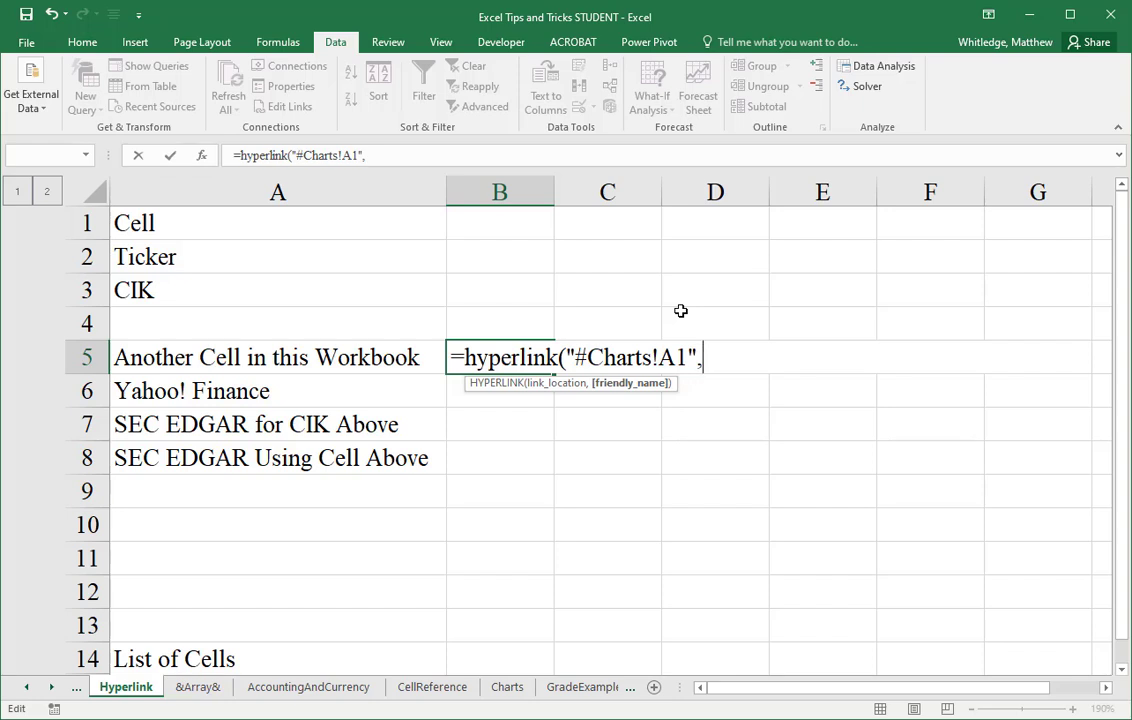
text("Another Cell in this Workbook"))
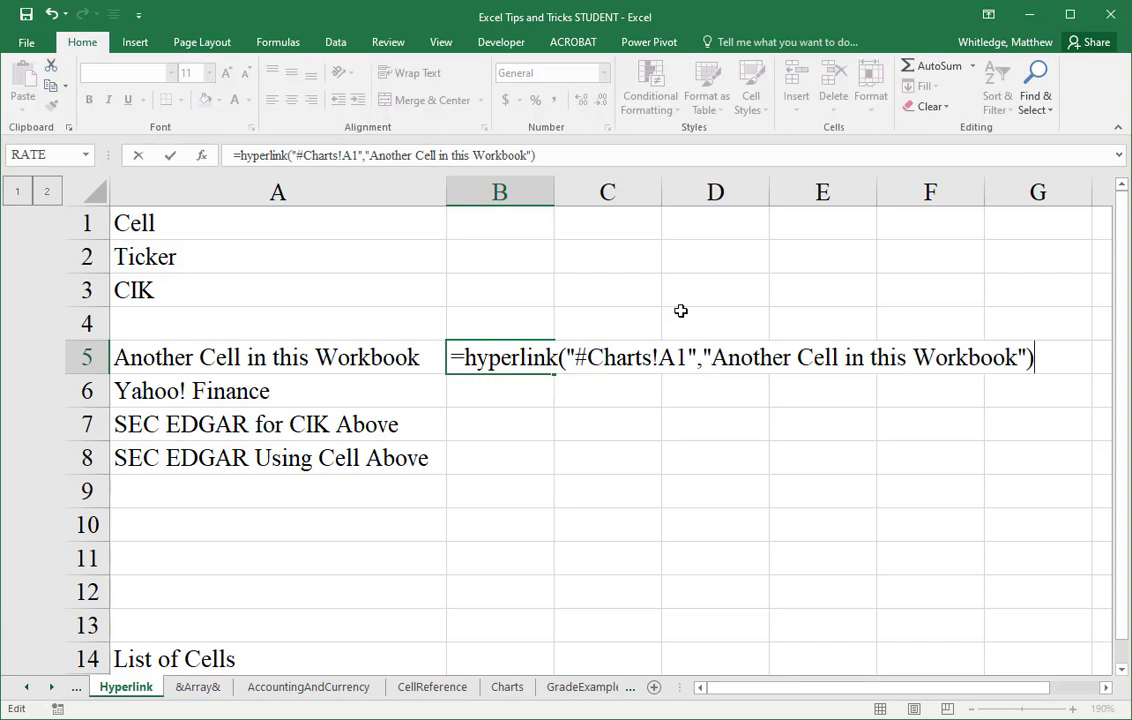
key(Return)
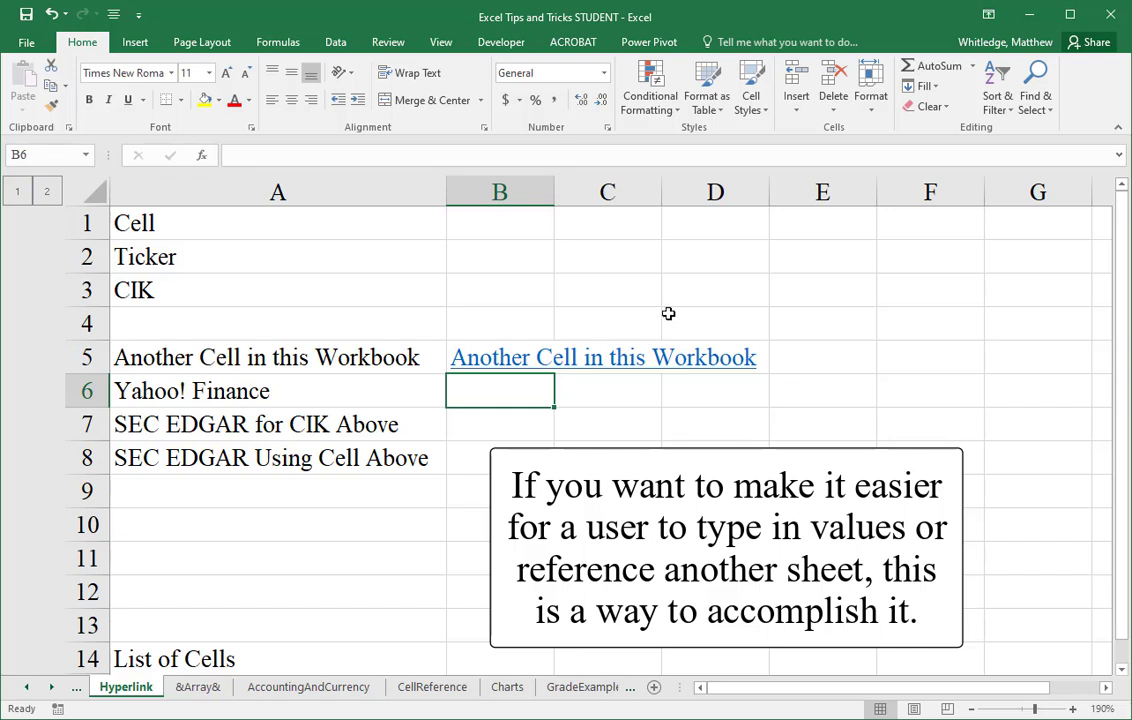
- Follow the link in B5 to check its destination and return to the Hyperlink sheet
click(496, 364)
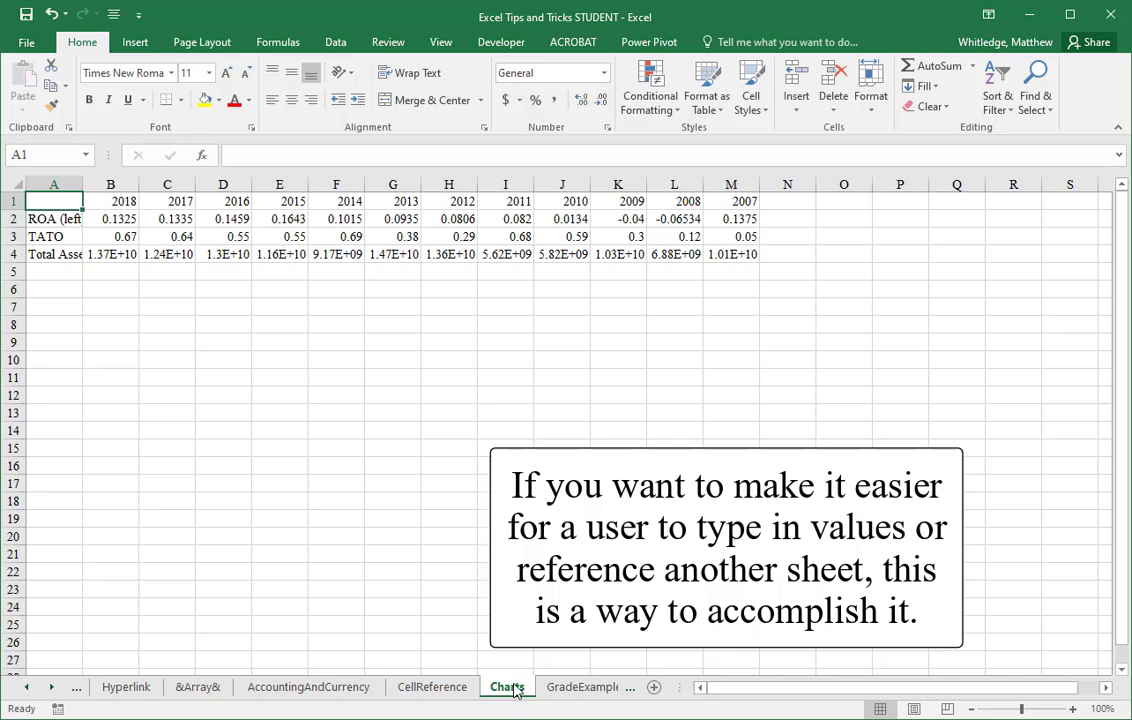
click(126, 687)
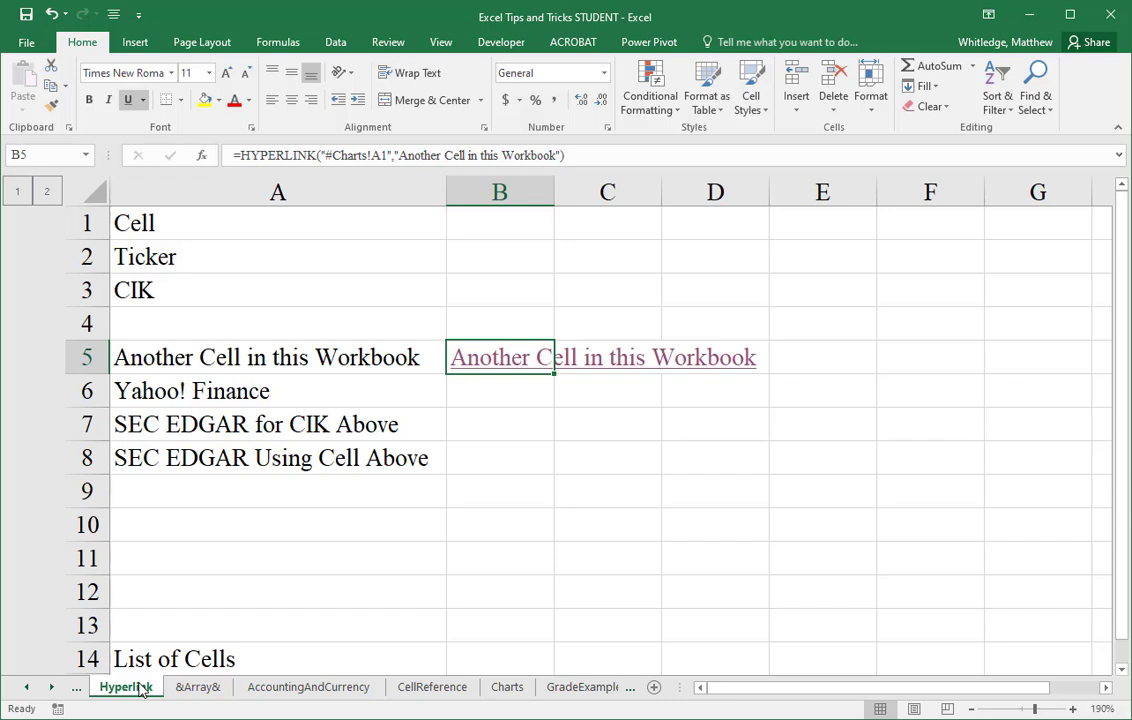
- Edit the B5 formula so the link location combines the sheet reference with cell B1: =HYPERLINK("#Charts!"&B1,"Another Cell in this Workbook")
key(F2)
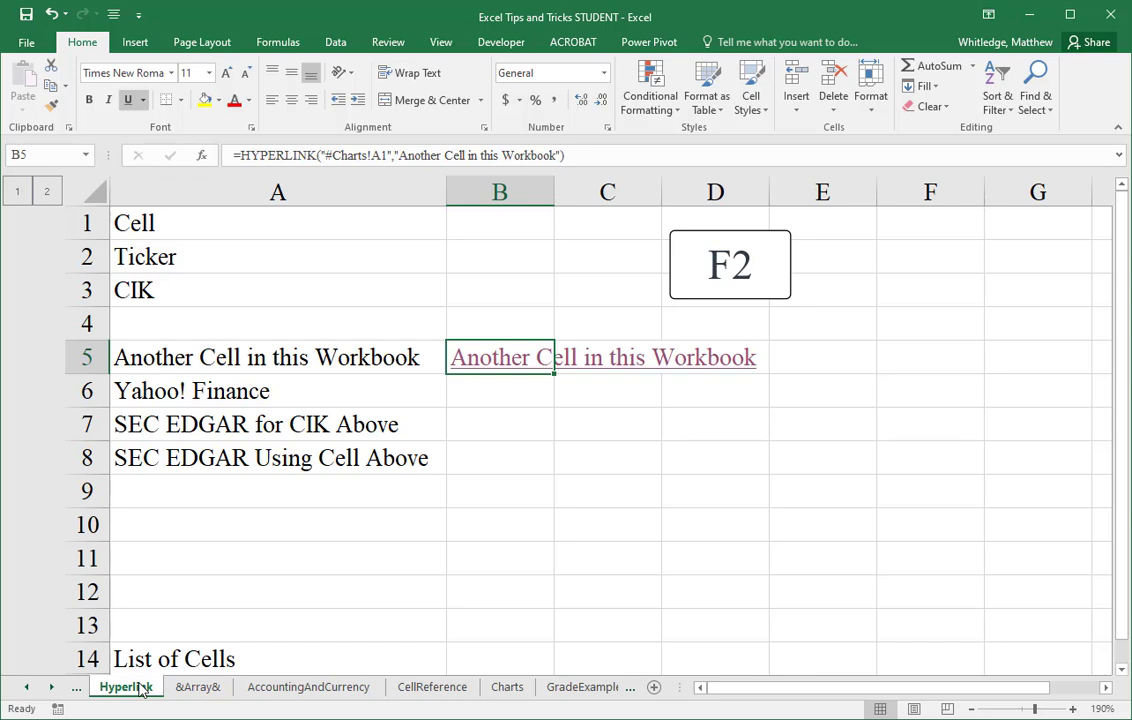
key(F2)
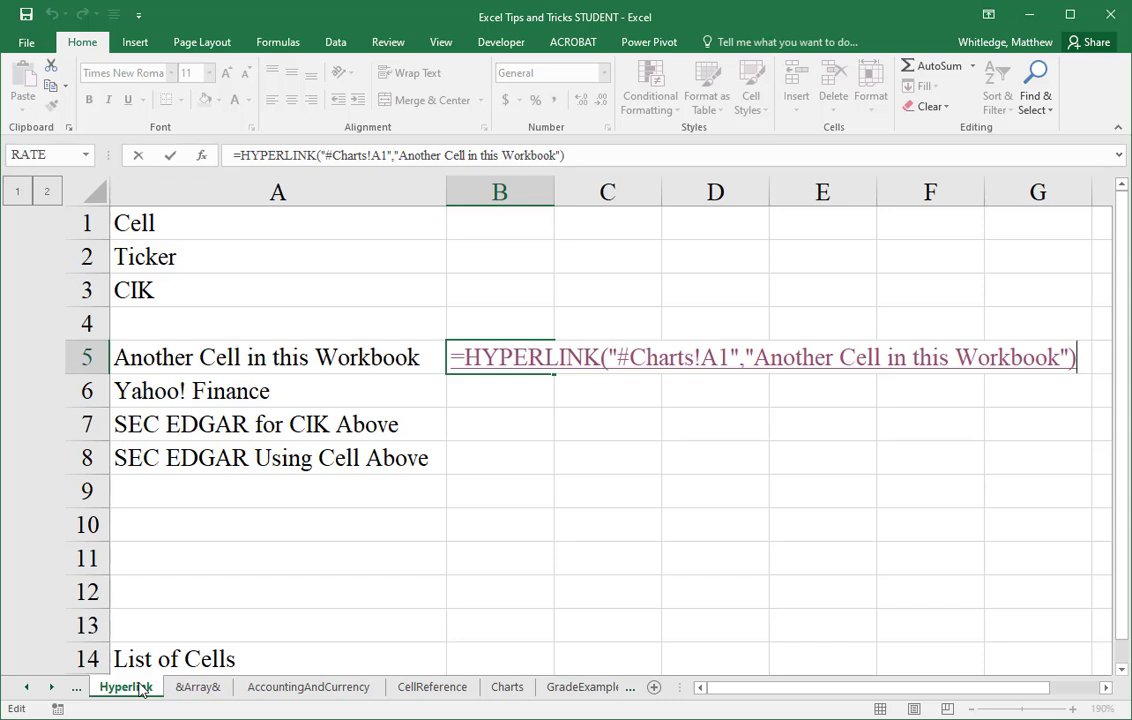
key(Left)
key(Left)
key(Left)
key(Left)
key(Left)
key(Left)
key(Left)
key(Left)
key(Left)
key(Left)
key(Left)
key(Left)
key(Left)
key(Left)
key(Left)
key(Left)
key(Left)
key(Left)
key(Left)
key(Left)
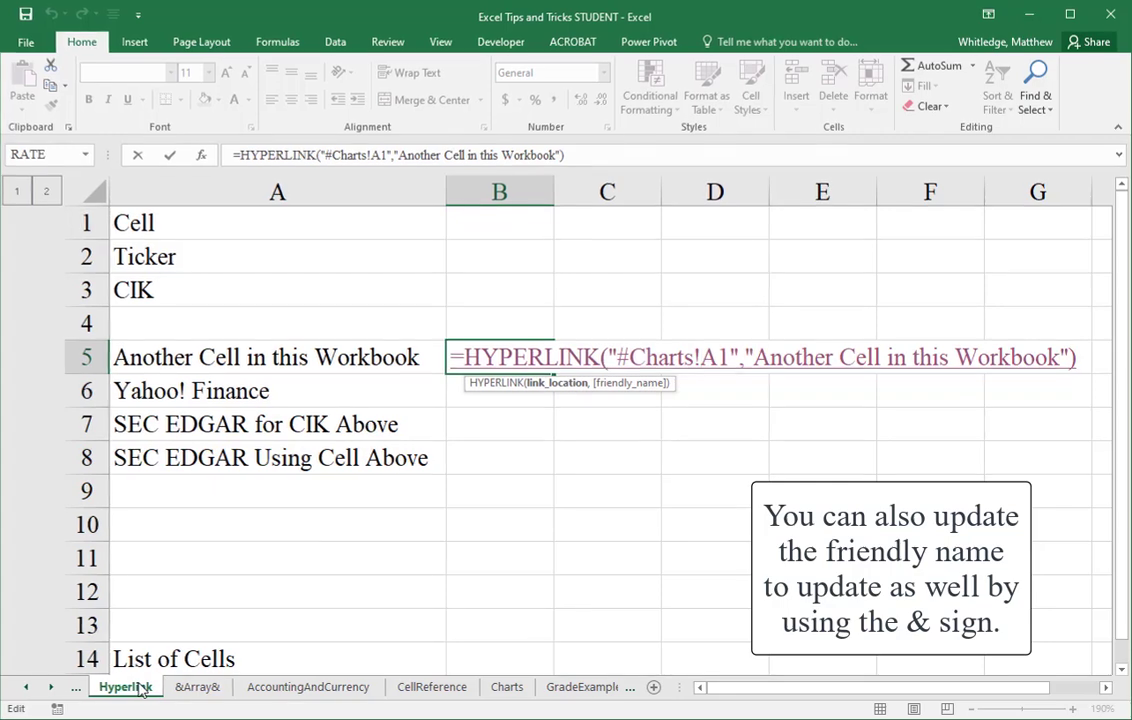
text(")
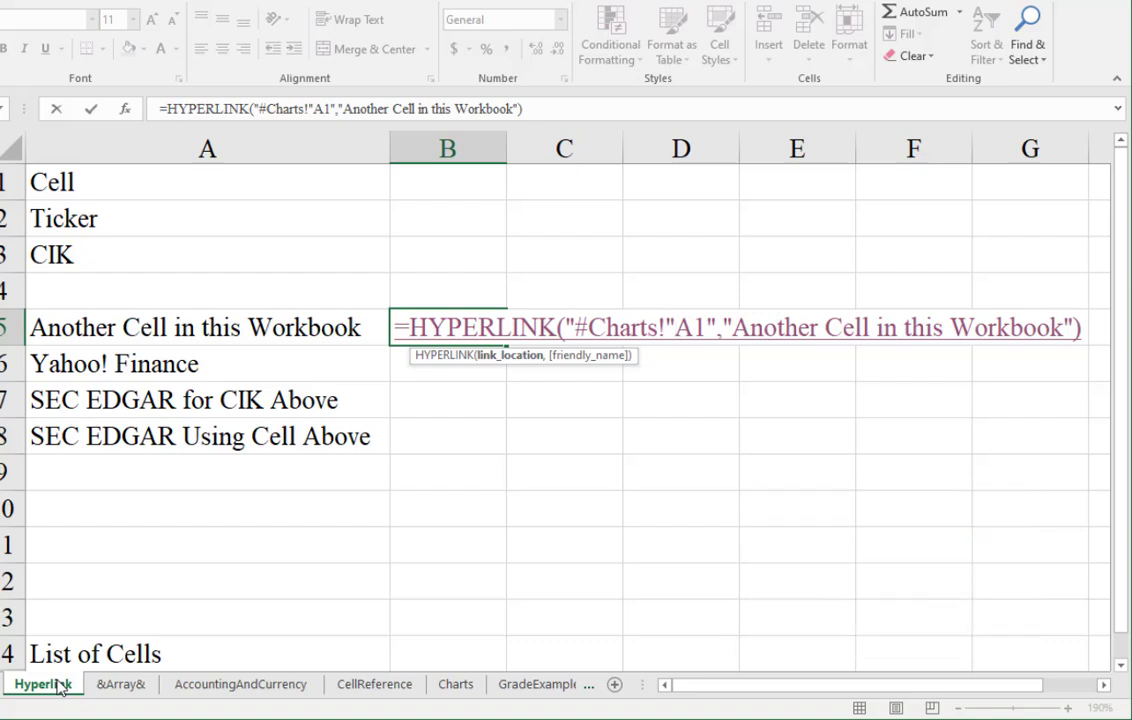
key(Delete)
key(Delete)
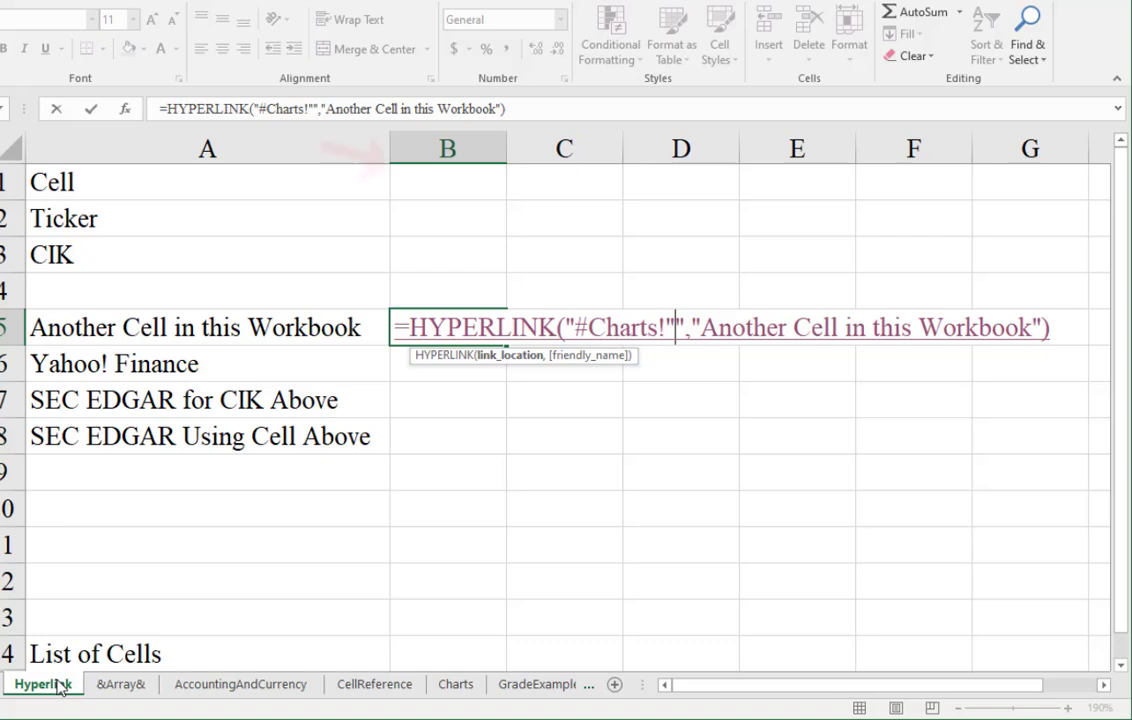
text(&)
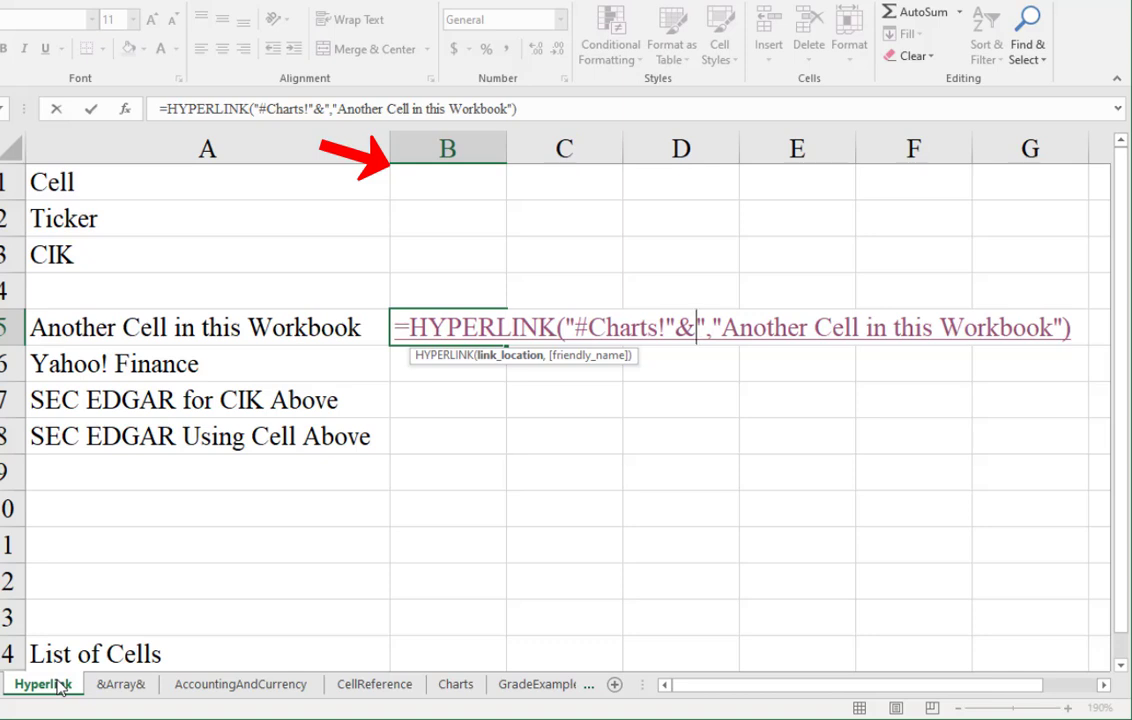
text(B1)
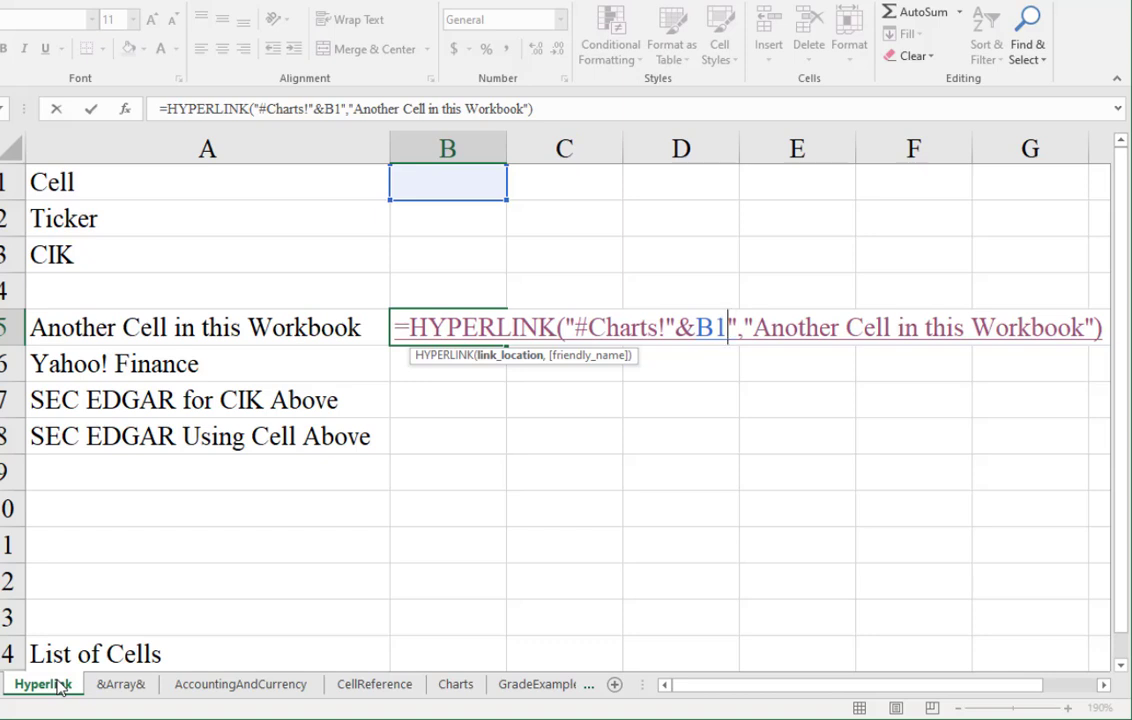
key(Delete)
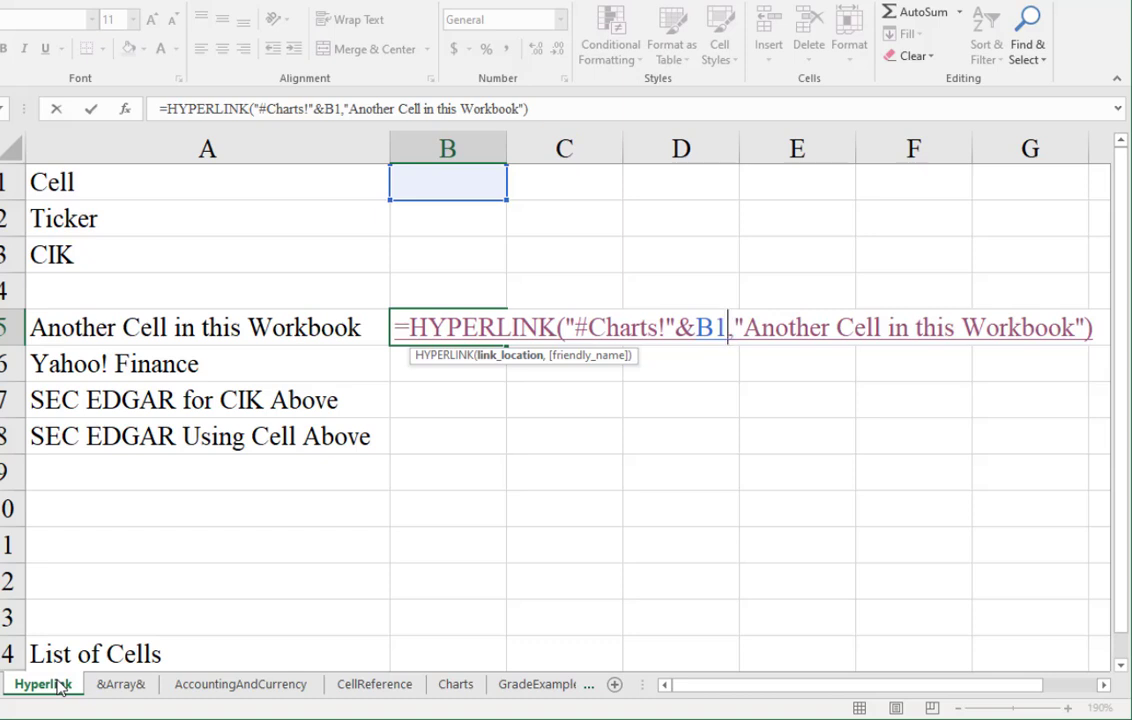
key(Return)
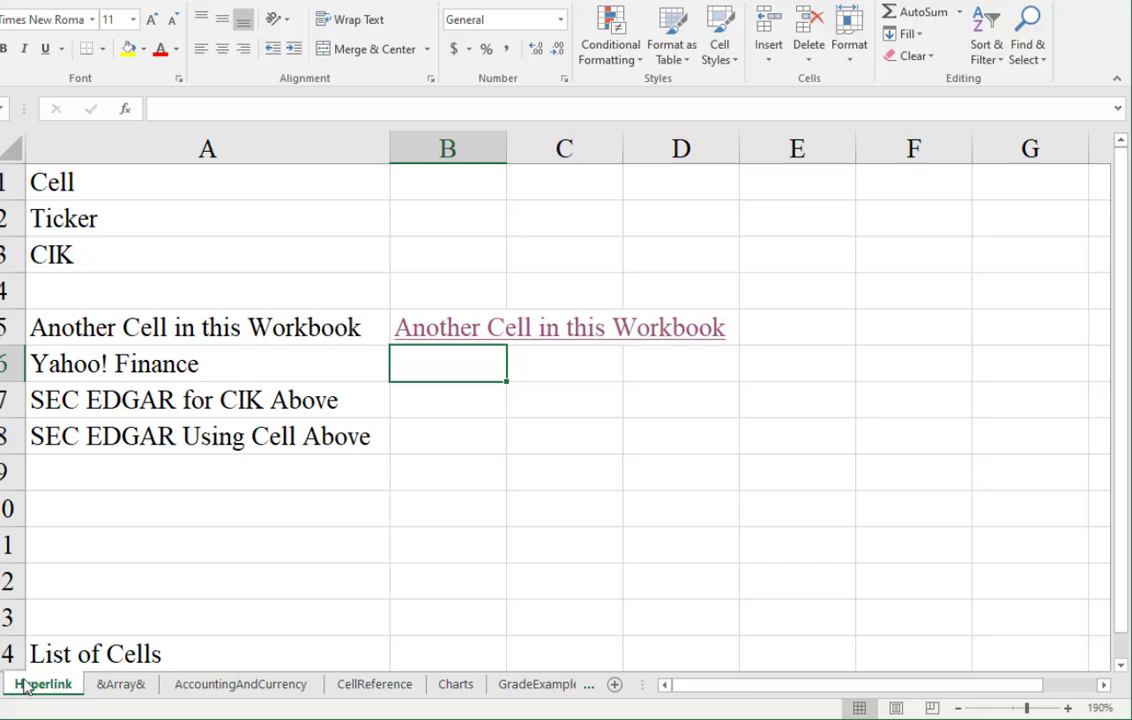
- Test the link in B5 with cell B1 empty and dismiss the resulting message
click(434, 327)
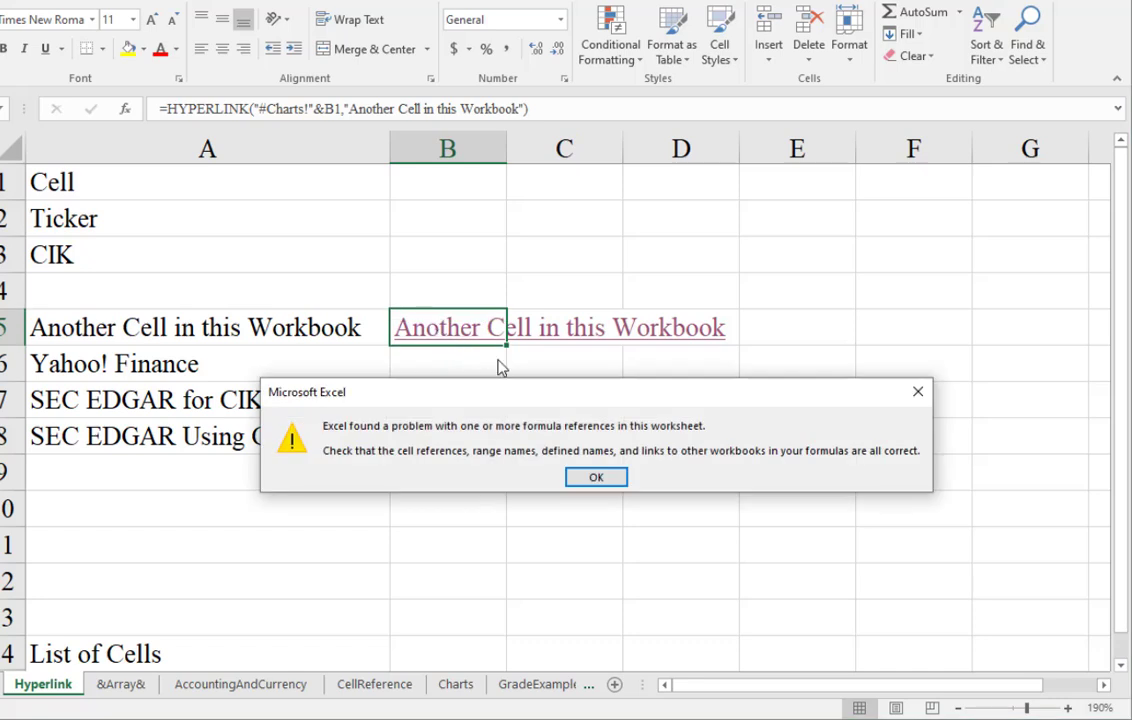
click(595, 477)
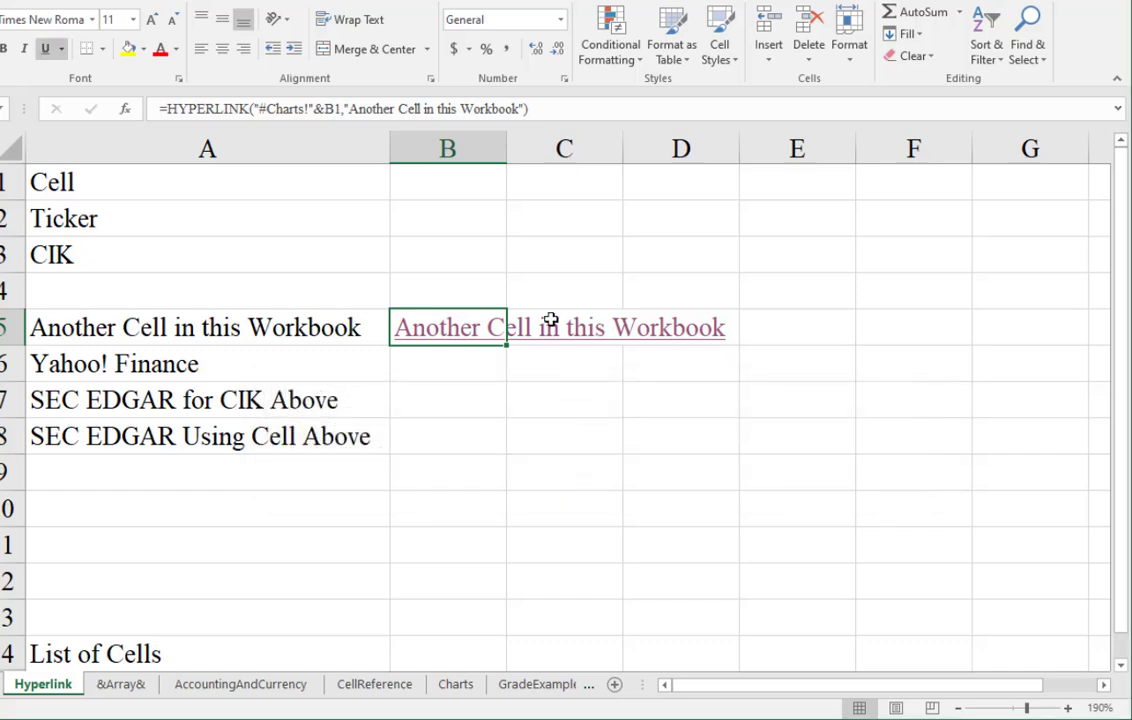
- Choose A15 for cell B1 and test the link in B5, returning to the Hyperlink sheet
click(452, 182)
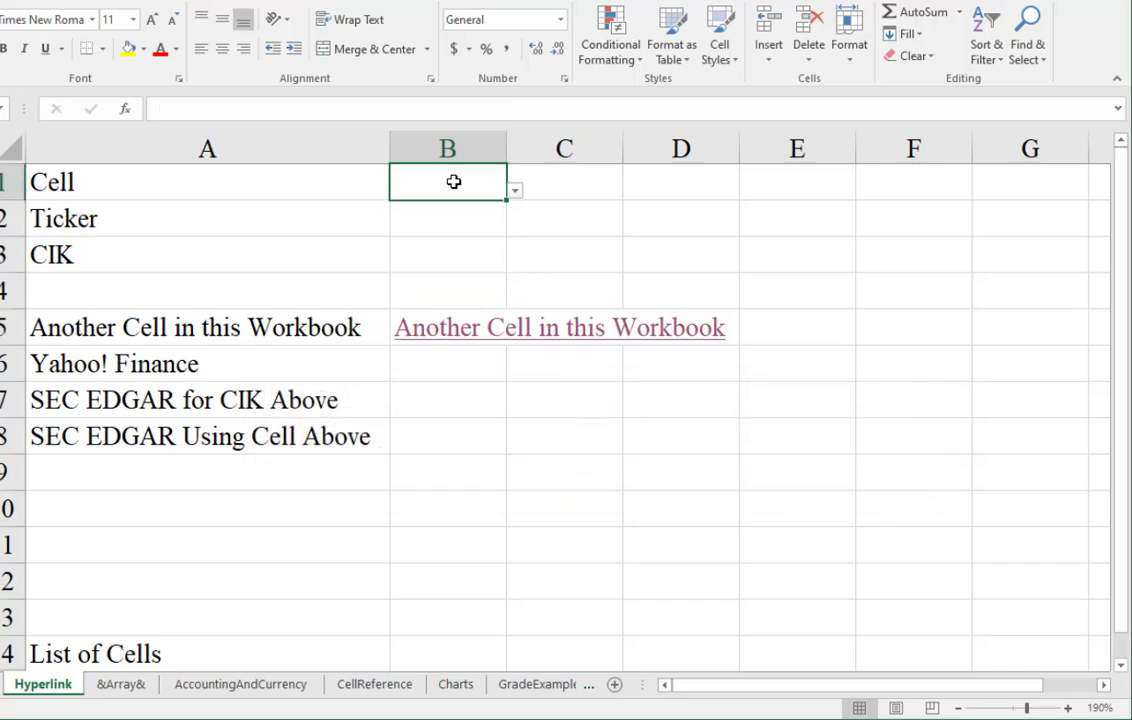
click(518, 195)
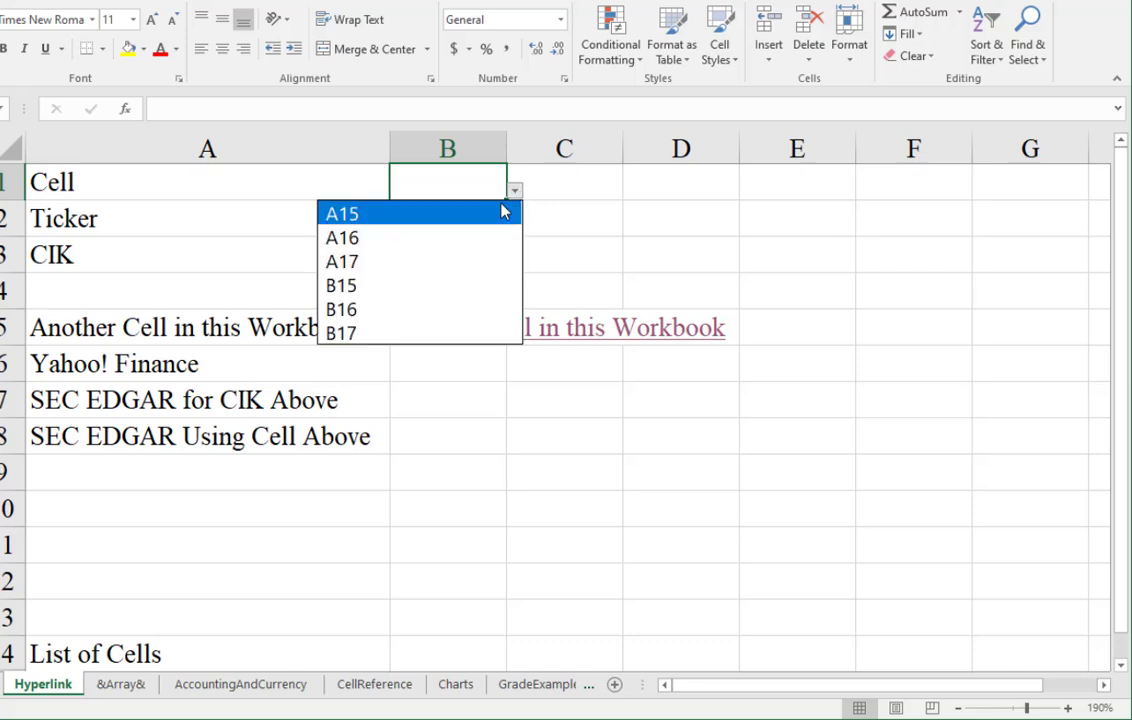
click(493, 213)
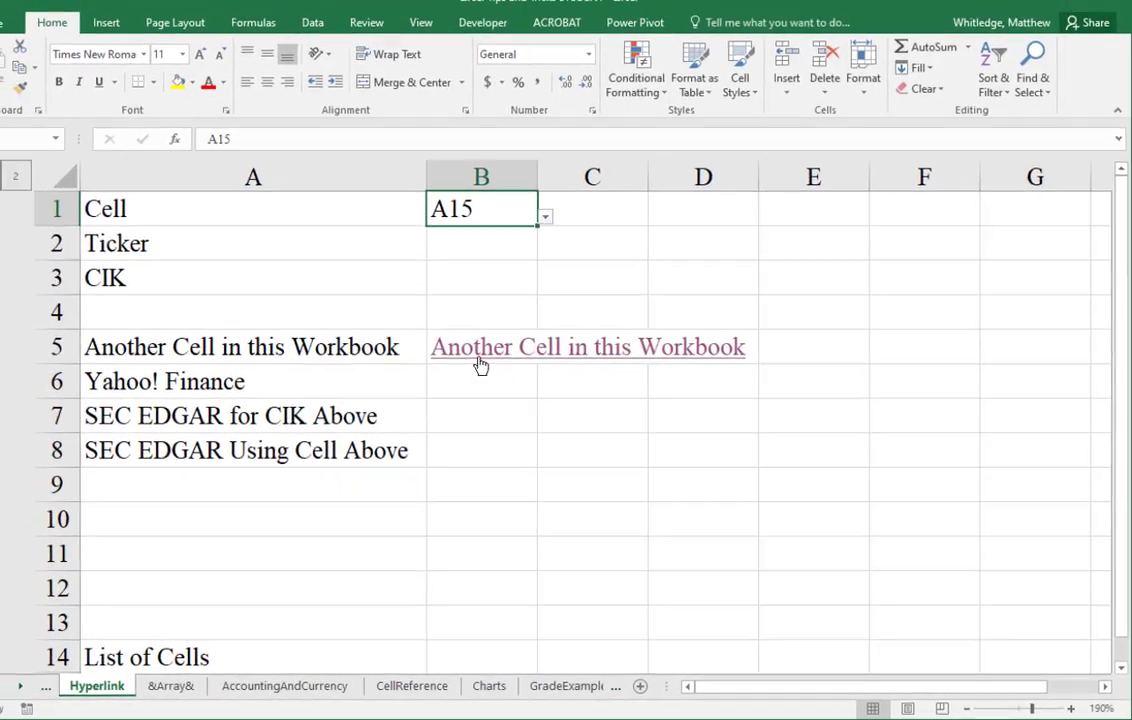
click(445, 340)
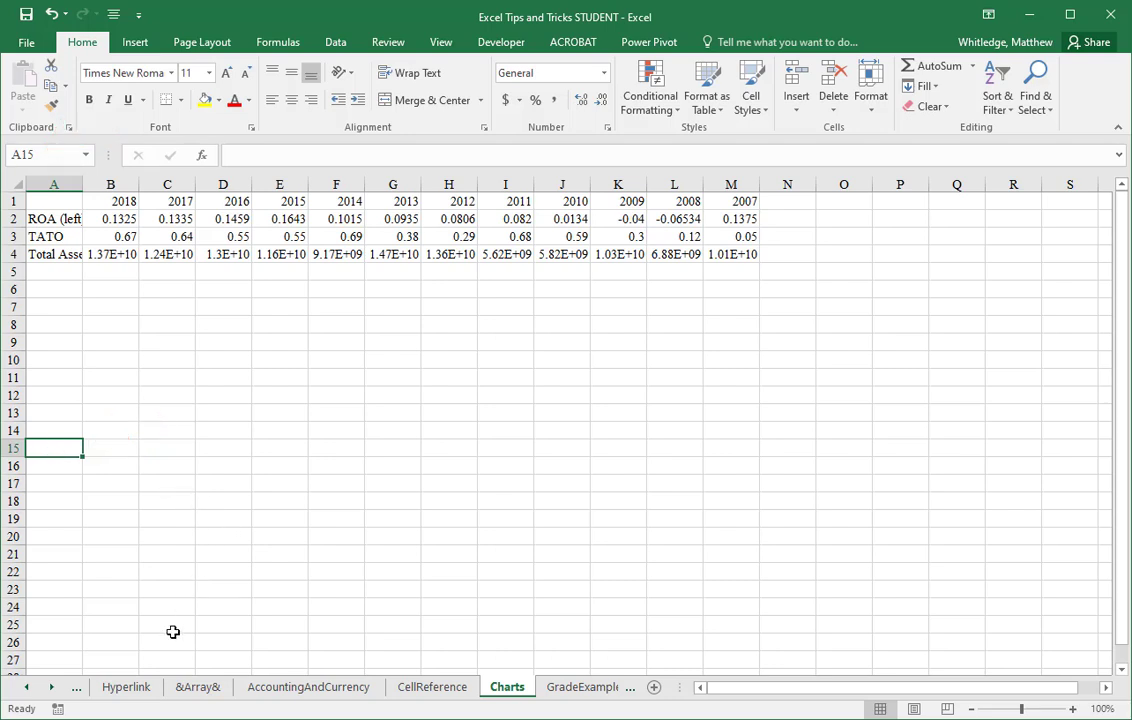
click(128, 690)
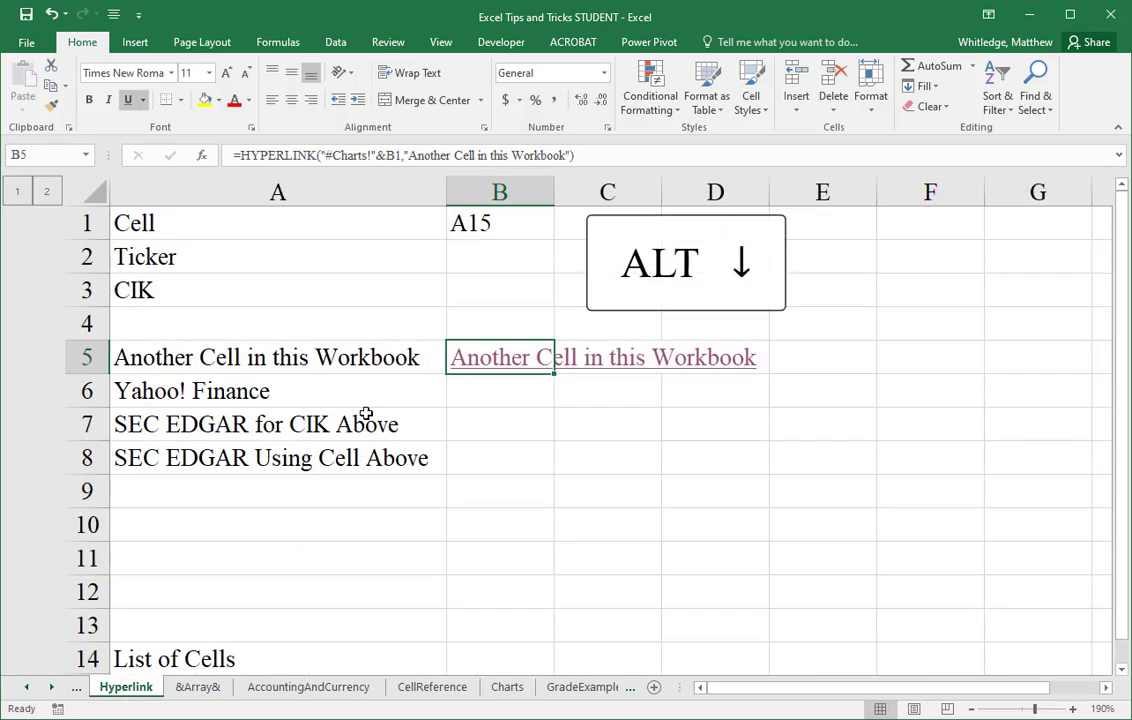
- Change the target cell reference in B1 to B17 from its list of choices
click(490, 222)
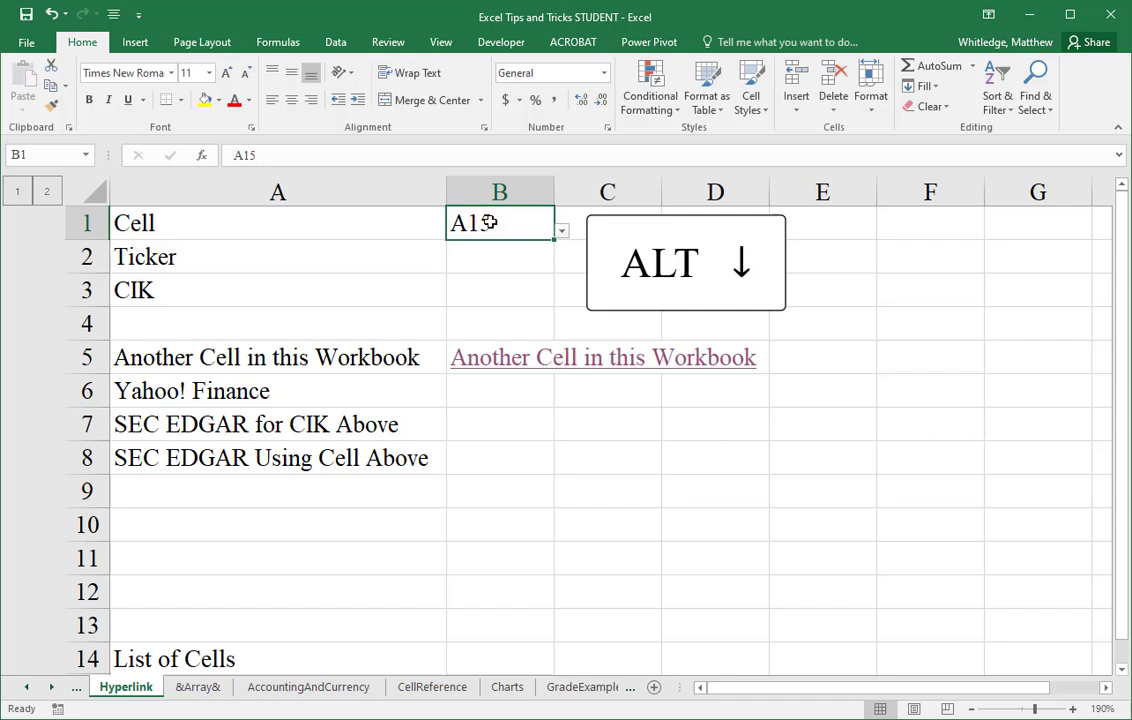
click(562, 234)
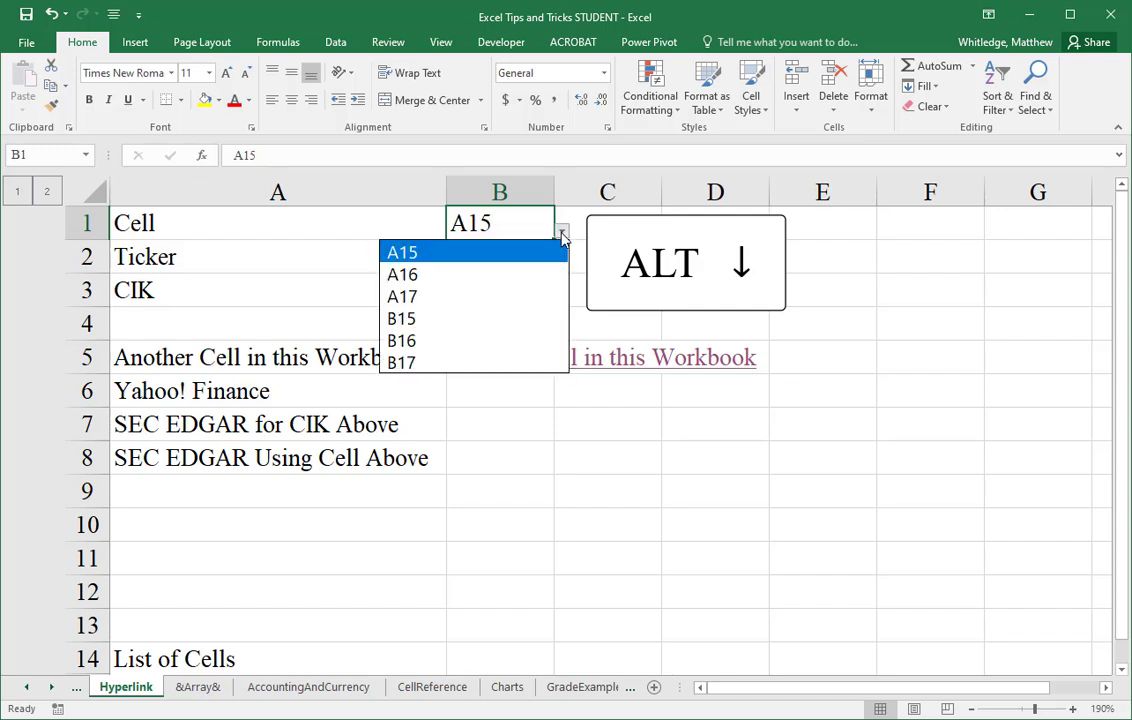
click(466, 363)
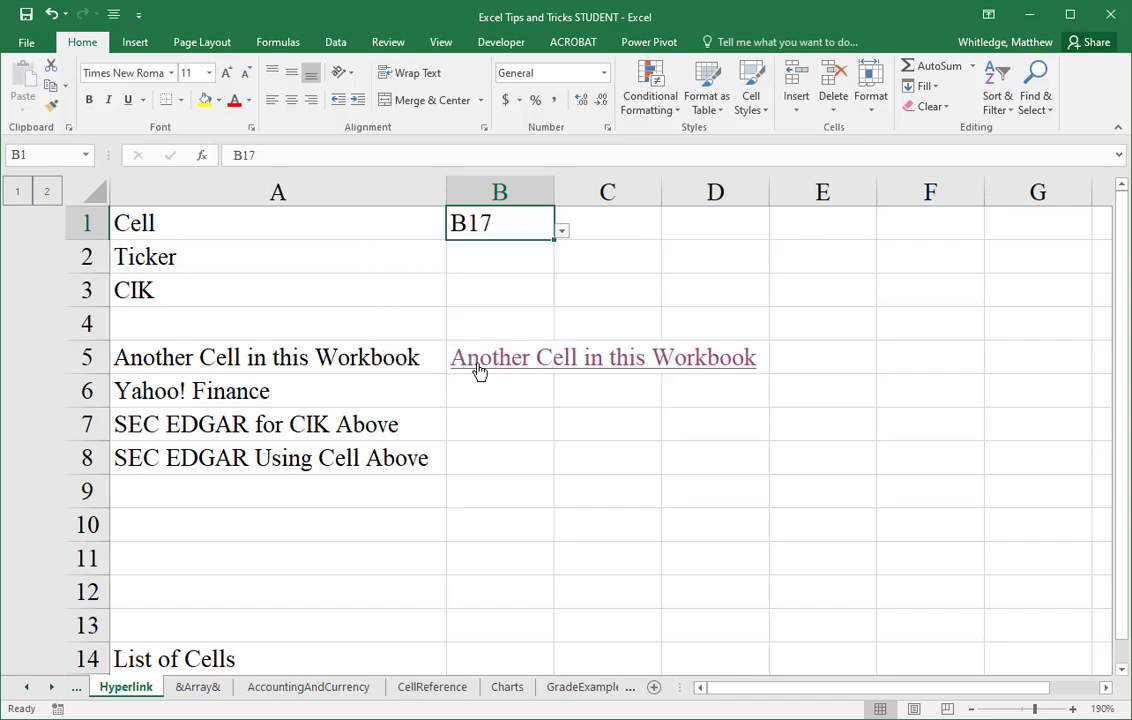
- Test the B5 link with B17 as the target cell, and return to the Hyperlink sheet
click(478, 368)
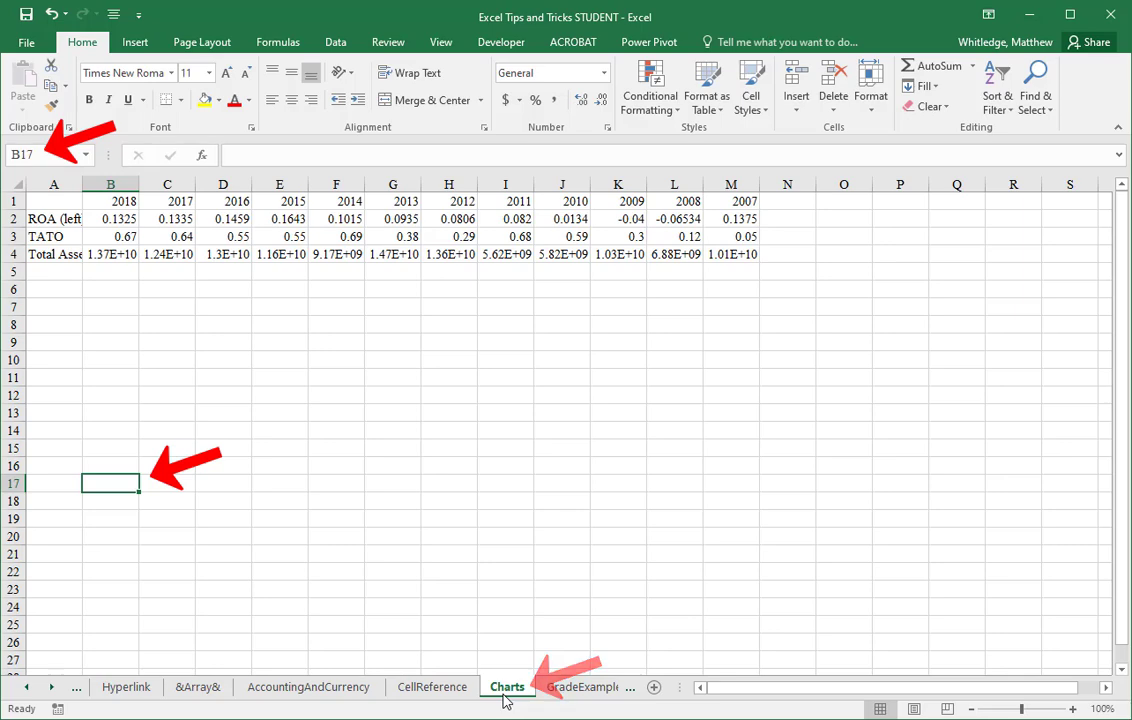
click(143, 694)
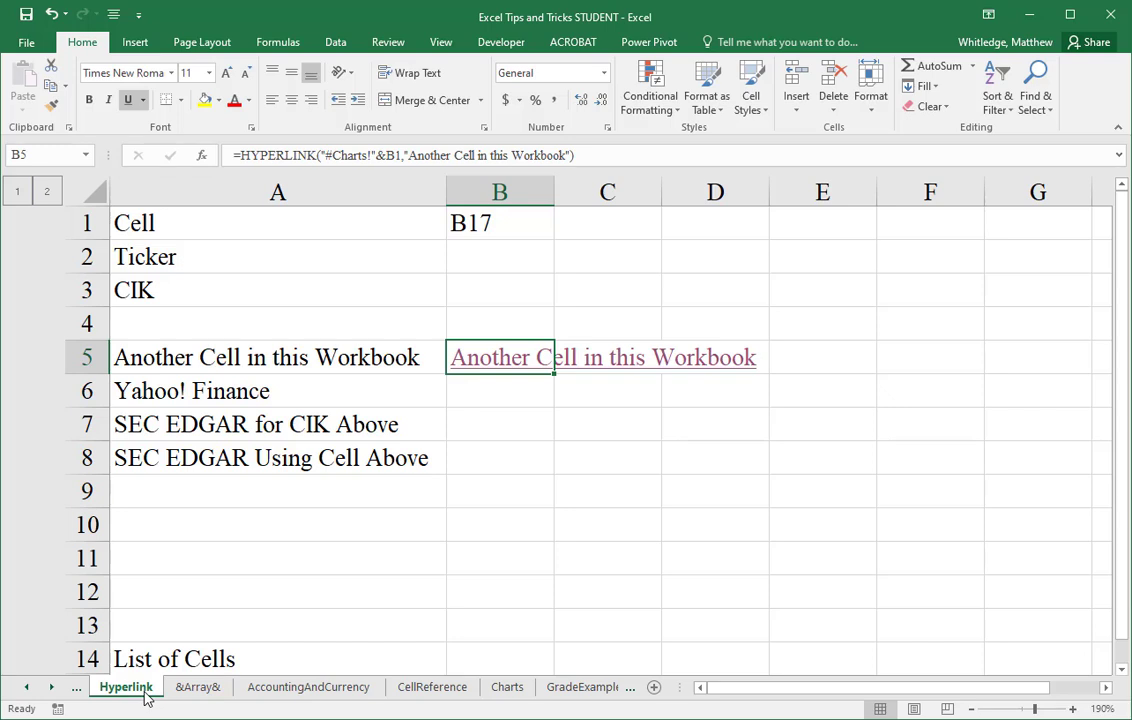
key(Down)
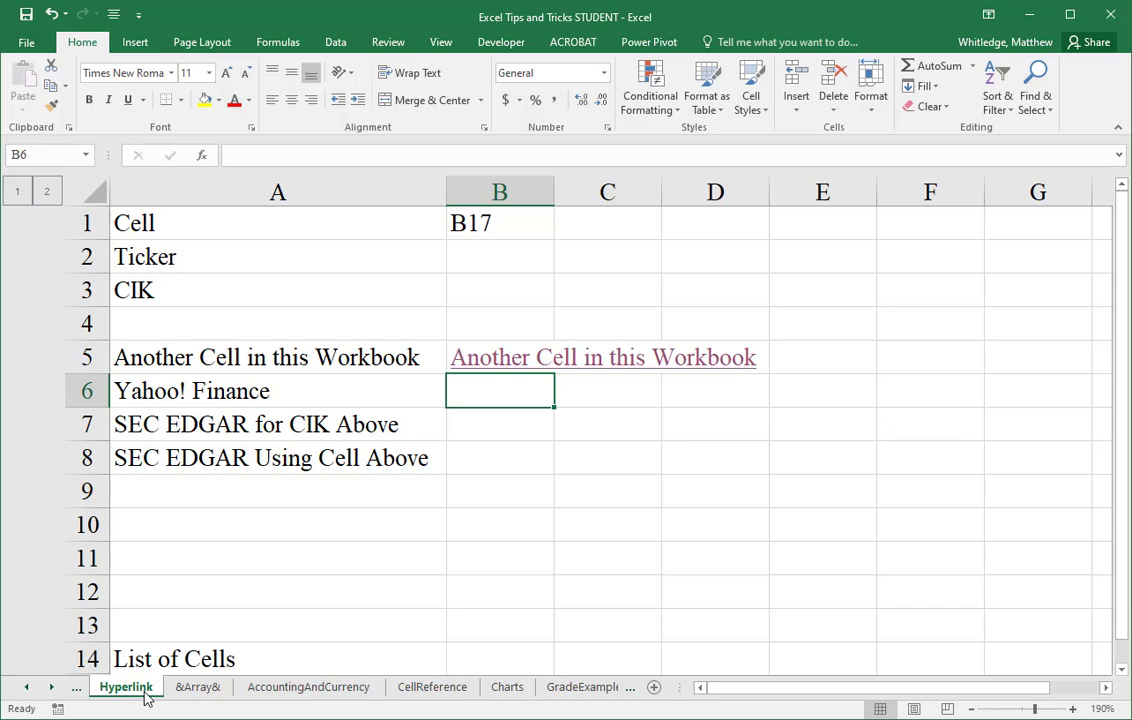
text(=hyperlink()
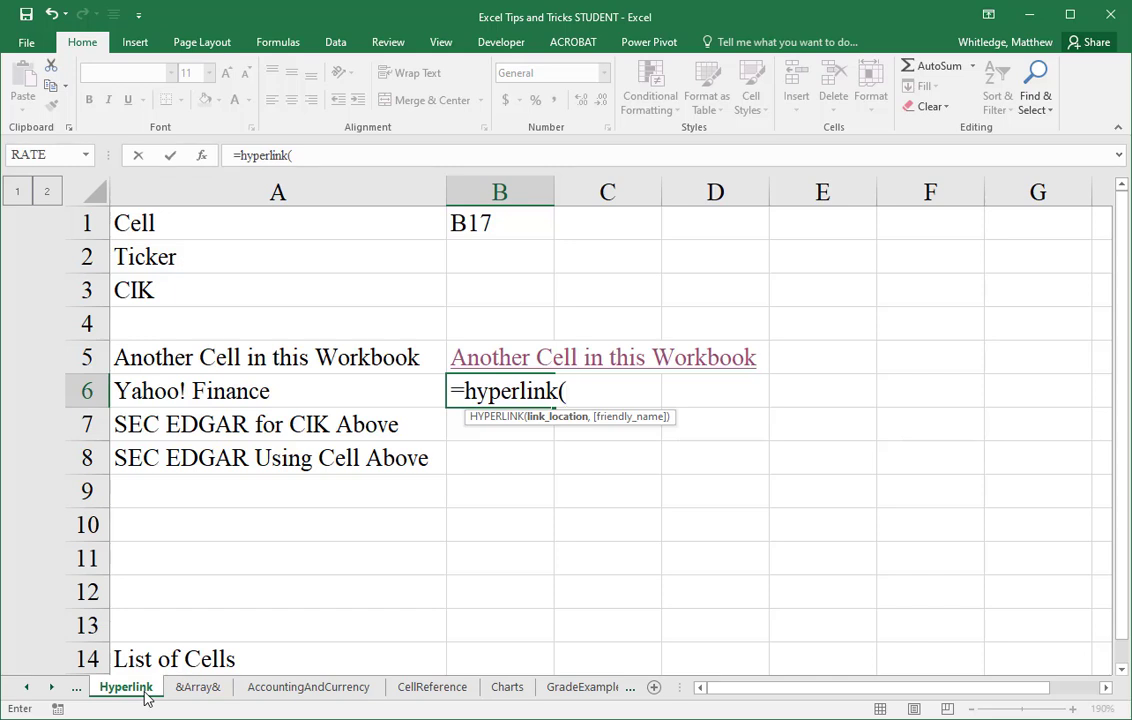
text("http://www.finance.yahoo.com")
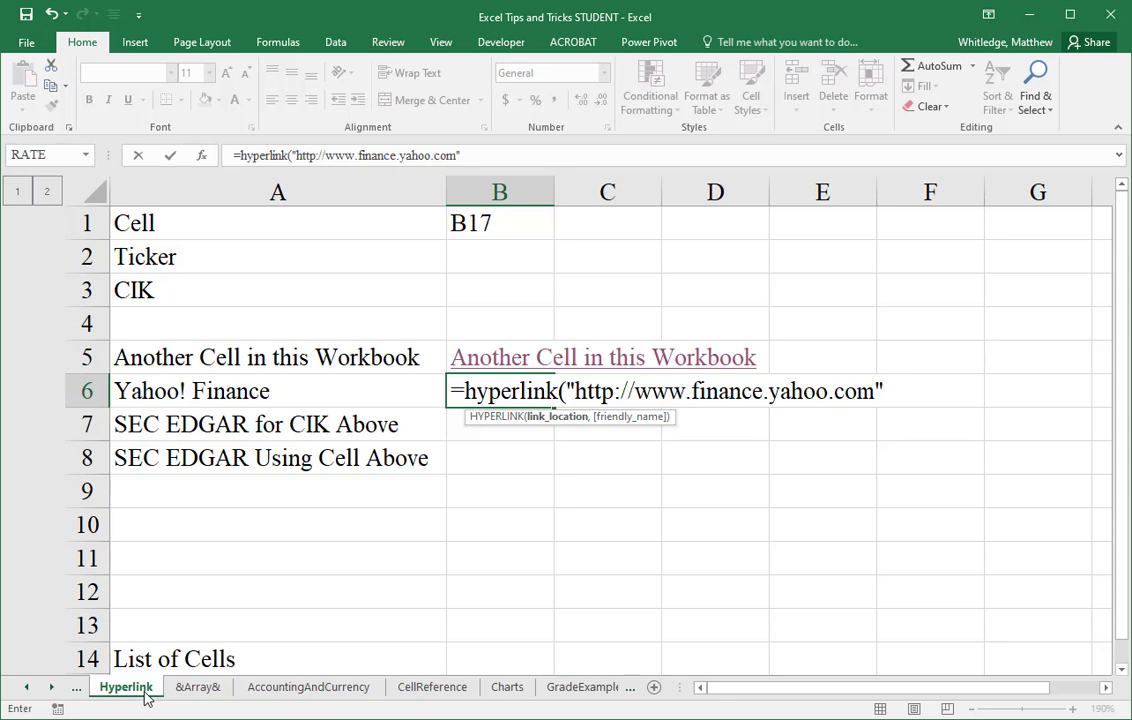
text(,)
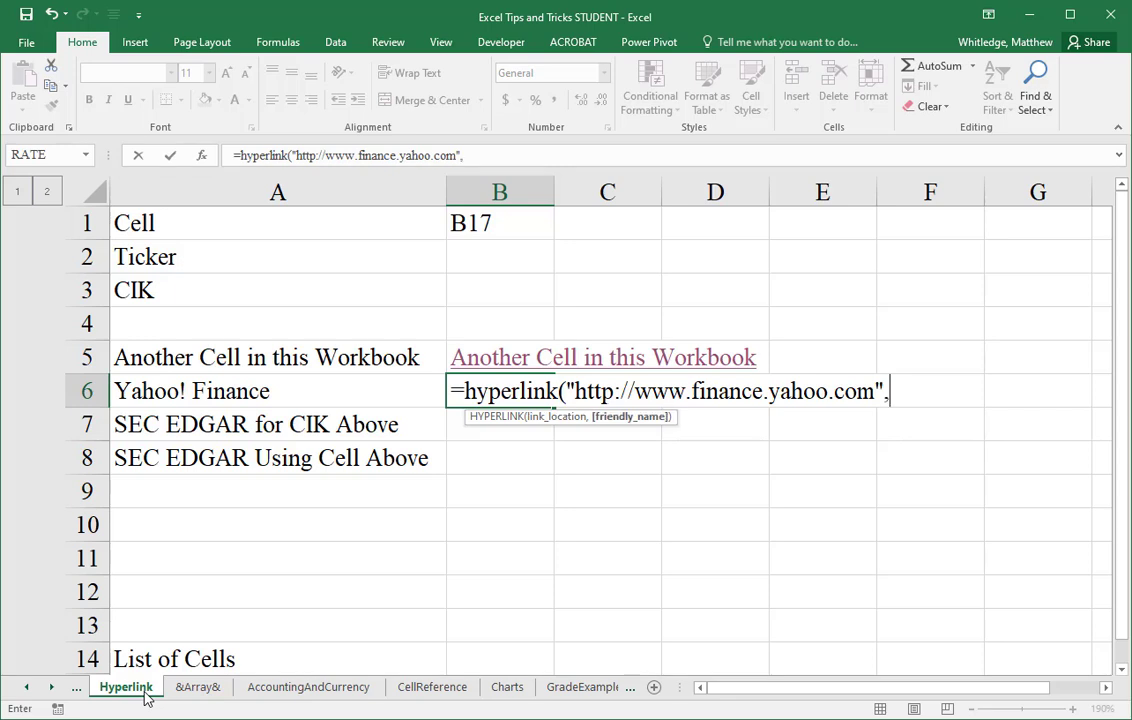
text("Yahoo! Finance"))
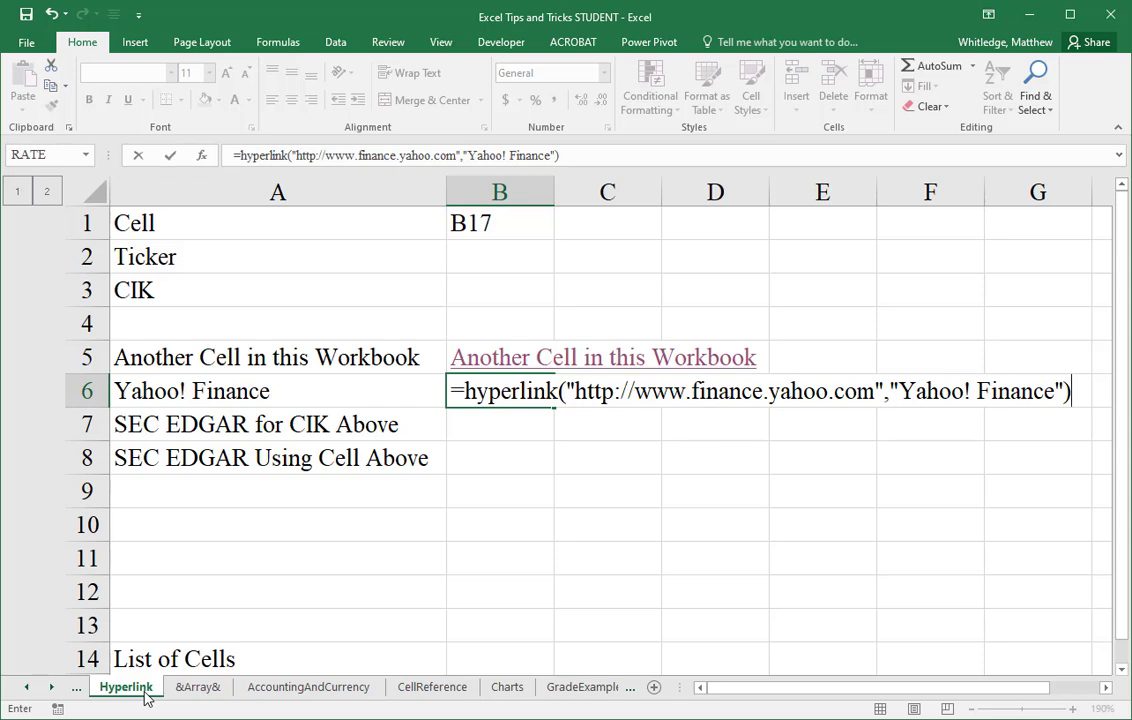
key(Return)
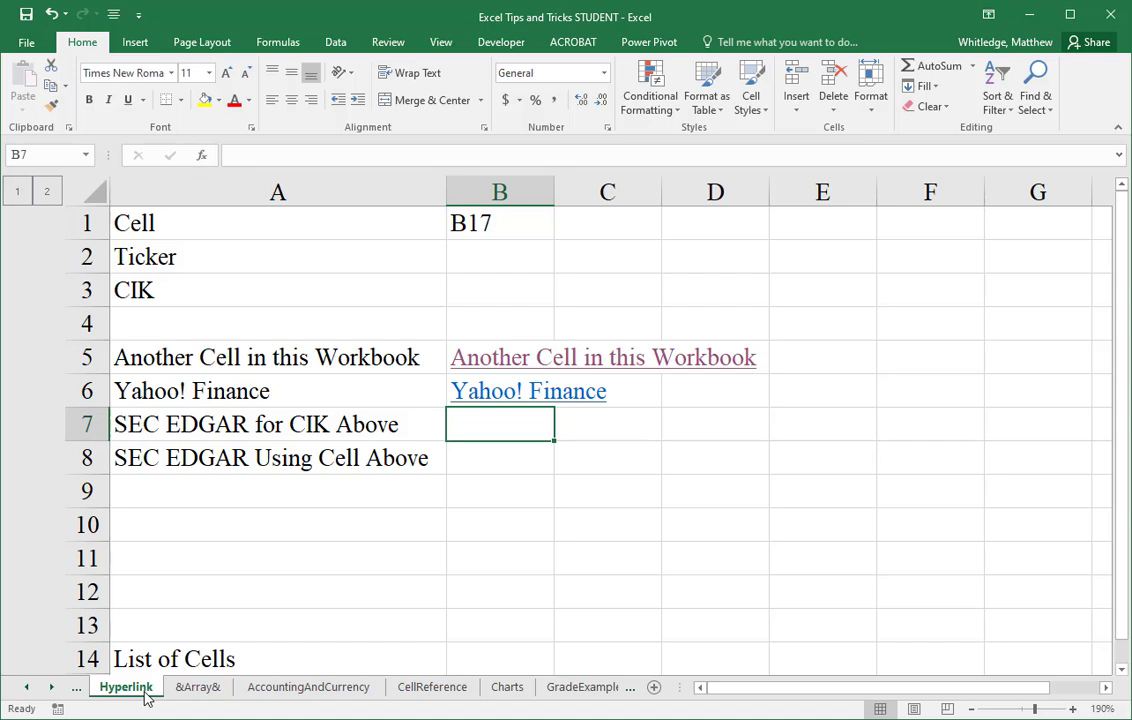
- Test the Yahoo! Finance link in B6, look over the web page in the browser, and move its window off the worksheet
click(497, 393)
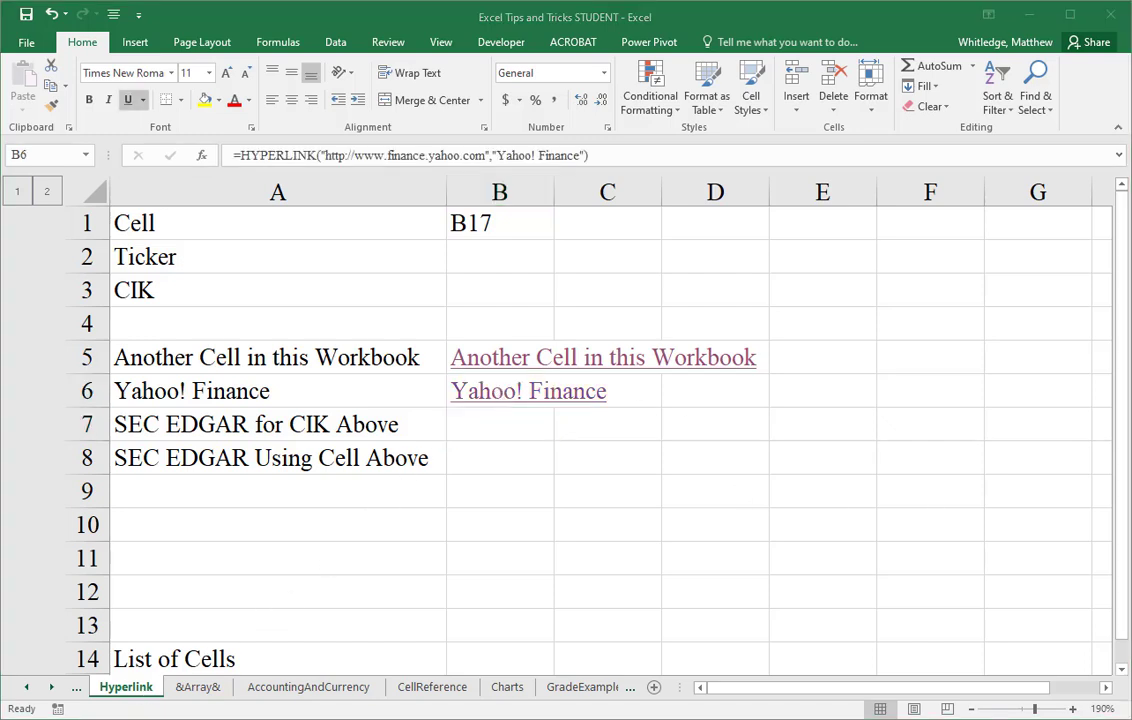
key(alt+Tab)
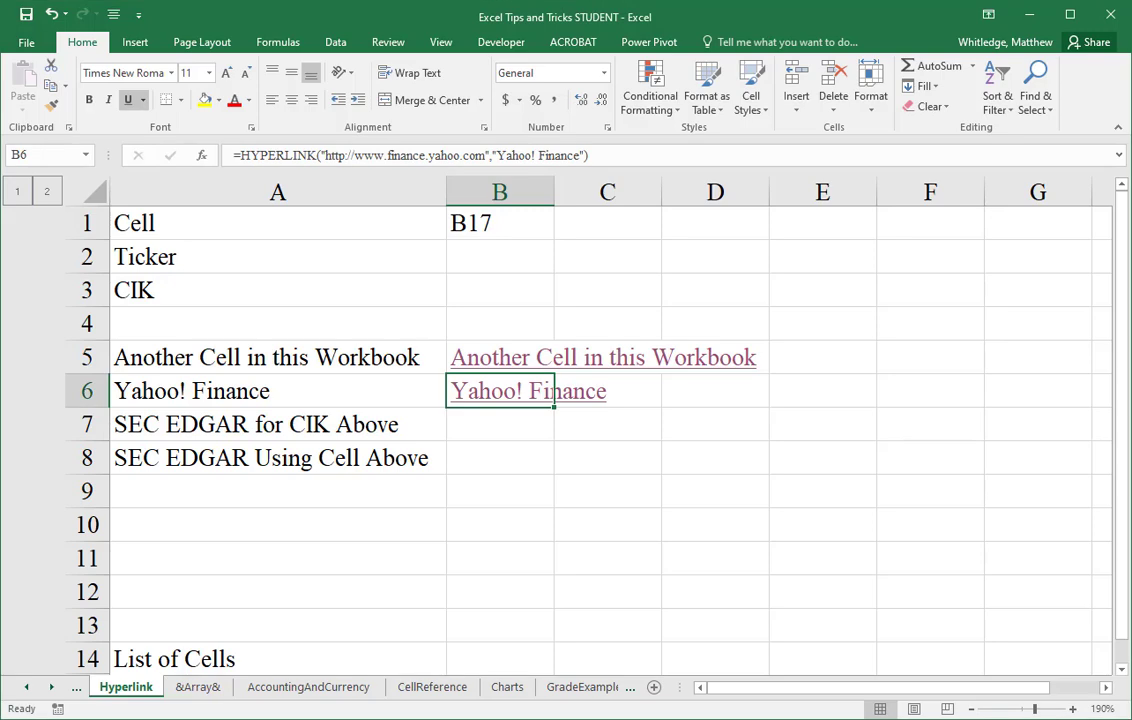
drag(1131, 106, 780, 53)
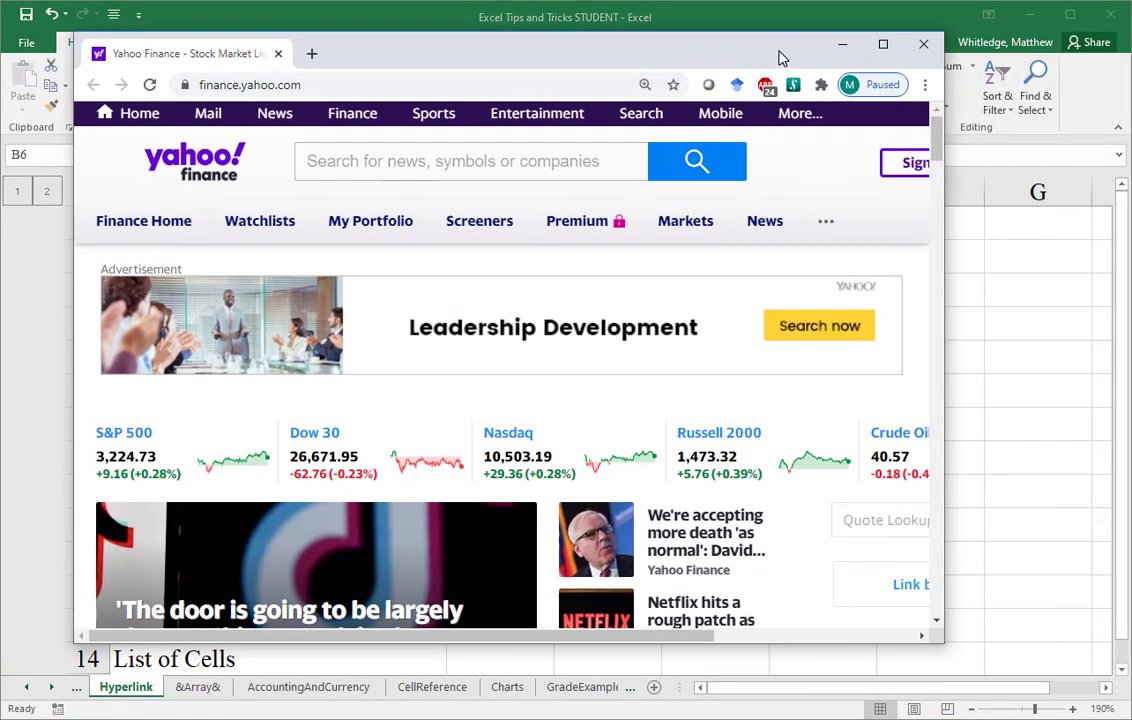
scroll(725, 480, down, 1)
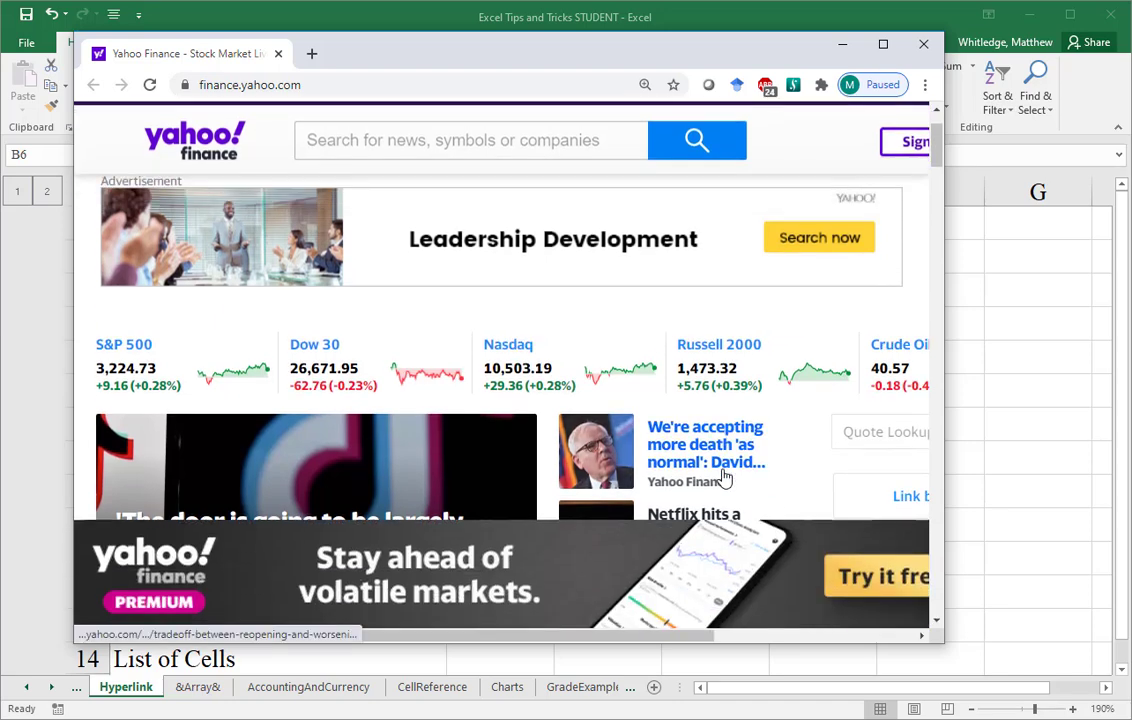
scroll(725, 480, down, 1)
scroll(725, 480, up, 2)
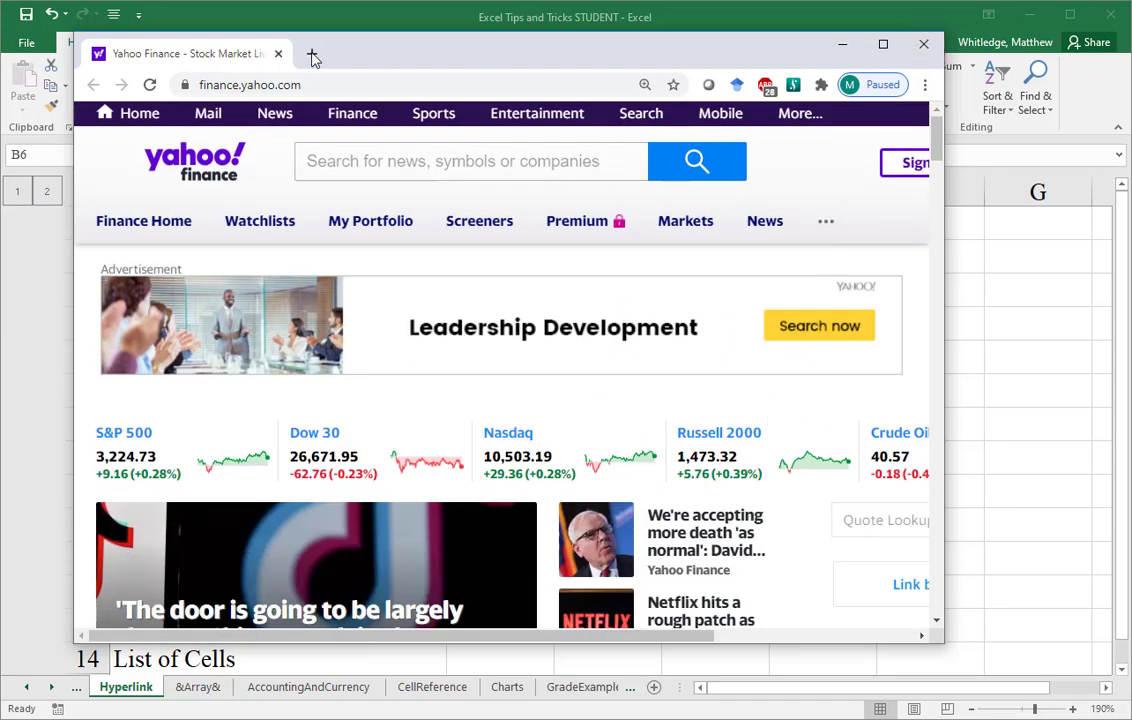
drag(353, 48, 1131, 60)
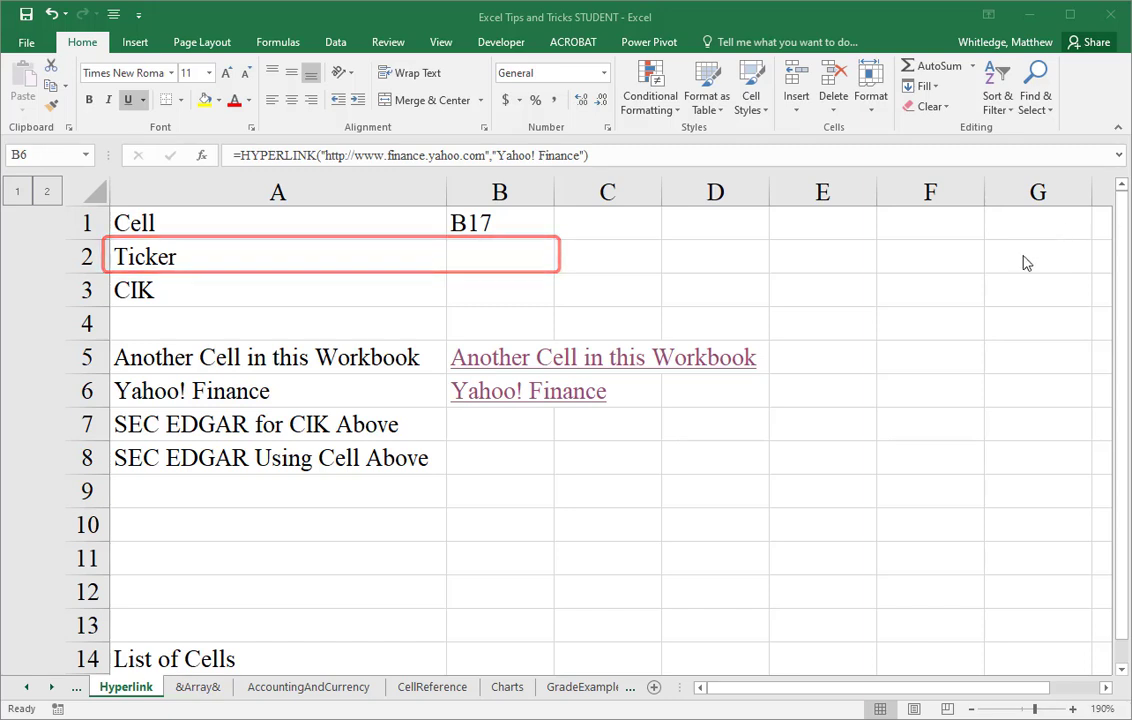
- Enter the ticker CAT in cell B2
click(479, 260)
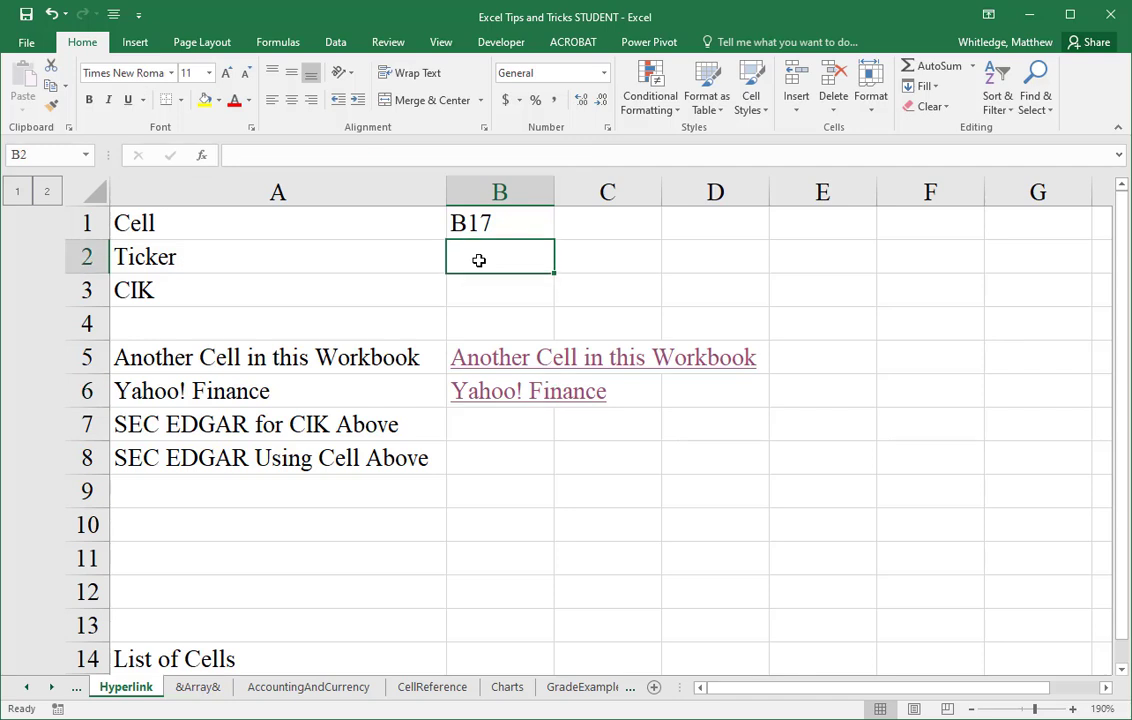
text(CAT)
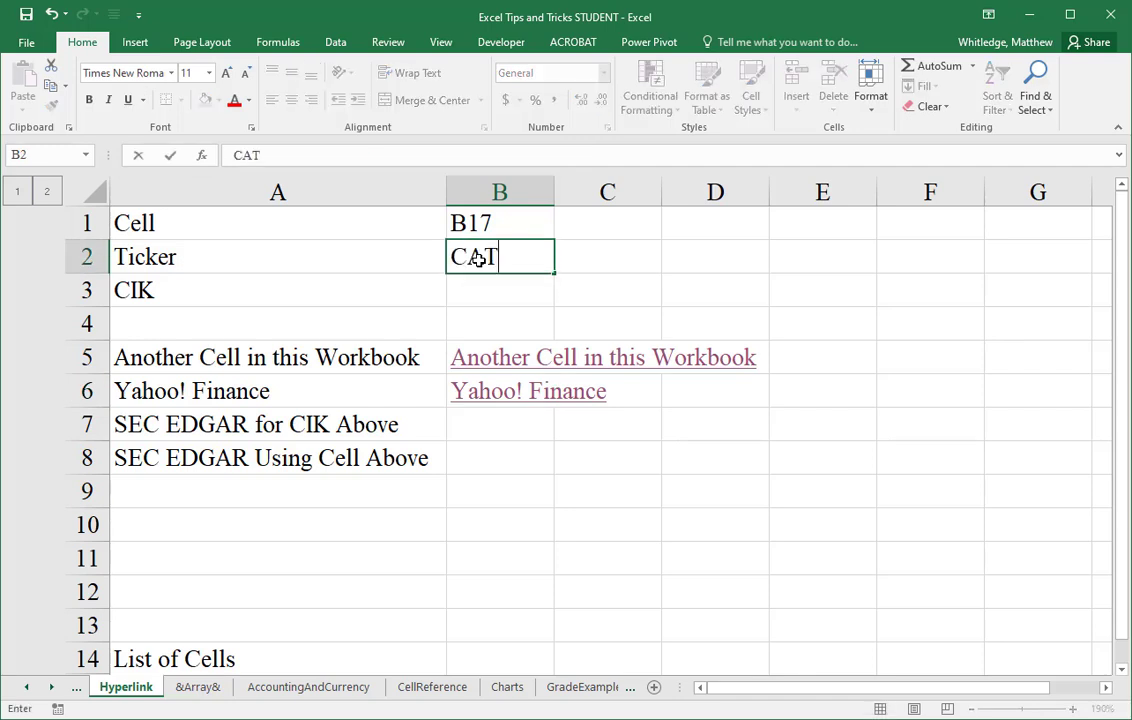
click(477, 302)
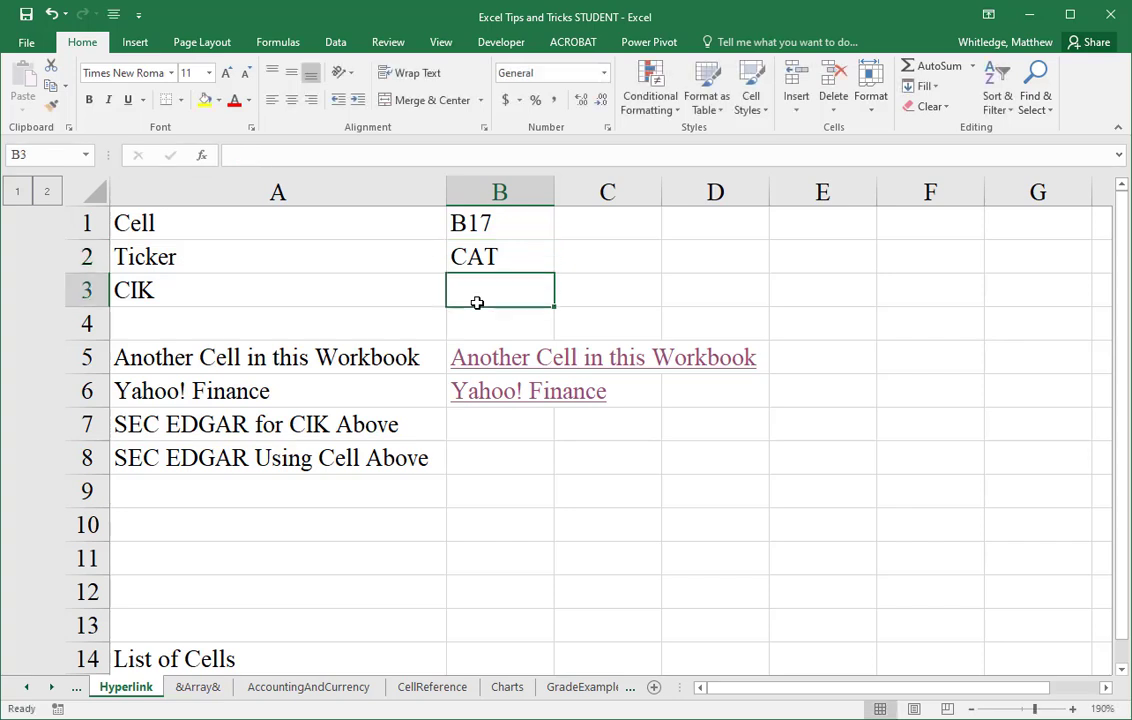
- Switch to the Yahoo Finance page in the browser and look up the quote for the ticker cat
key(Down)
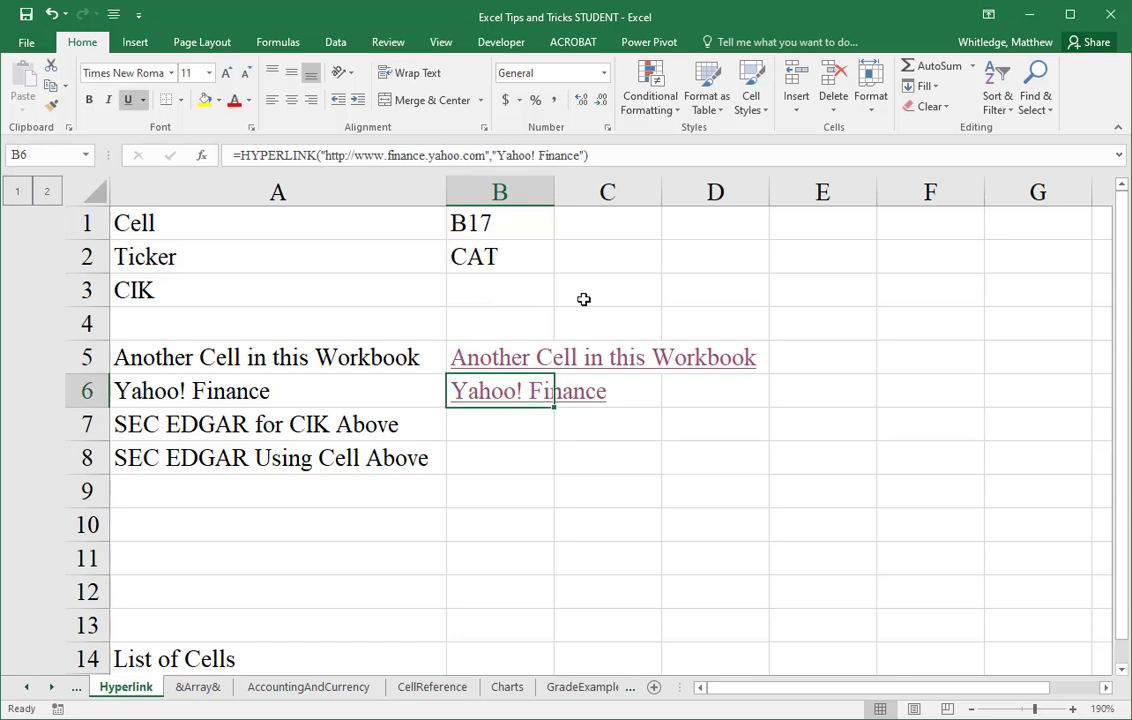
key(alt+Tab)
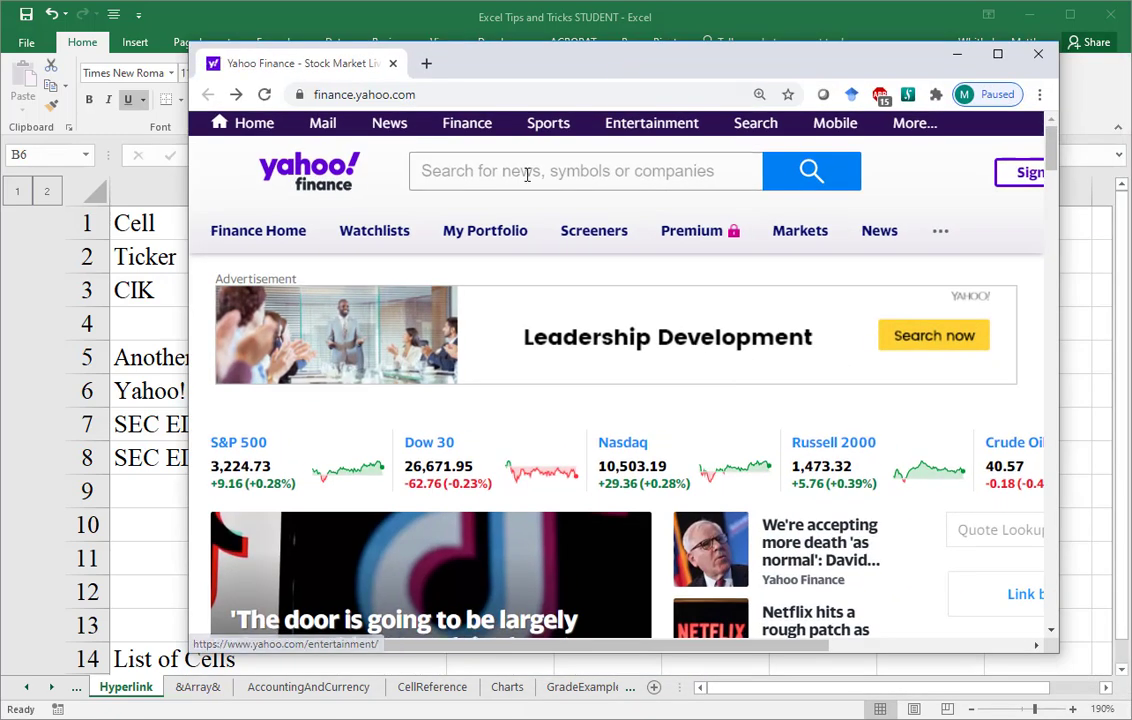
click(527, 172)
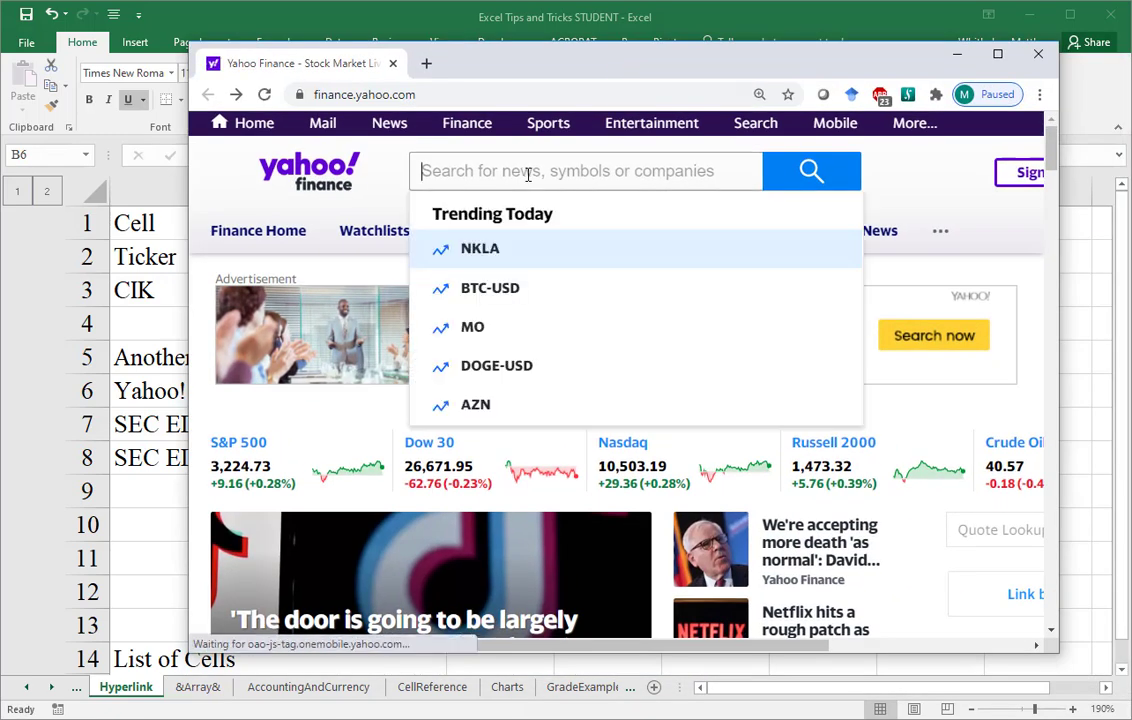
text(cat)
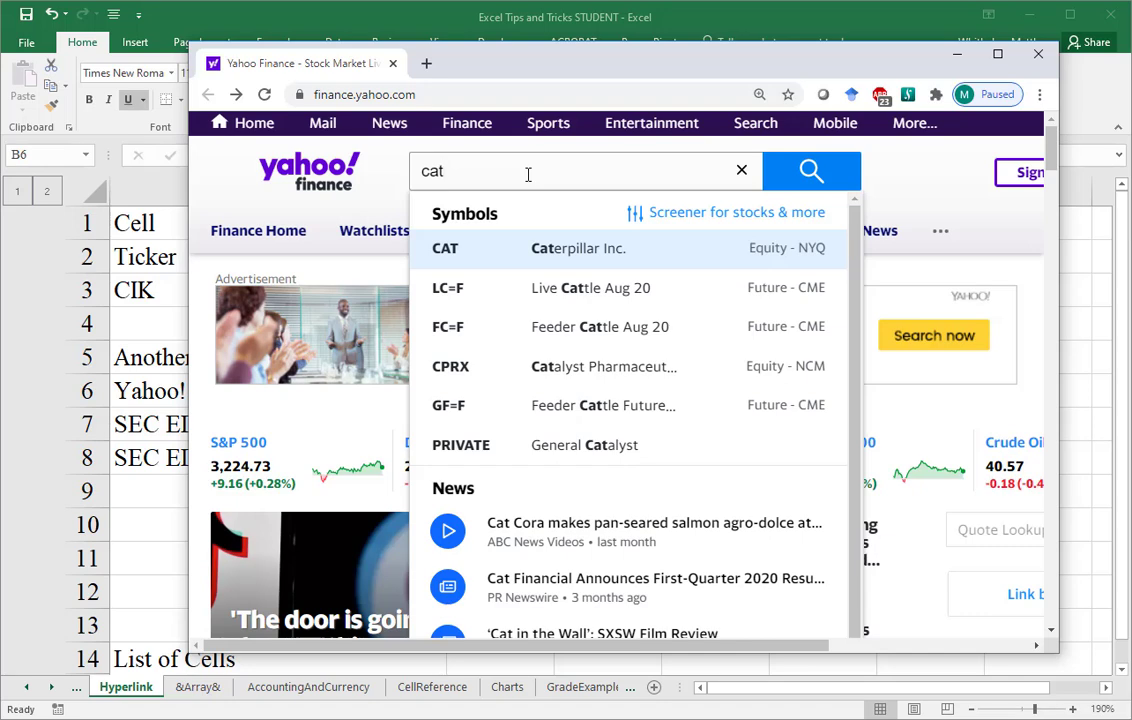
key(Return)
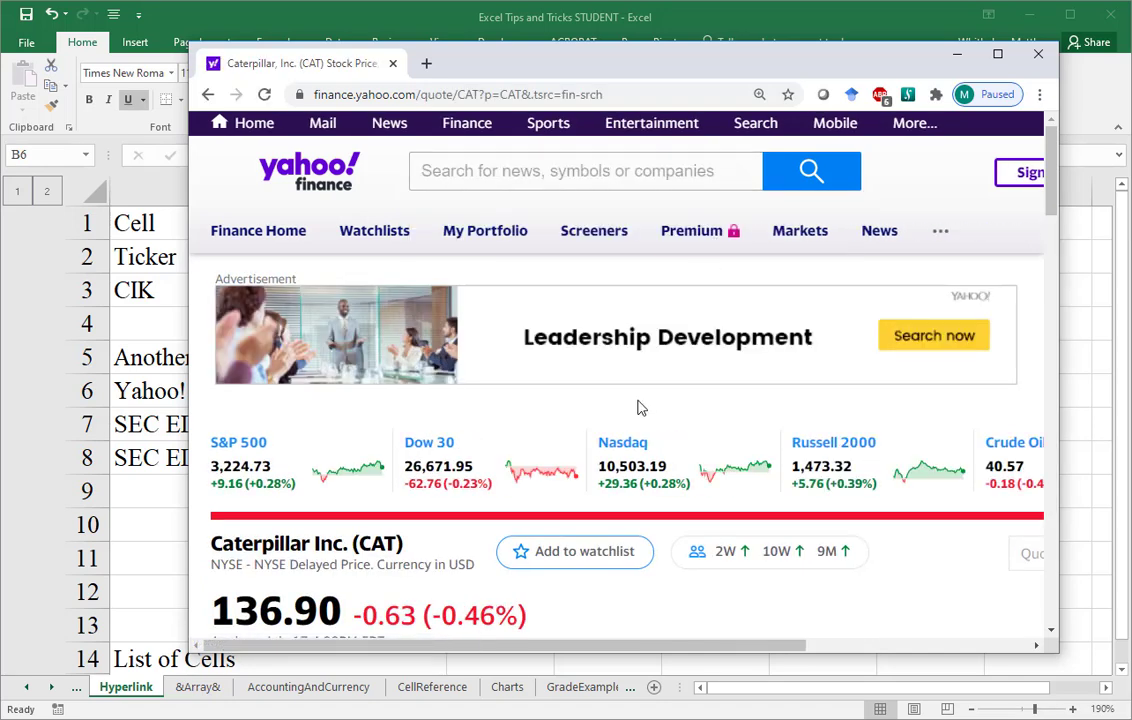
- Examine the Caterpillar quote summary, including its price chart and key statistics, resizing the browser window to fit
scroll(640, 405, down, 5)
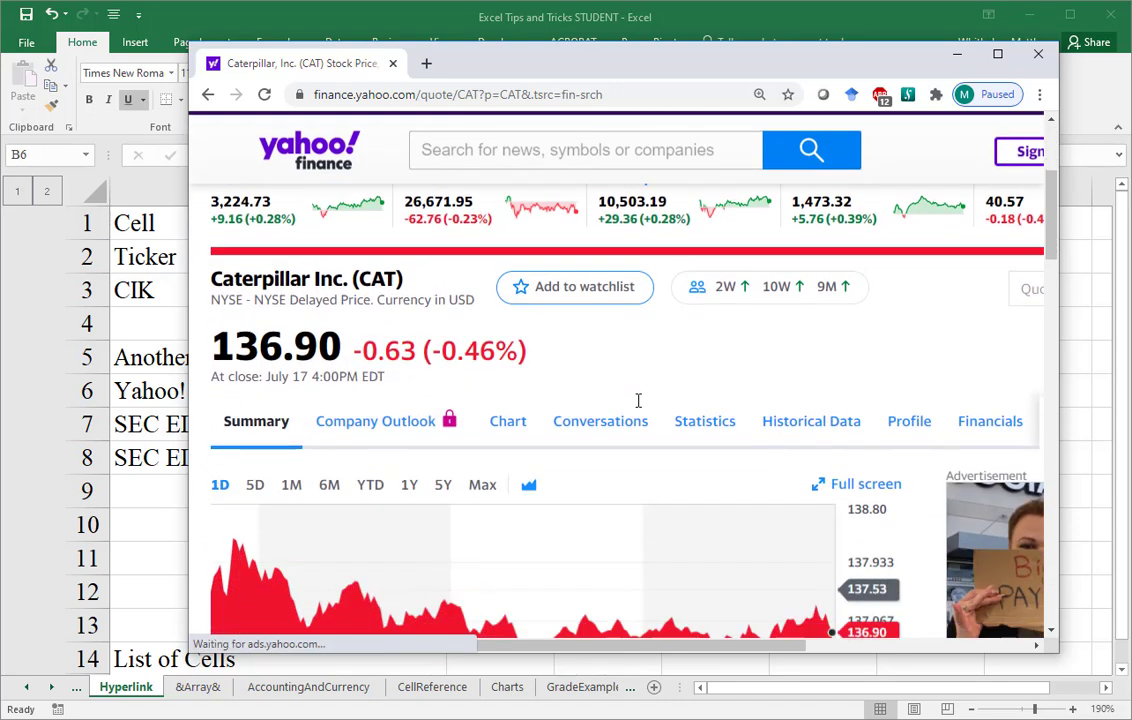
scroll(638, 400, down, 3)
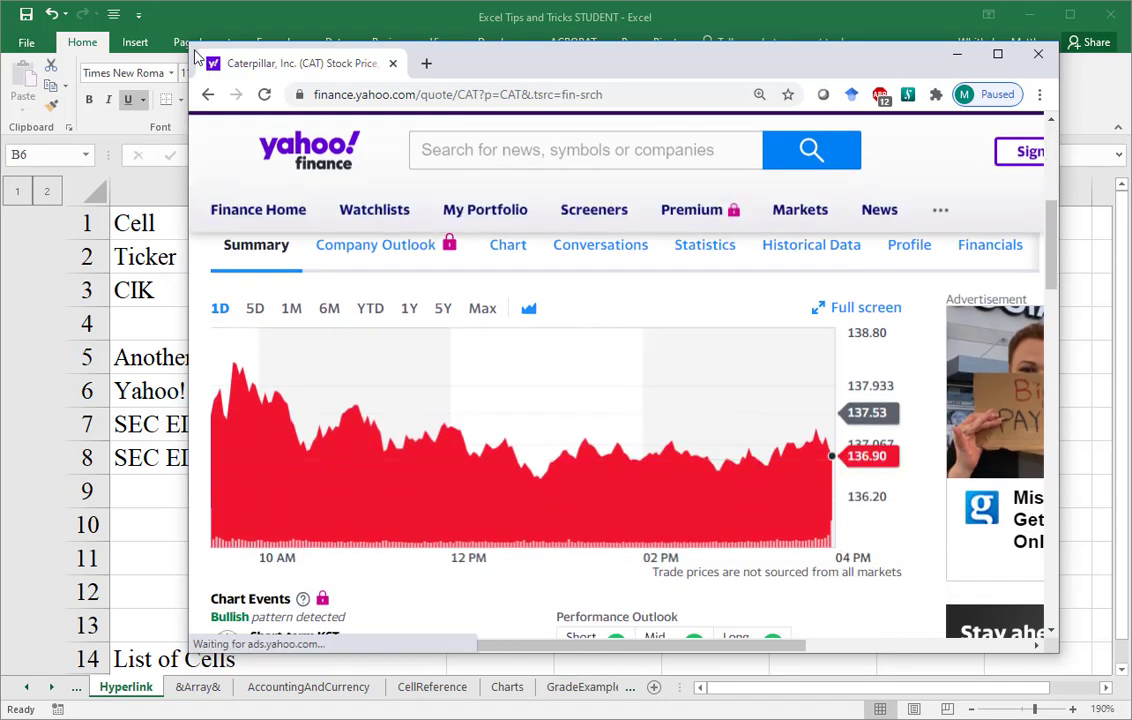
drag(182, 42, 6, 5)
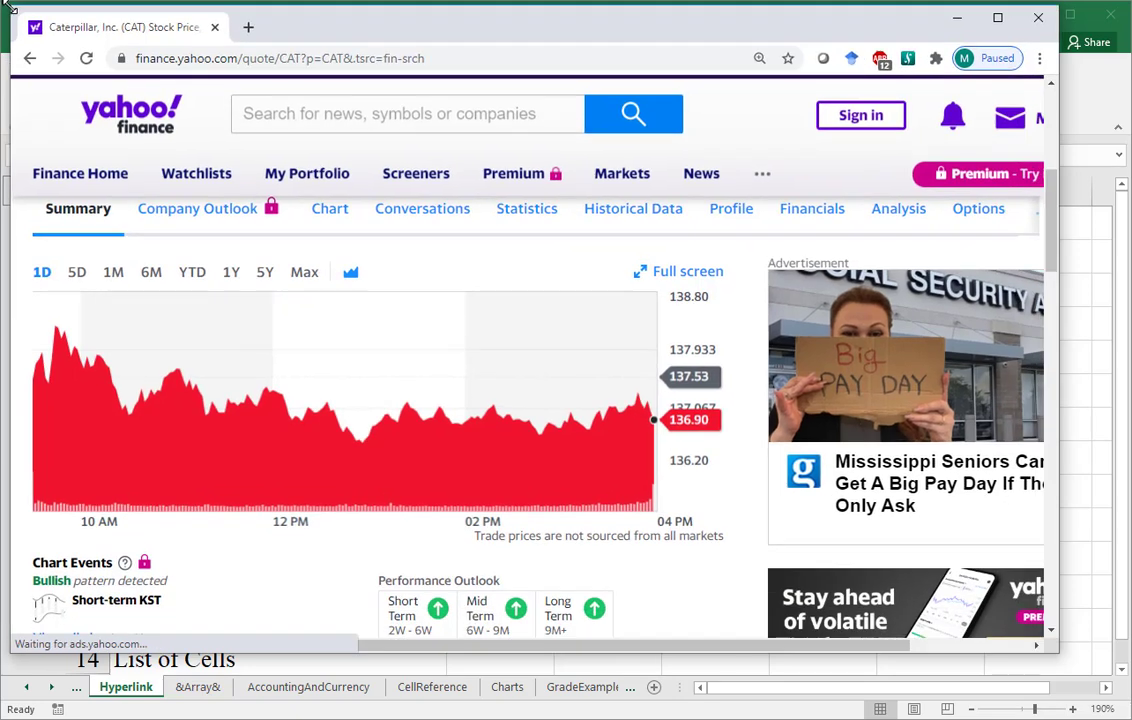
scroll(773, 374, down, 2)
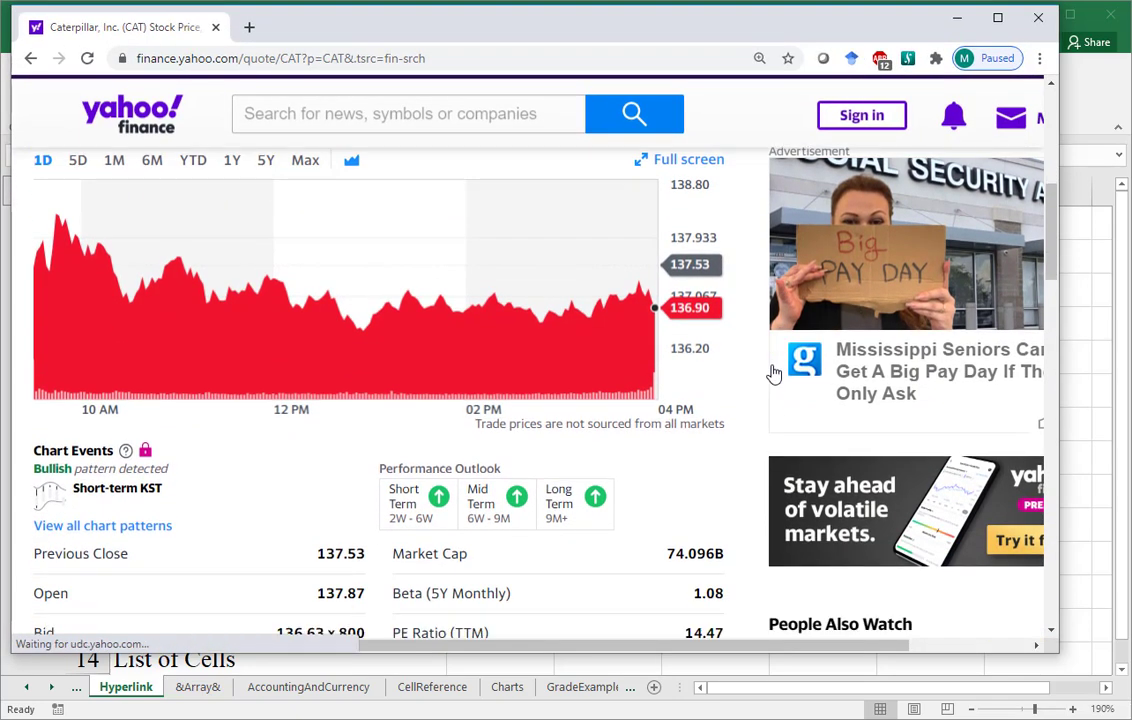
scroll(773, 374, down, 1)
drag(1058, 378, 841, 378)
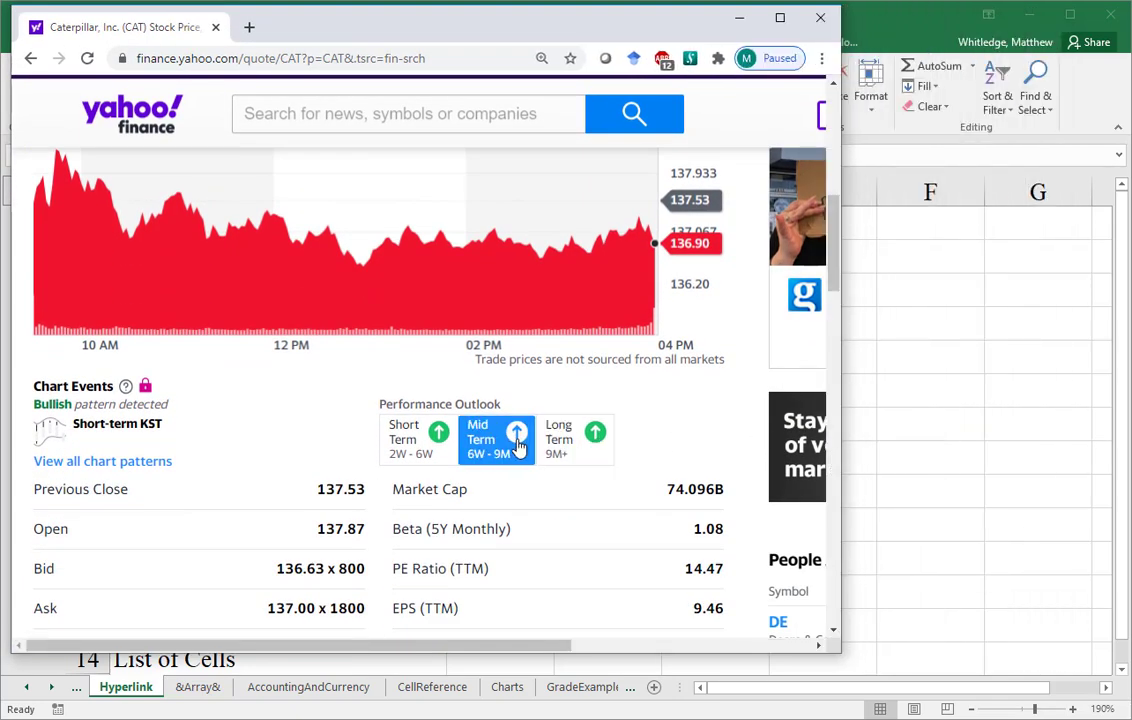
scroll(290, 472, down, 3)
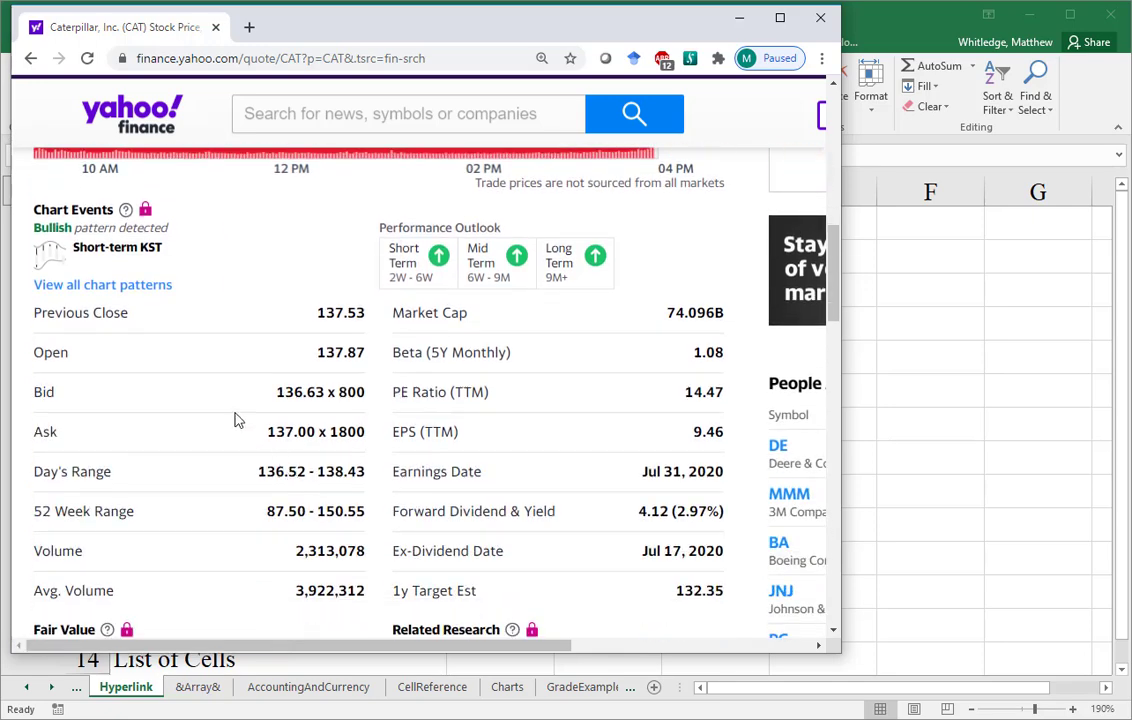
scroll(280, 348, down, 3)
scroll(311, 346, up, 9)
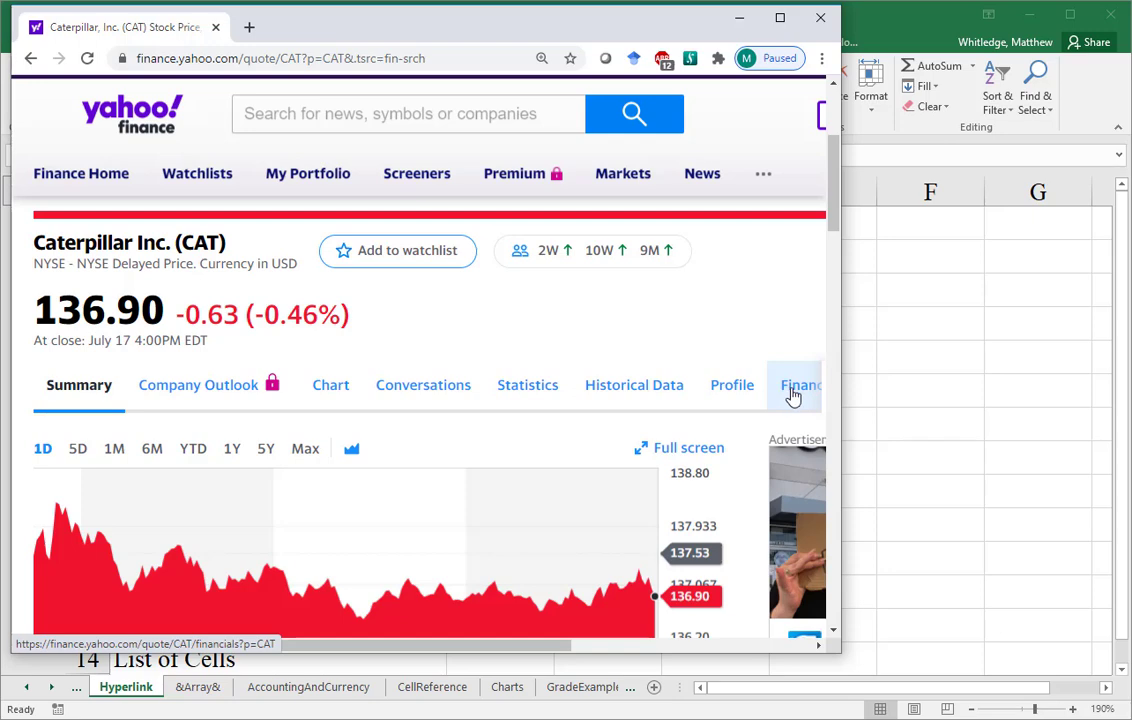
- Open Caterpillar's financials and bring the income statement table into view
drag(561, 647, 588, 647)
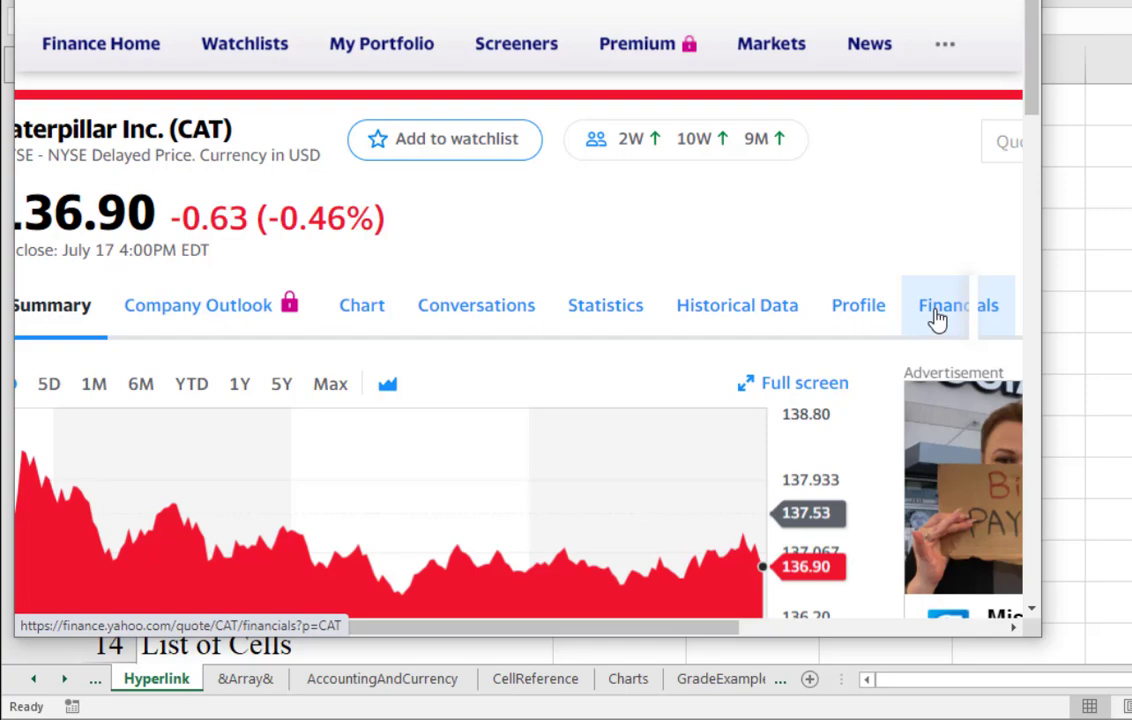
click(757, 396)
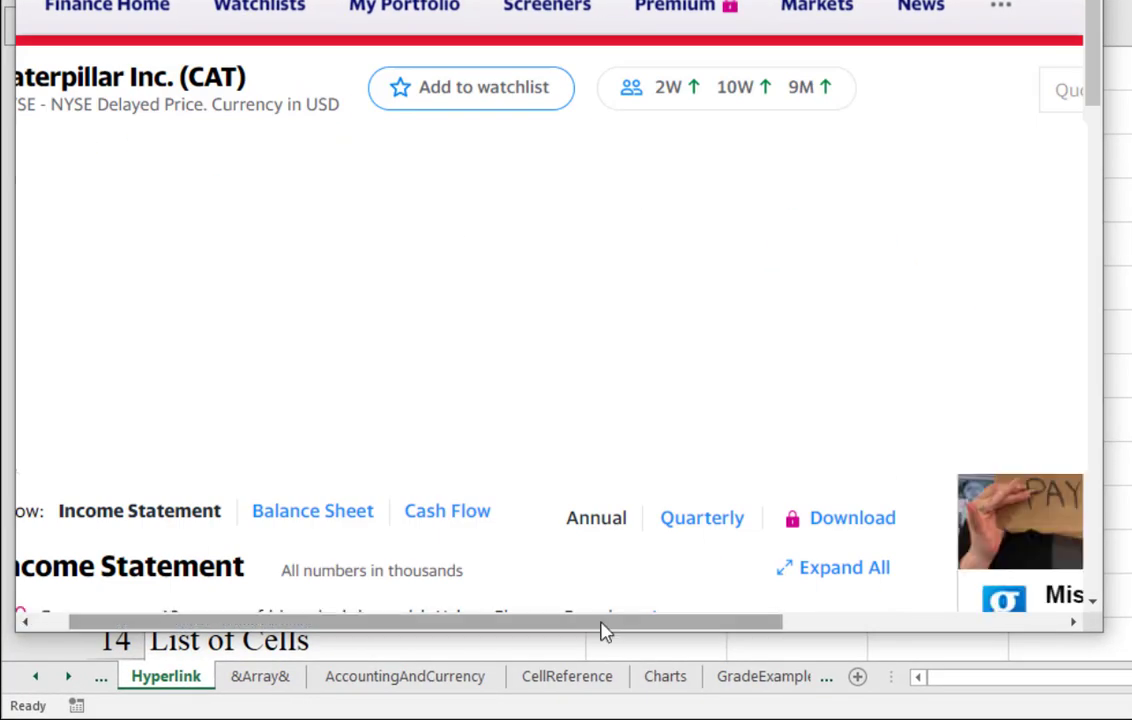
drag(601, 622, 562, 622)
drag(1094, 2, 1097, 79)
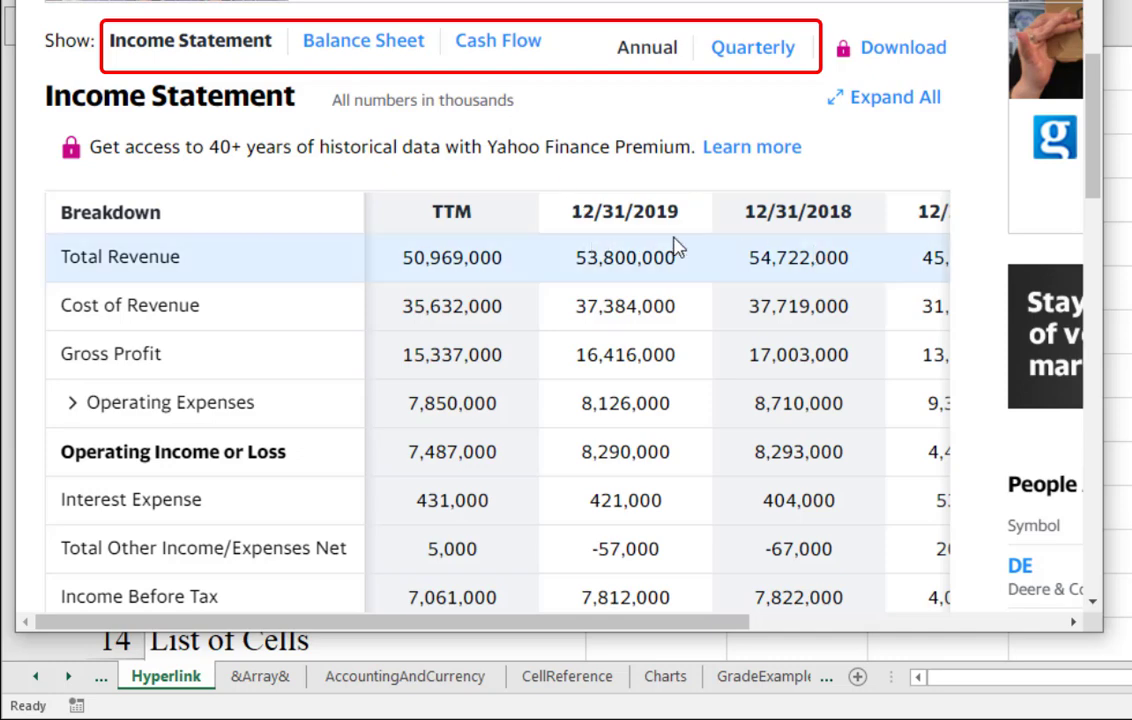
- View the income statement with quarterly and annual figures, and switch to the annual balance sheet
click(766, 56)
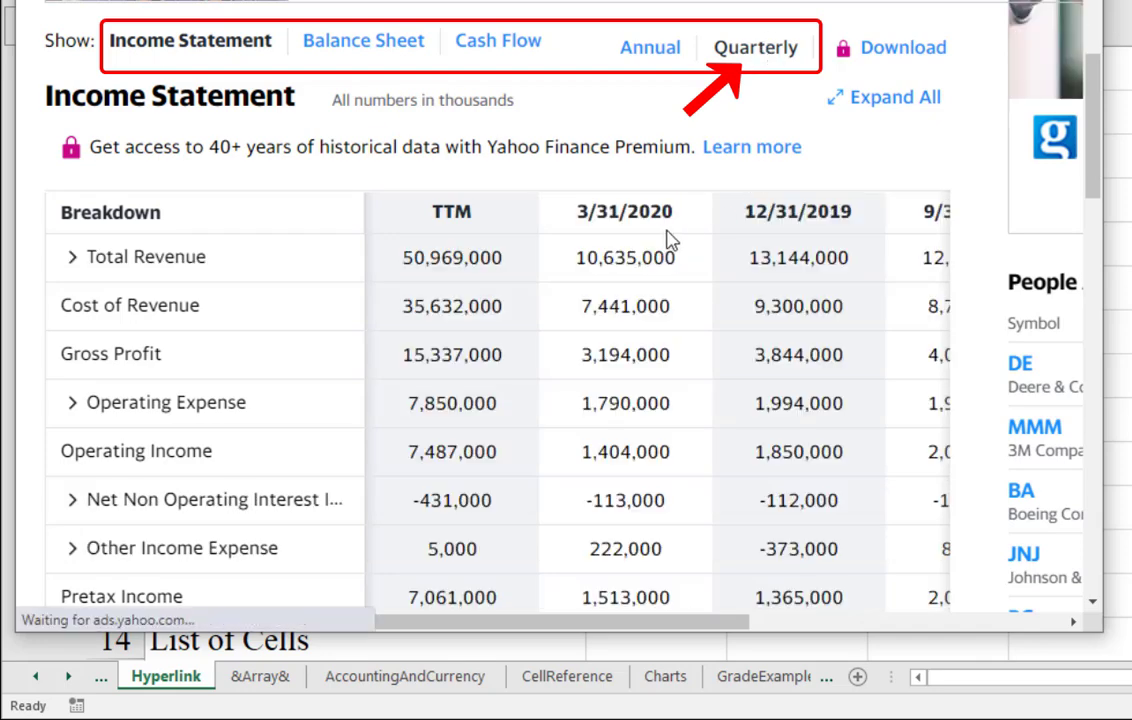
click(671, 58)
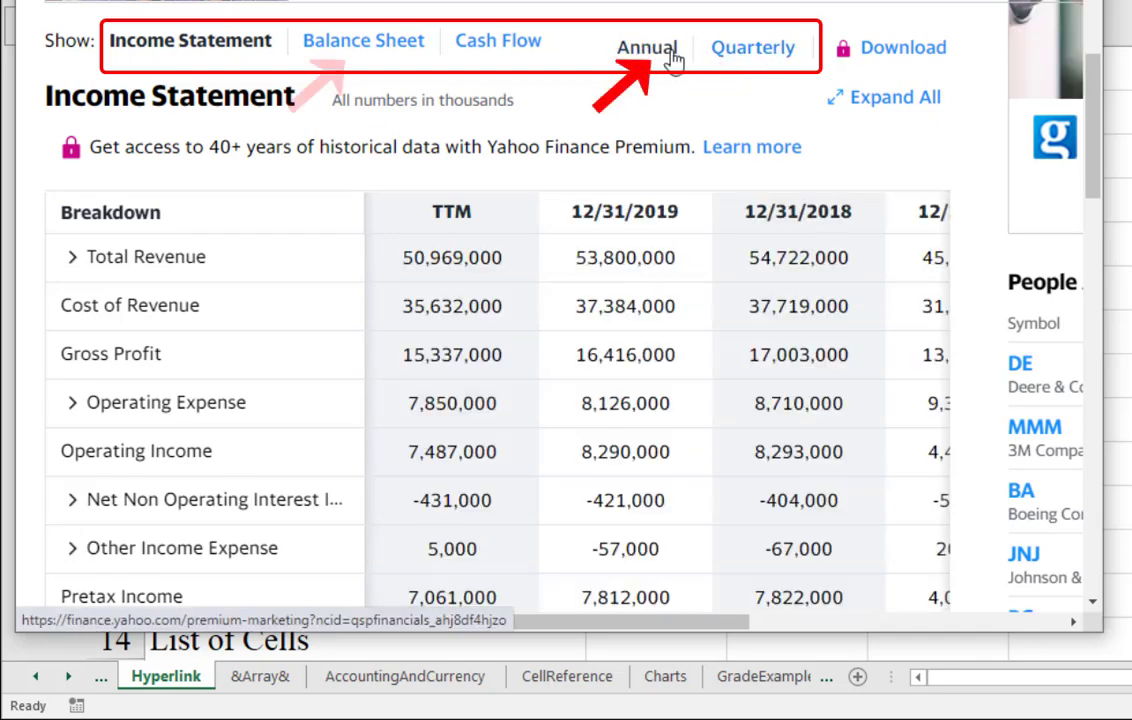
click(368, 48)
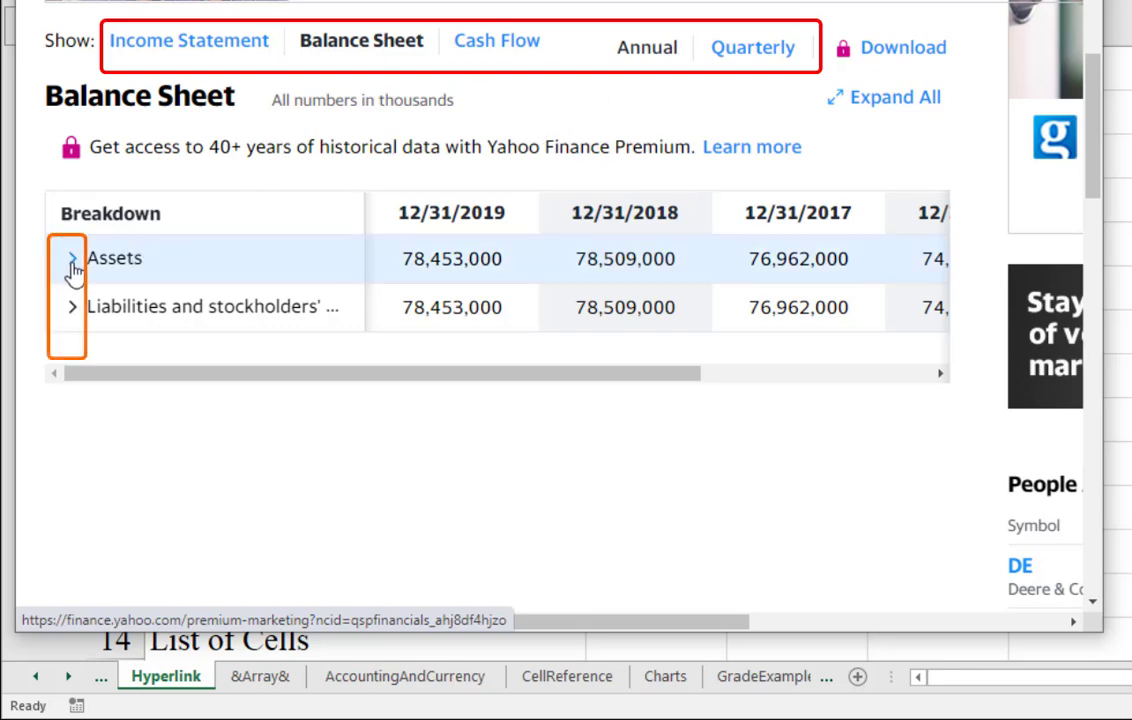
- Expand all line items of Caterpillar's annual balance sheet and examine the assets, liabilities and stockholders' equity
click(72, 260)
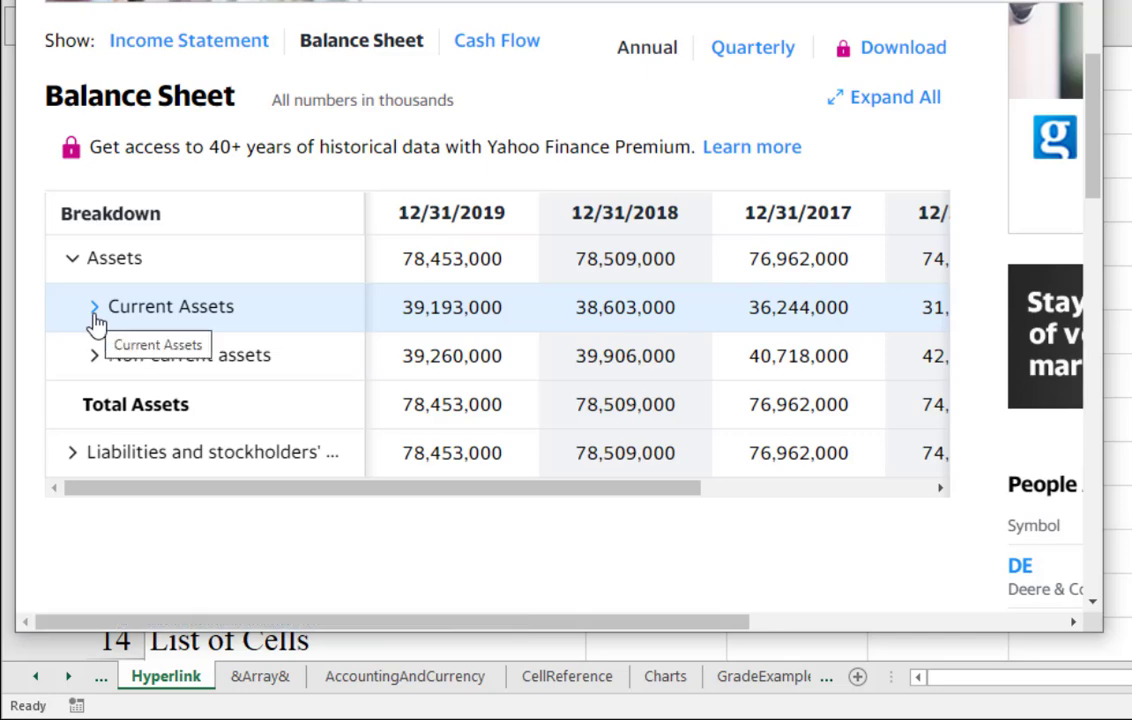
click(95, 316)
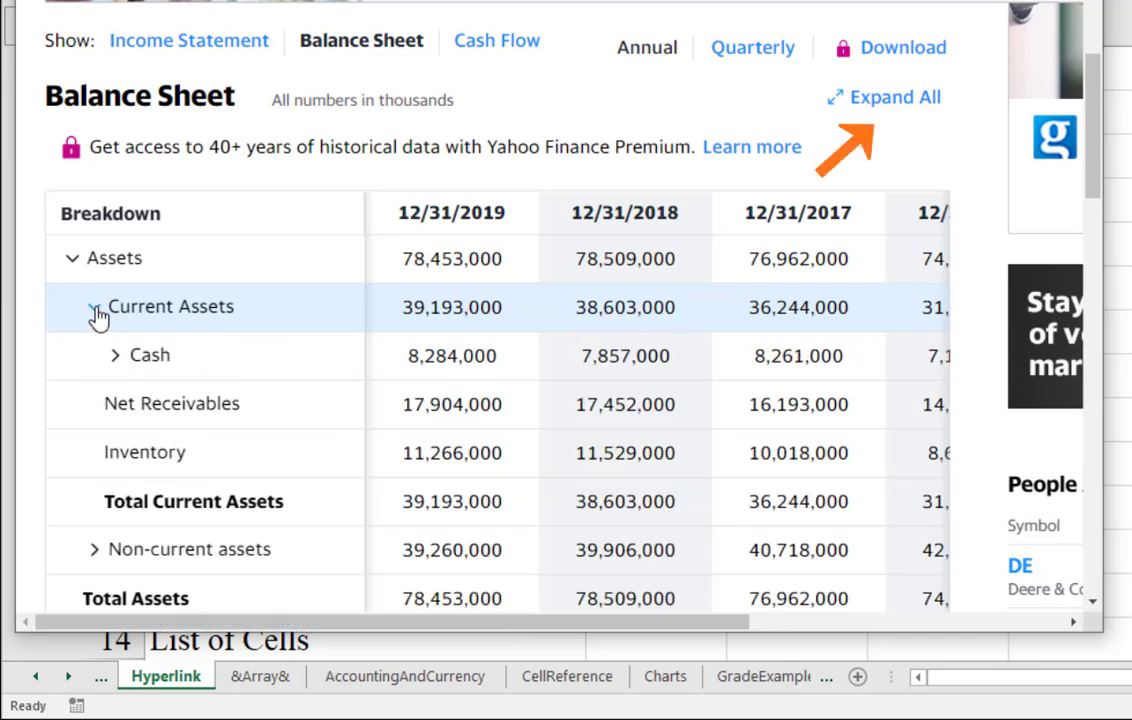
click(888, 110)
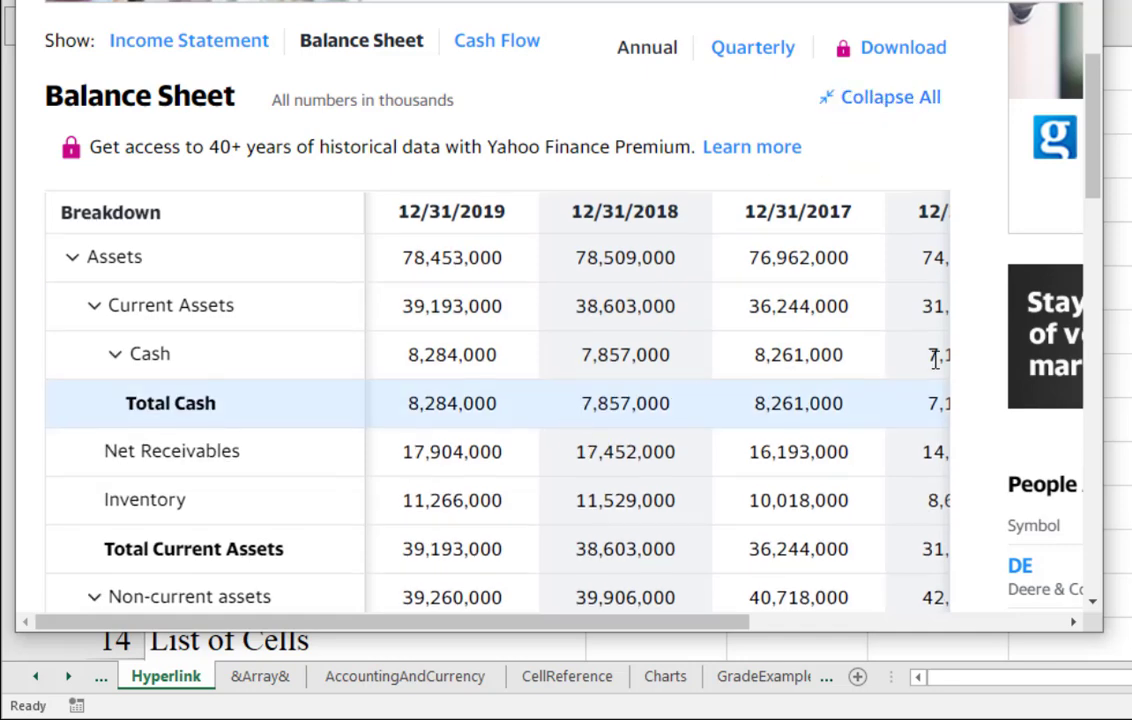
scroll(975, 326, down, 8)
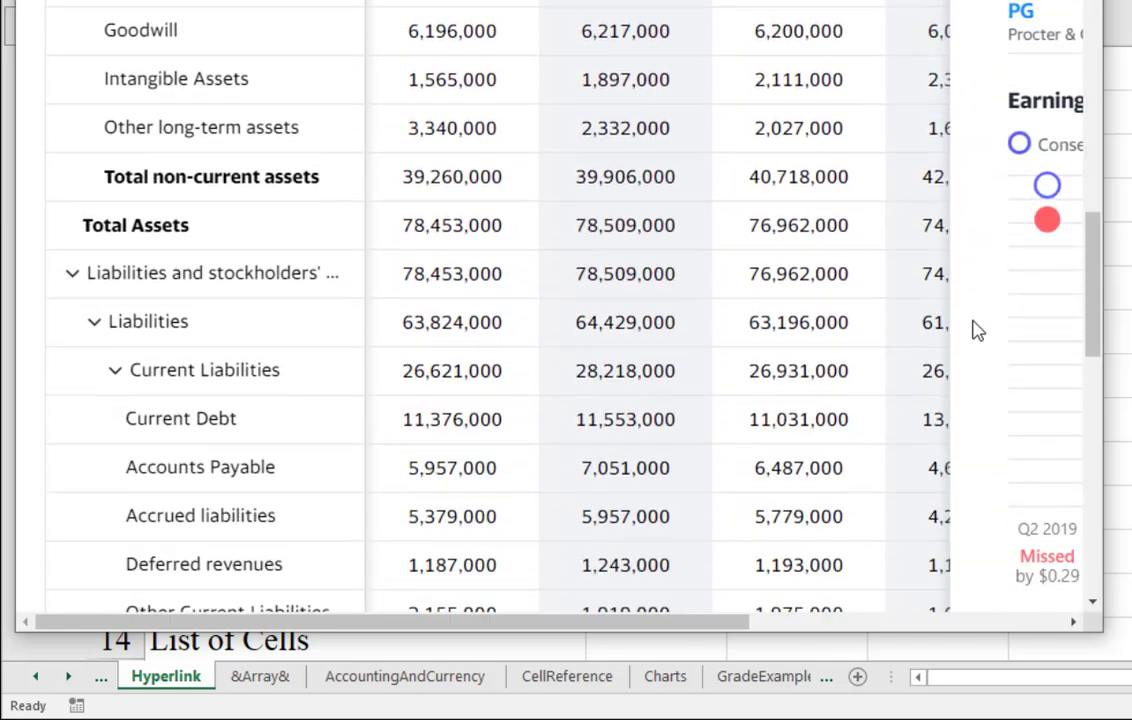
scroll(977, 331, down, 7)
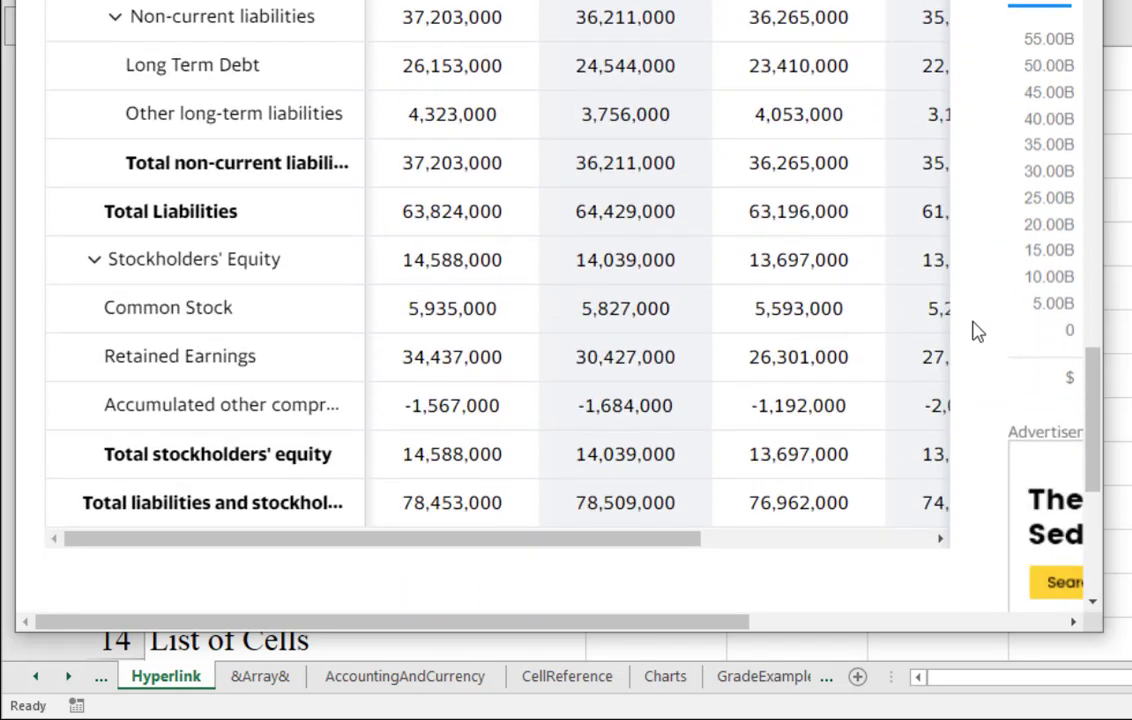
scroll(977, 331, up, 10)
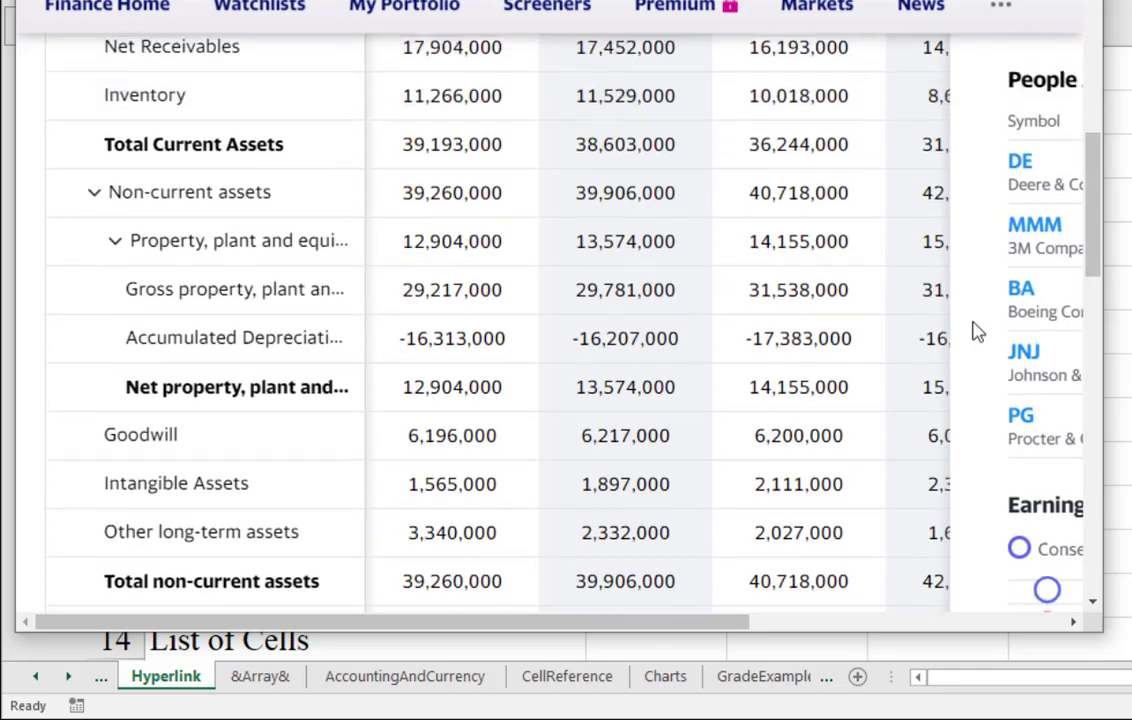
scroll(977, 331, up, 10)
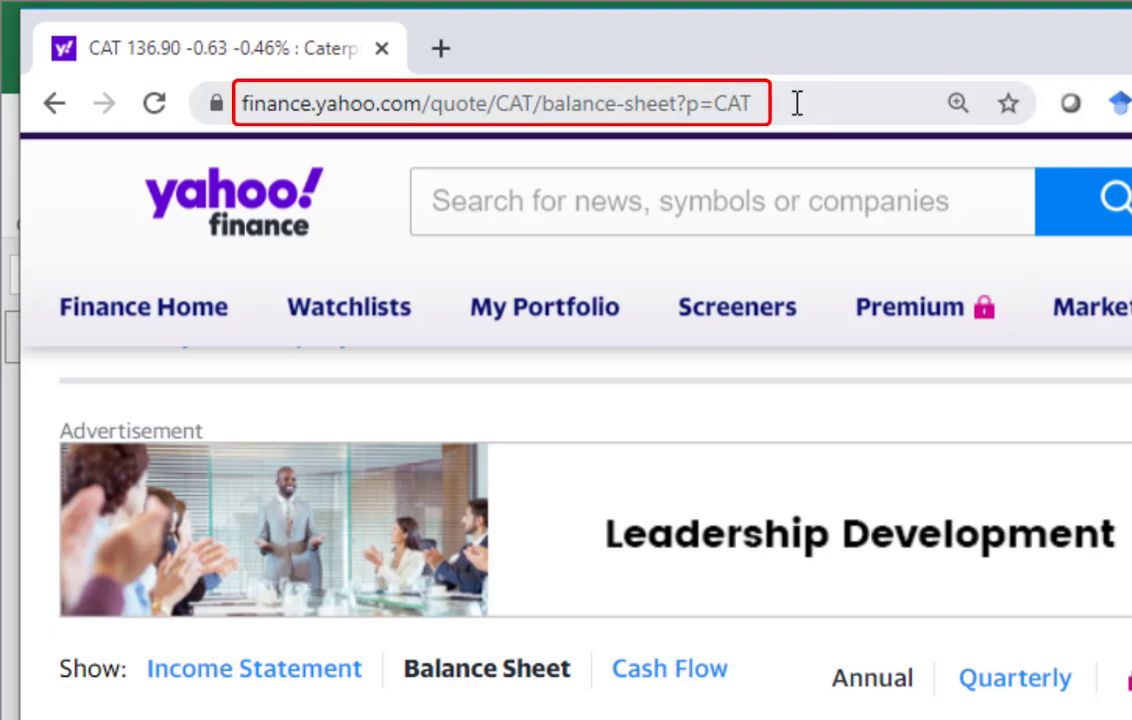
- Replace both occurrences of CAT with AAPL in the balance sheet page's address and load that page
click(506, 106)
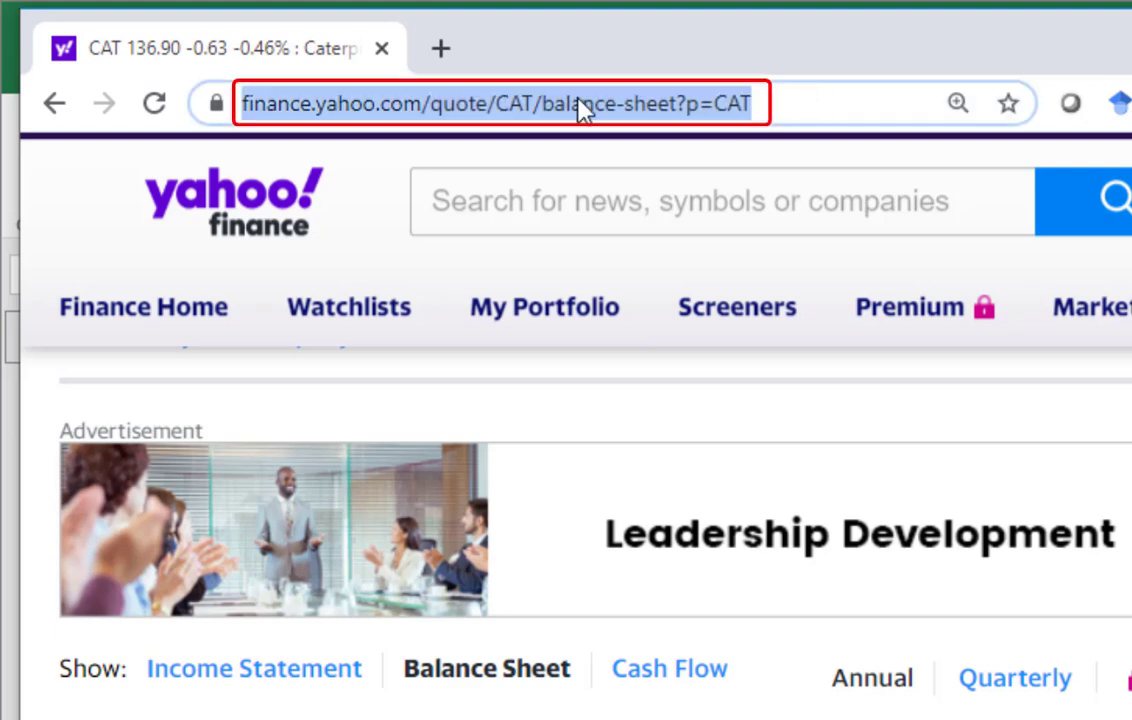
click(504, 108)
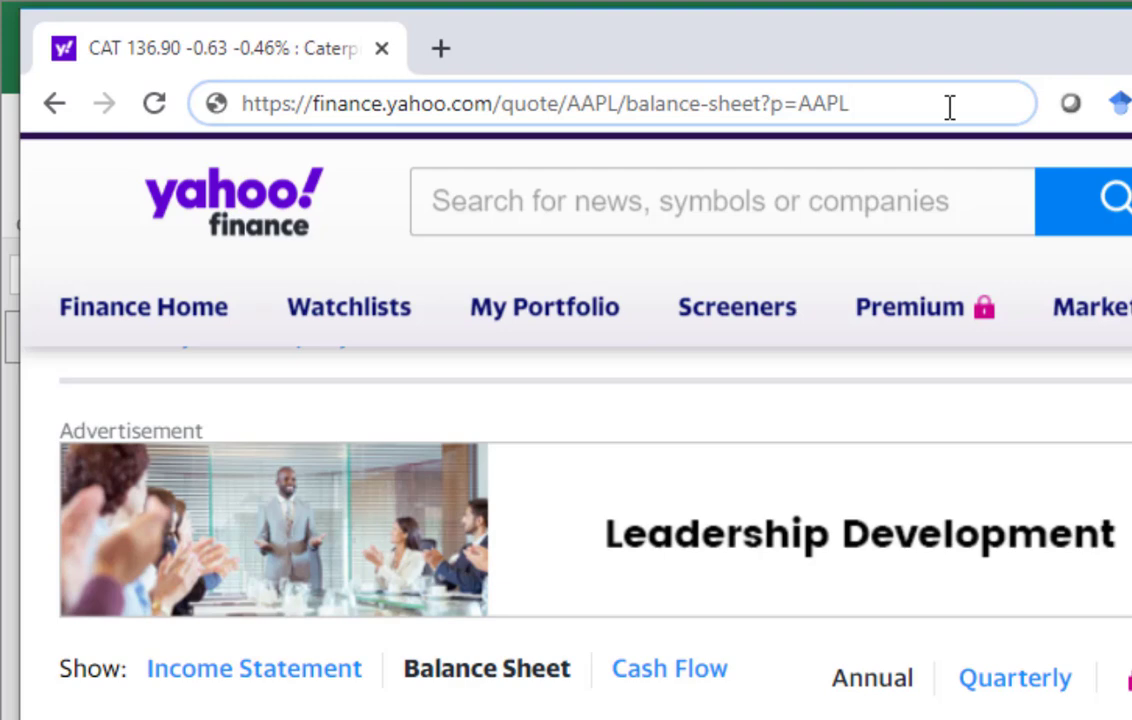
scroll(702, 596, up, 5)
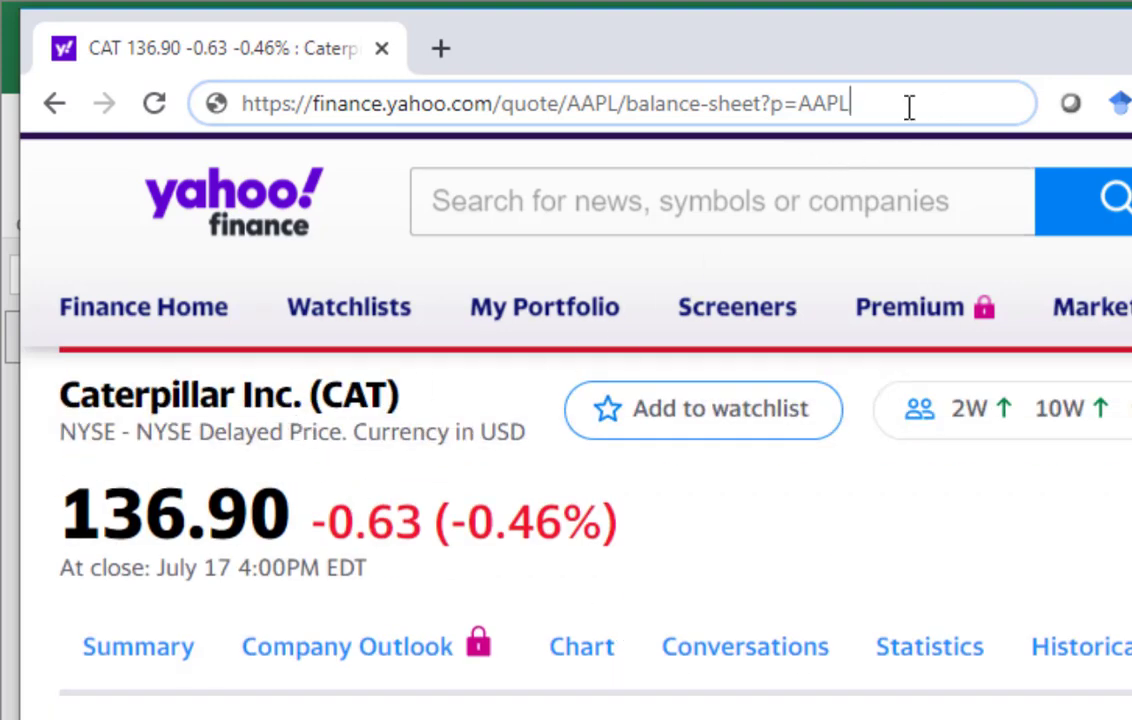
key(Return)
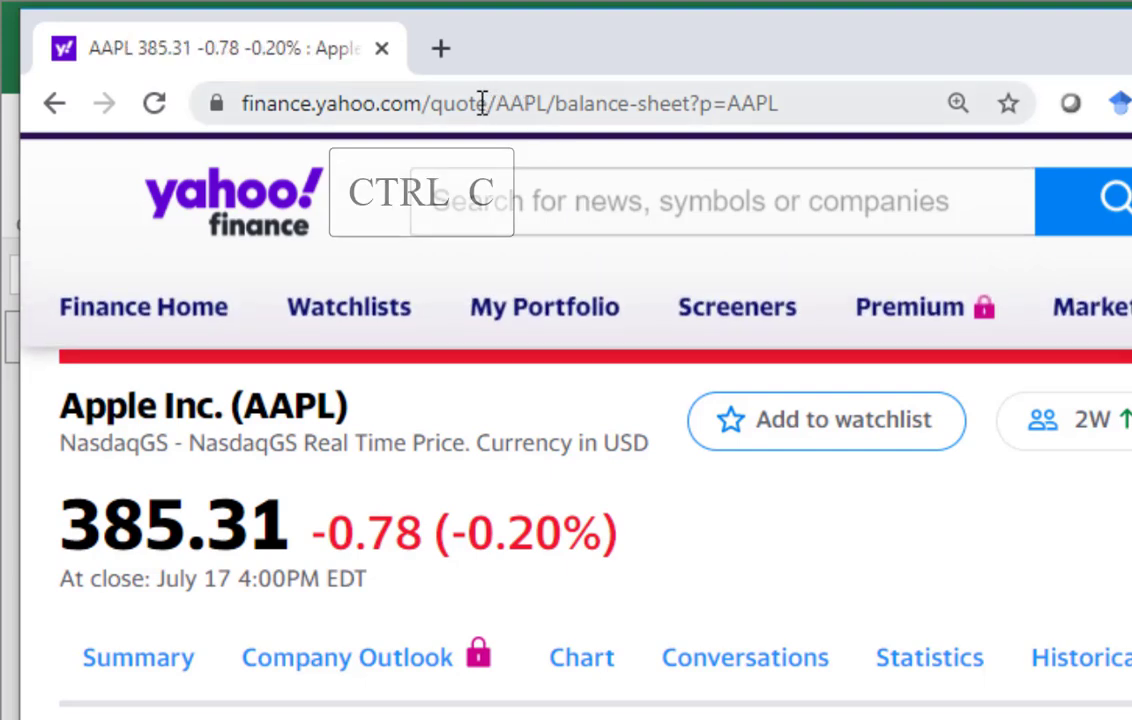
- Copy Apple's balance sheet address into the Yahoo! Finance HYPERLINK formula in B6 of the workbook, replacing both AAPL tickers with references to B2
click(482, 103)
key(ctrl+c)
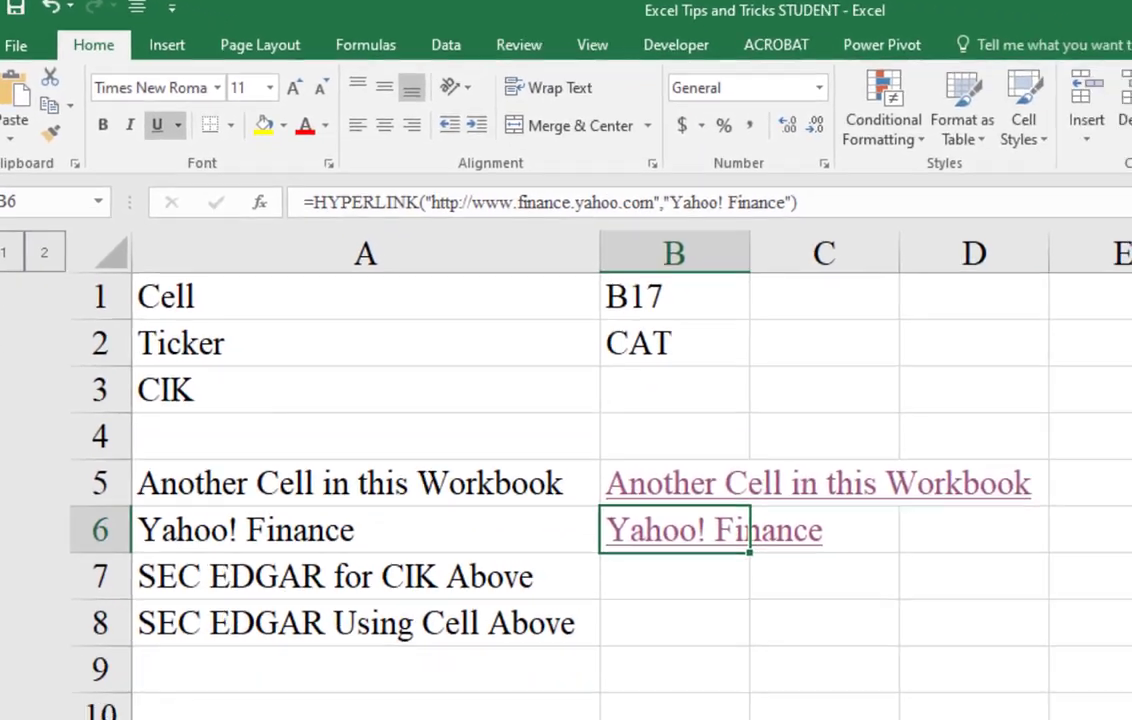
key(F2)
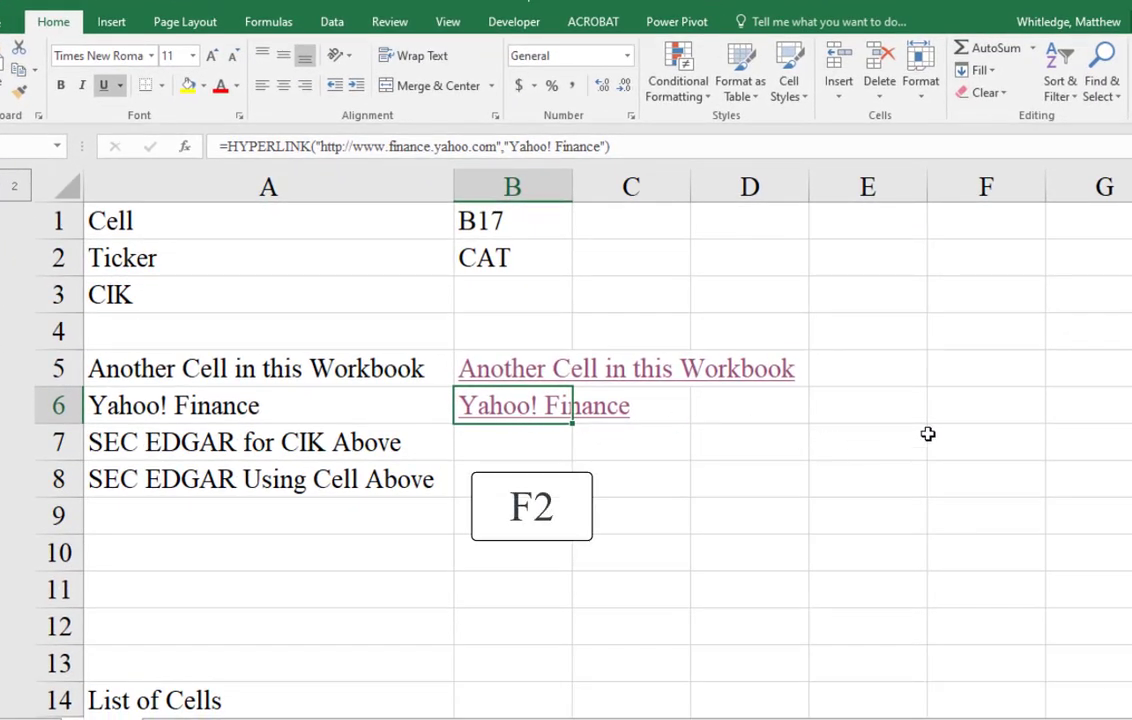
key(F2)
drag(1052, 718, 1089, 718)
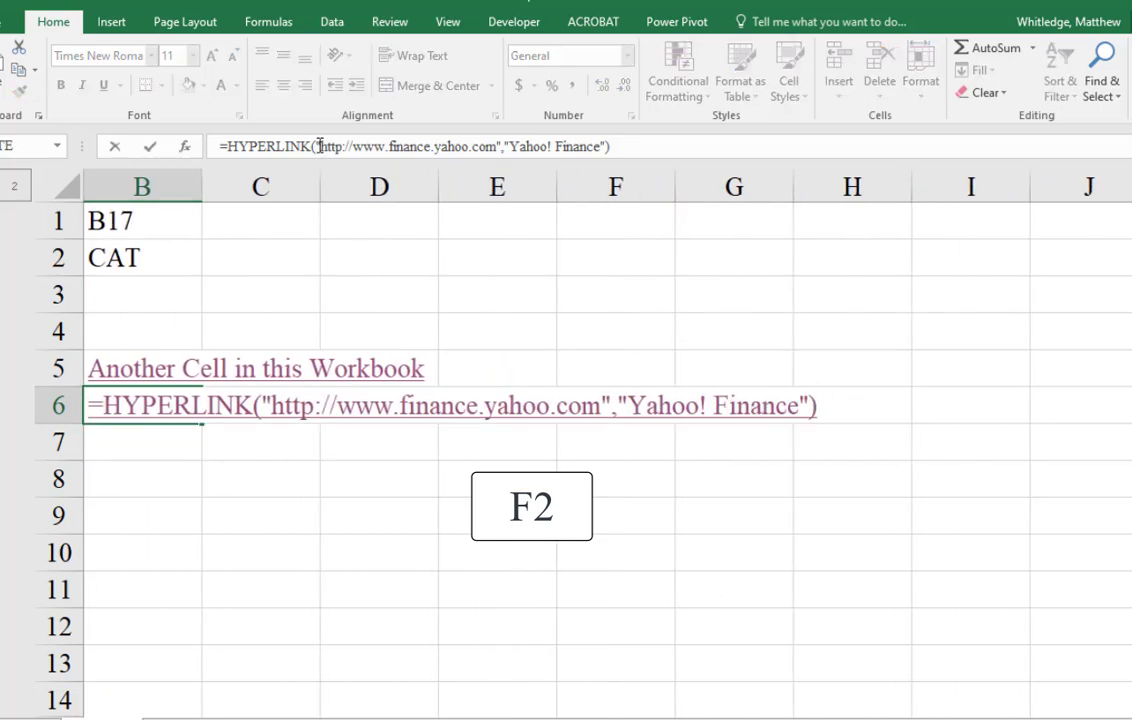
drag(320, 146, 497, 146)
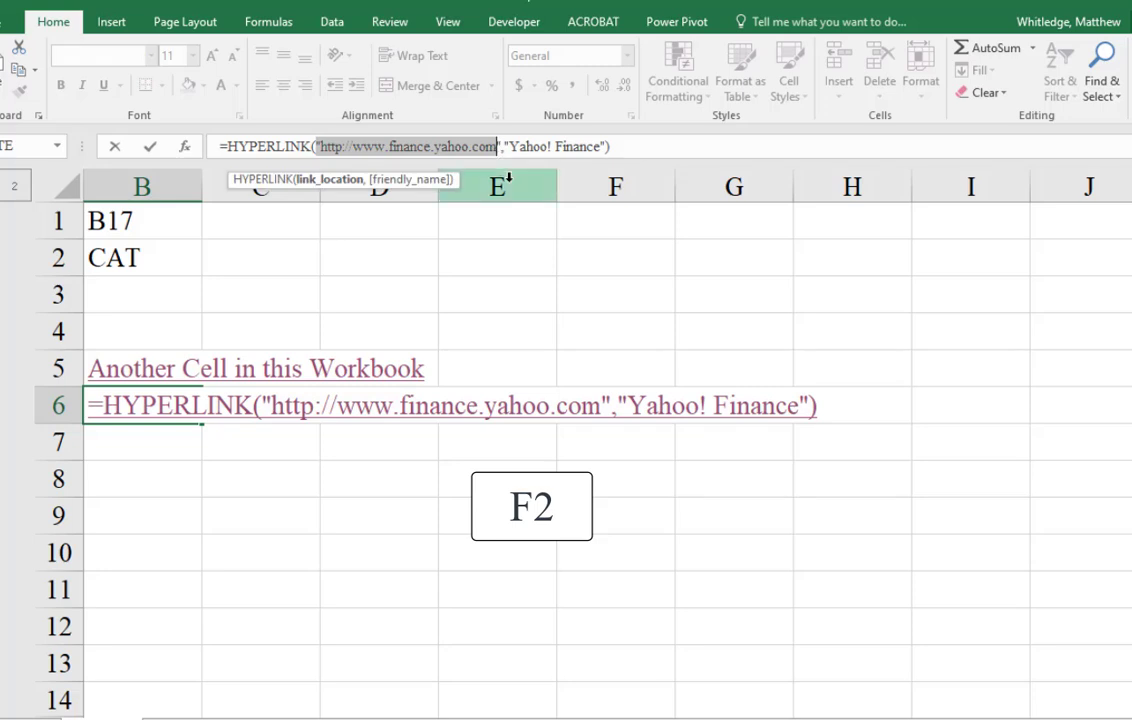
key(Delete)
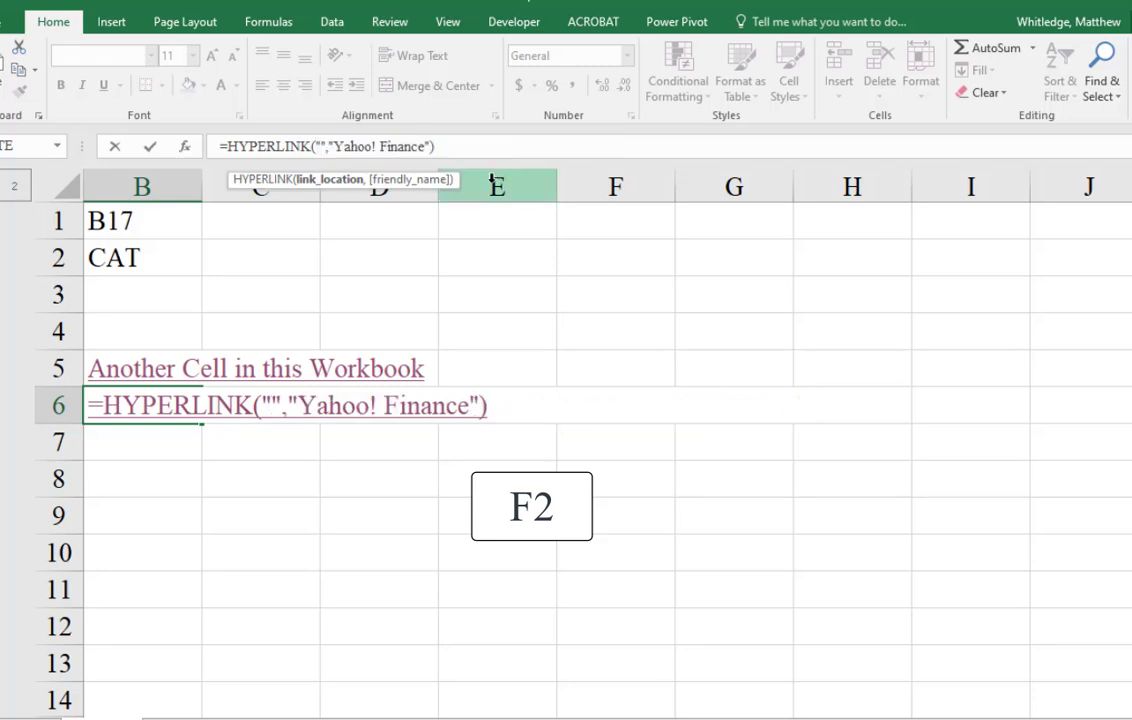
key(ctrl+v)
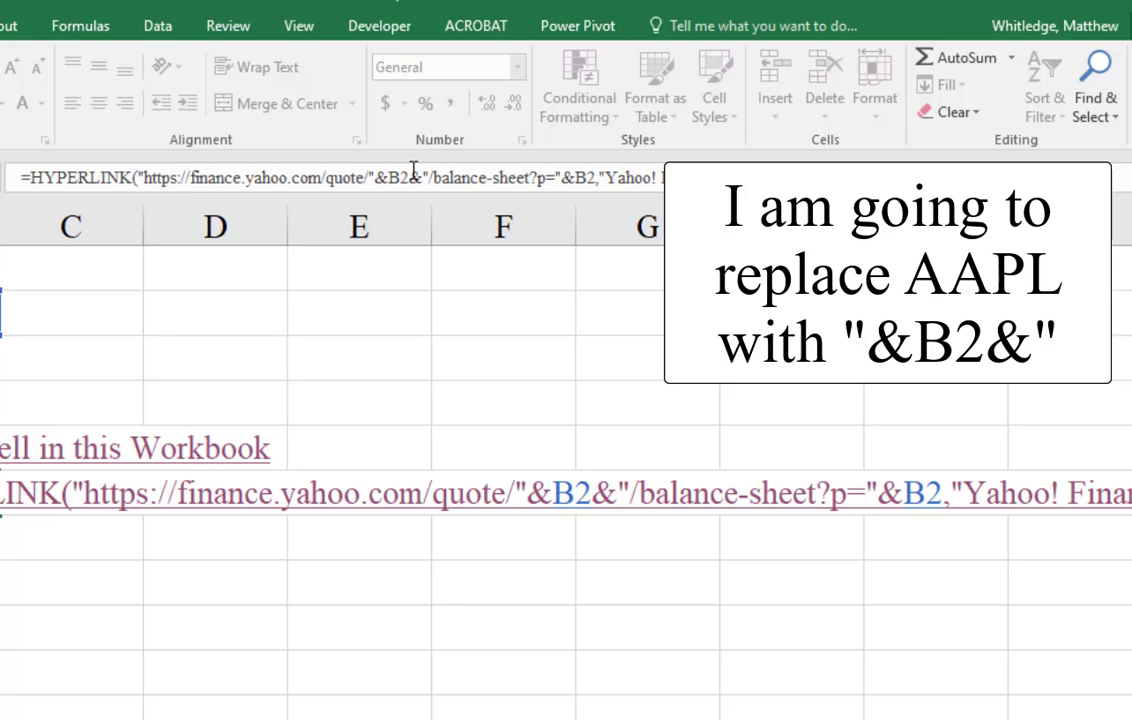
key(Return)
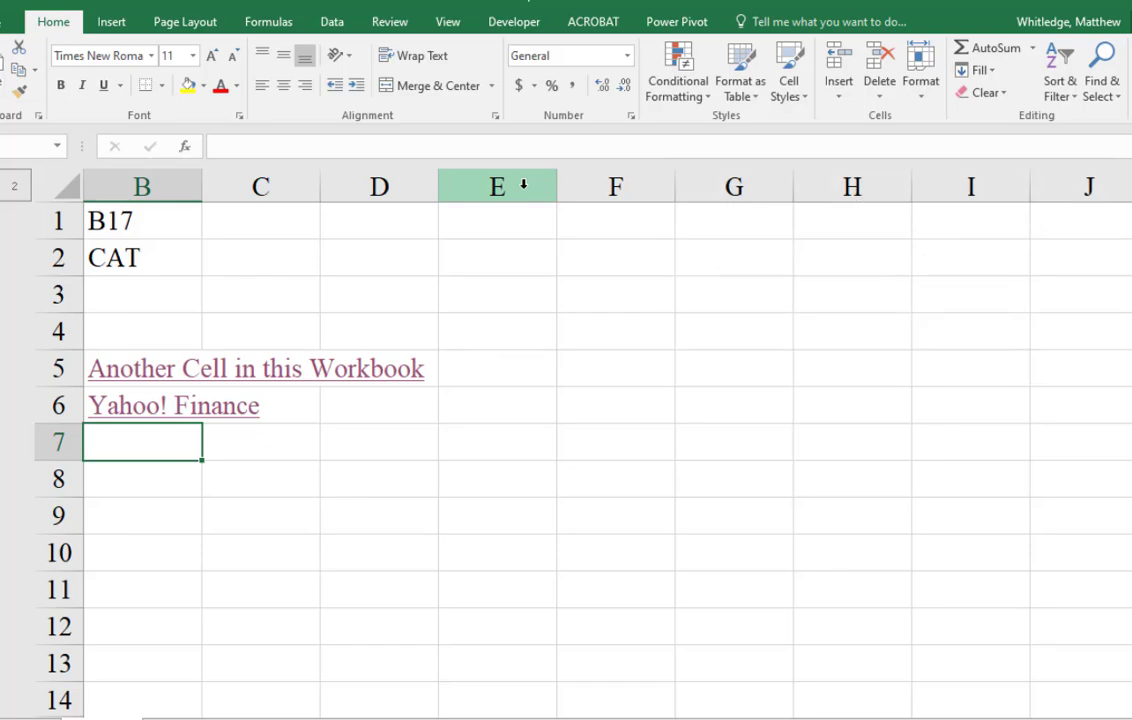
- Follow the Yahoo! Finance link in B6 to check the page it opens for CAT, and return to the workbook
click(144, 408)
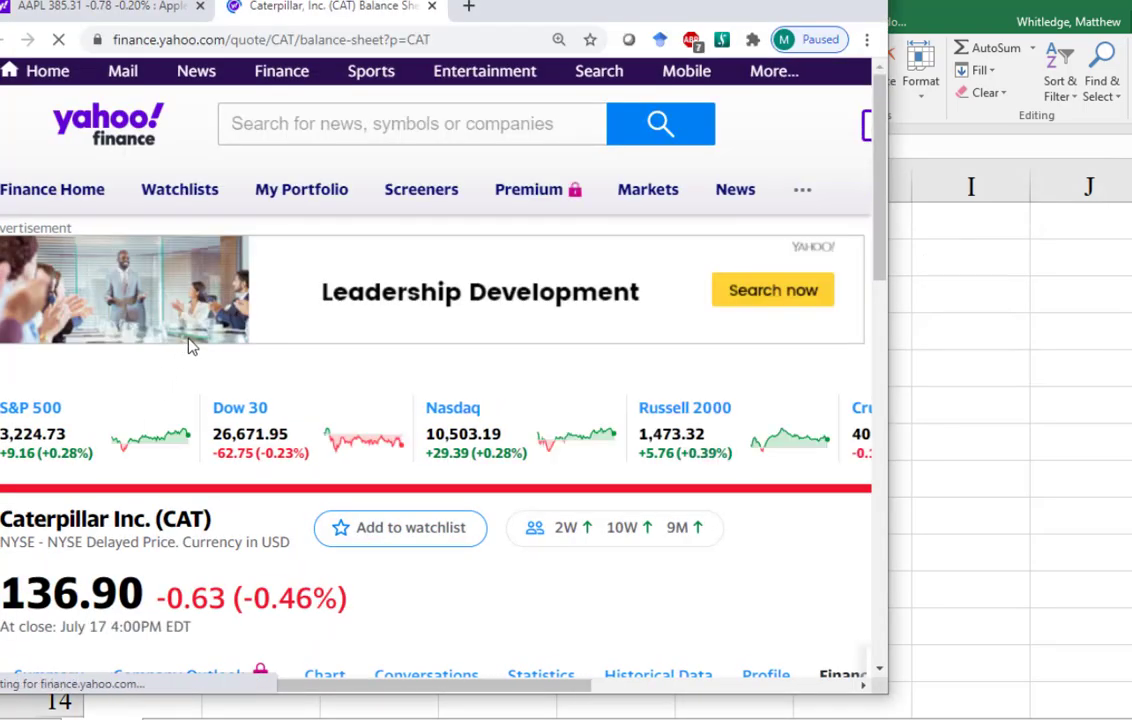
scroll(198, 344, down, 2)
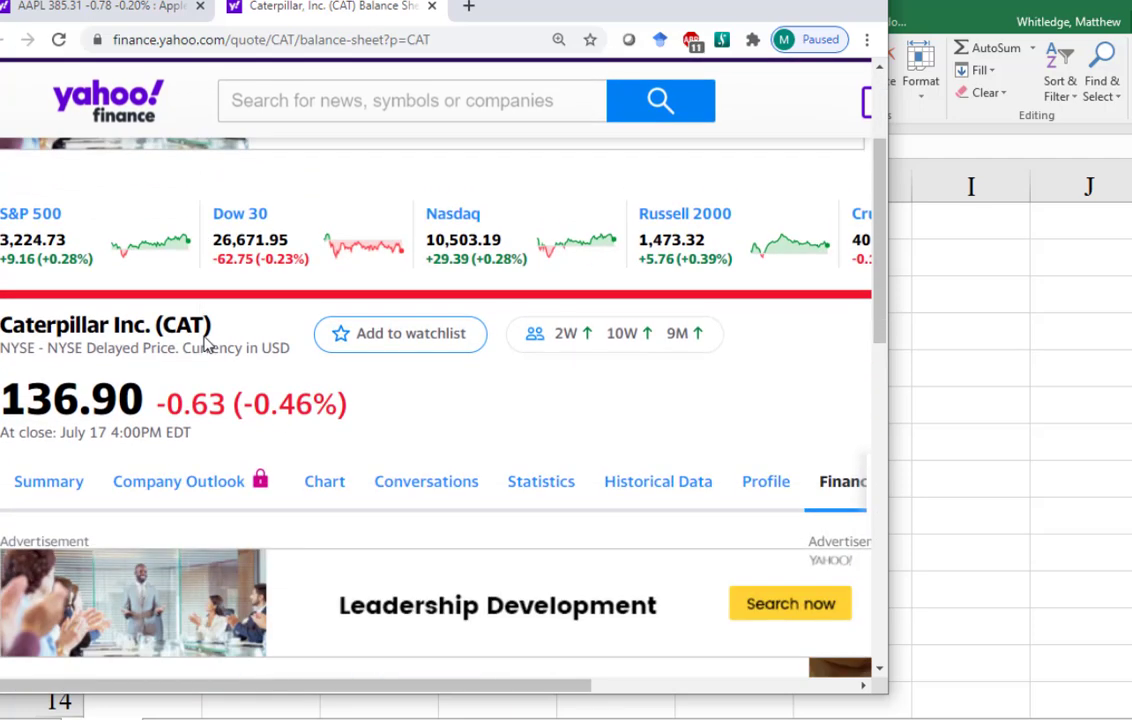
click(1008, 311)
- Set the ticker in B2 to AAPL, test the Yahoo! Finance link with it, and return to the Hyperlink sheet
click(138, 261)
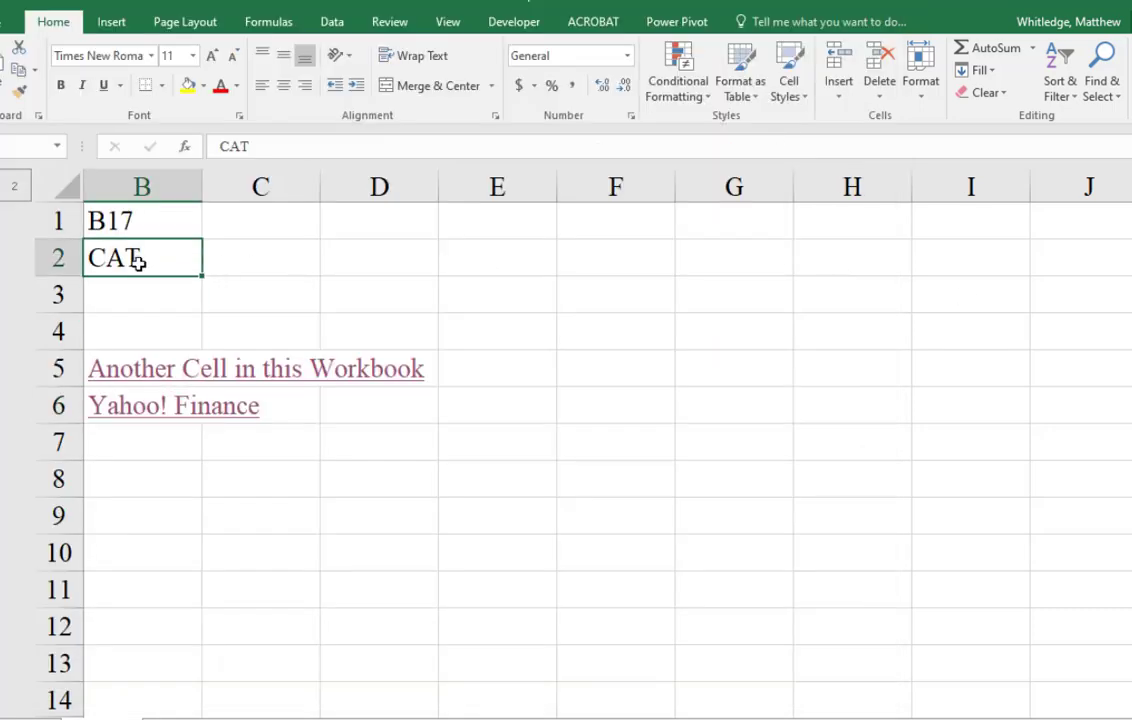
text(AAPL)
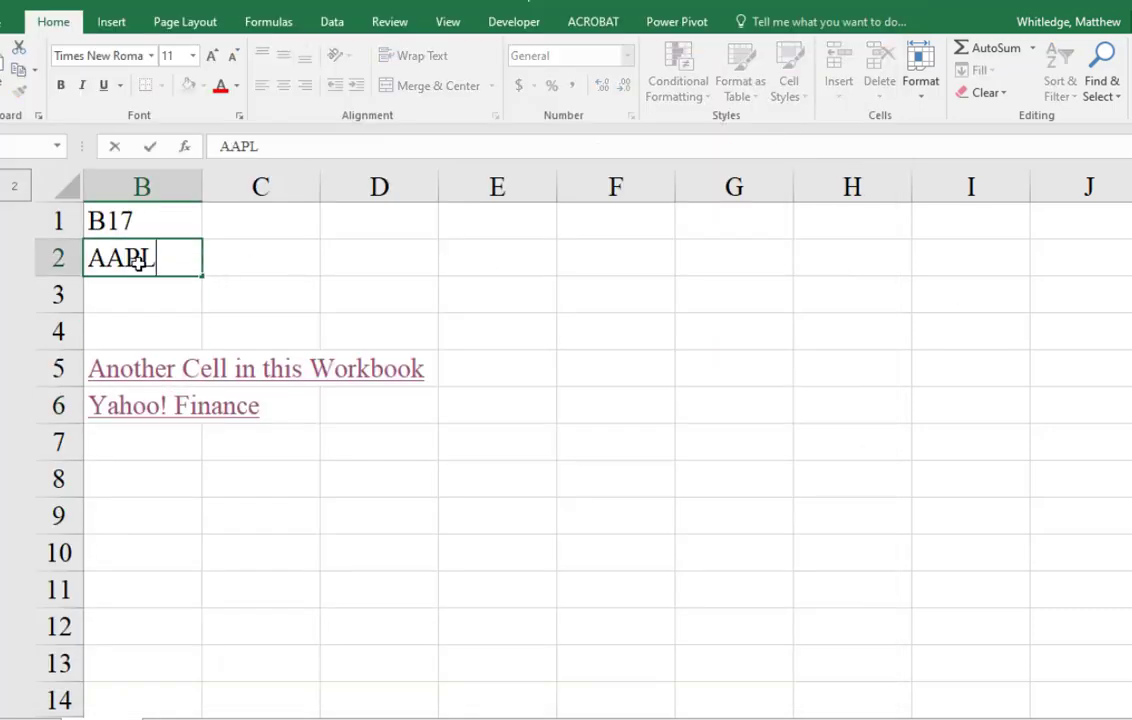
key(Return)
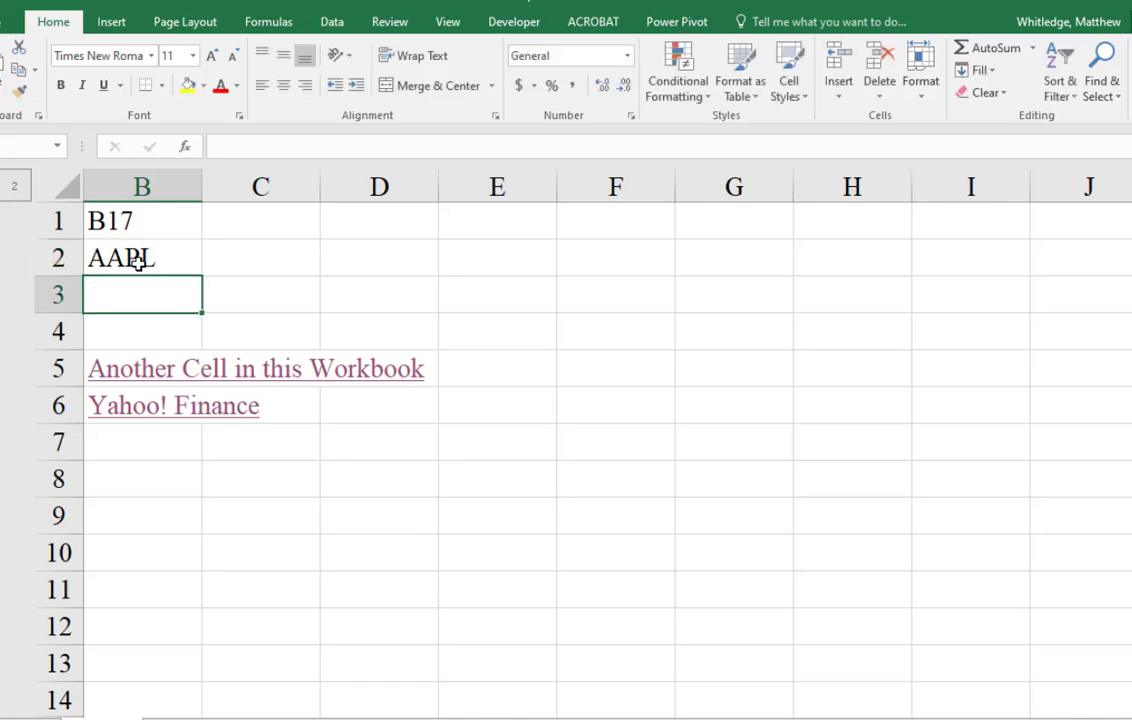
click(147, 397)
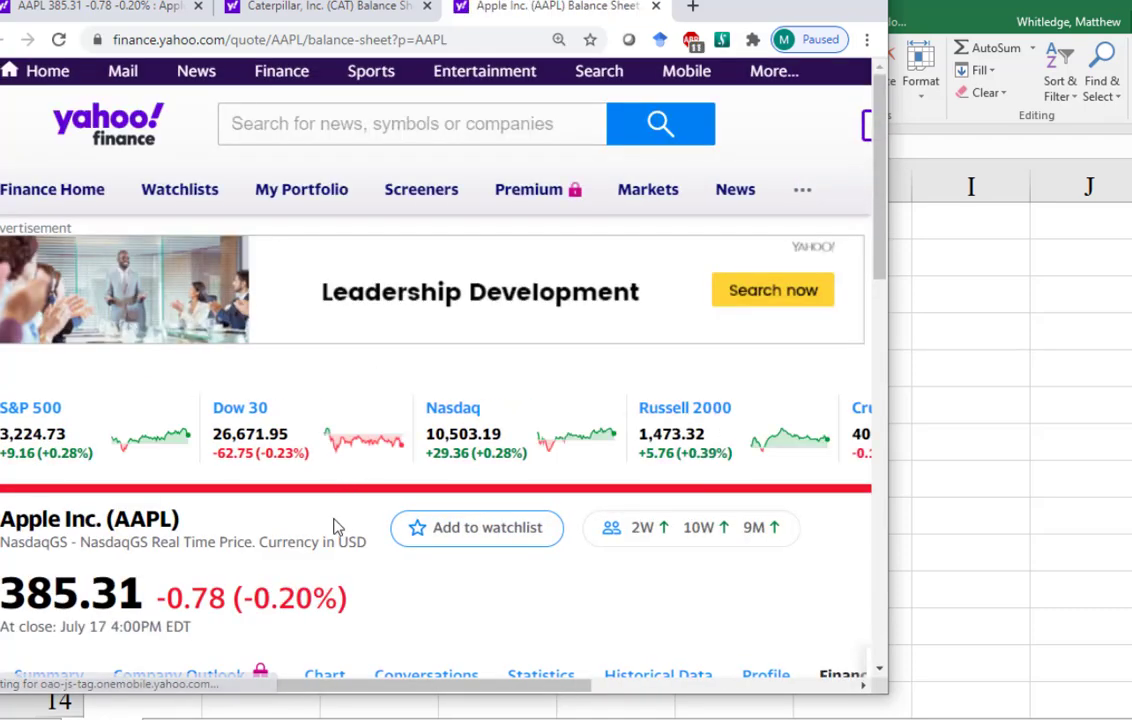
key(alt+Tab)
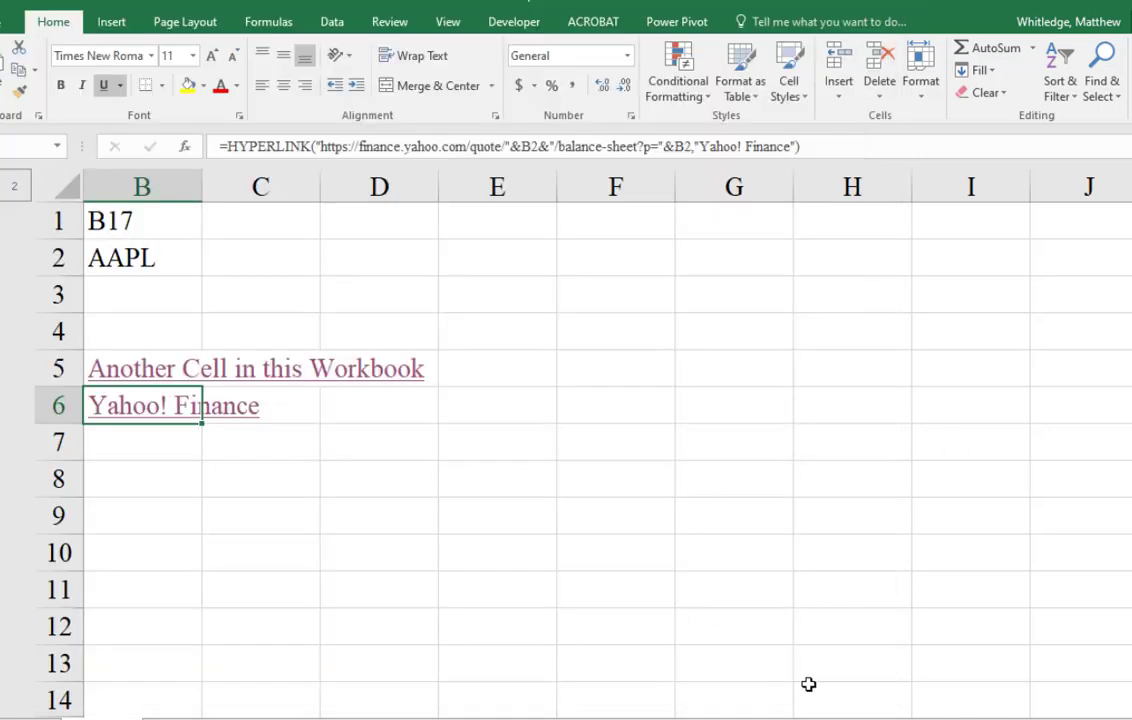
scroll(716, 610, left, 1)
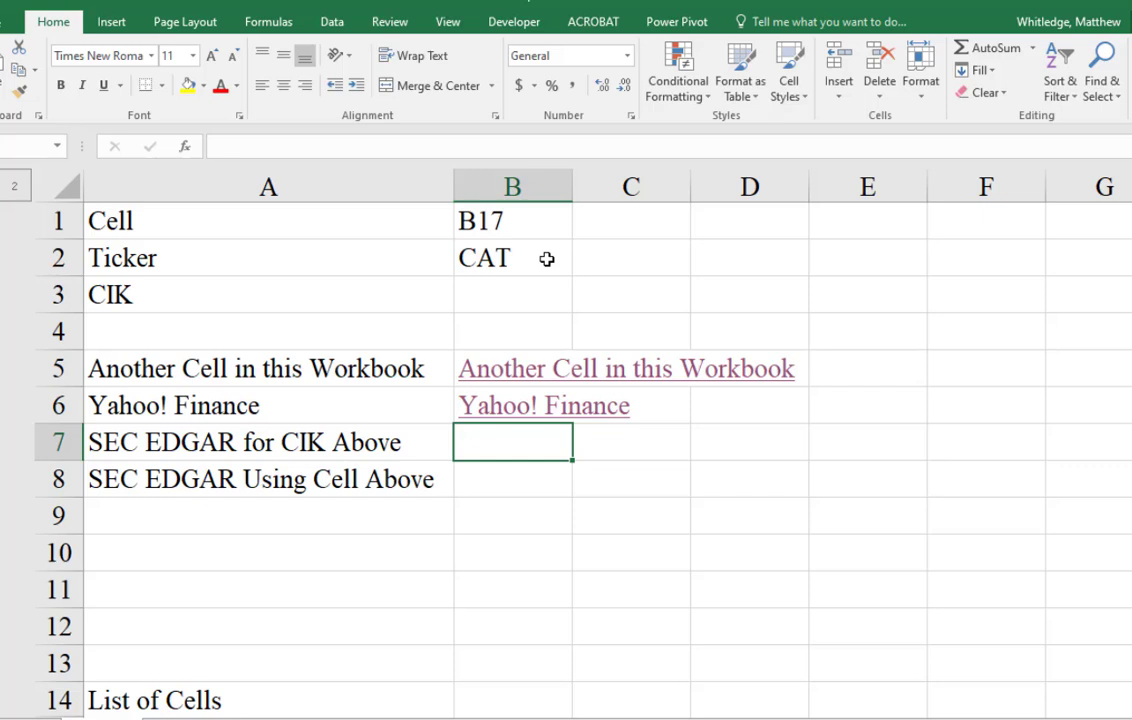
- Switch to the SEC EDGAR company search in the browser, look up CAT and open Caterpillar Inc's filings
key(alt+Tab)
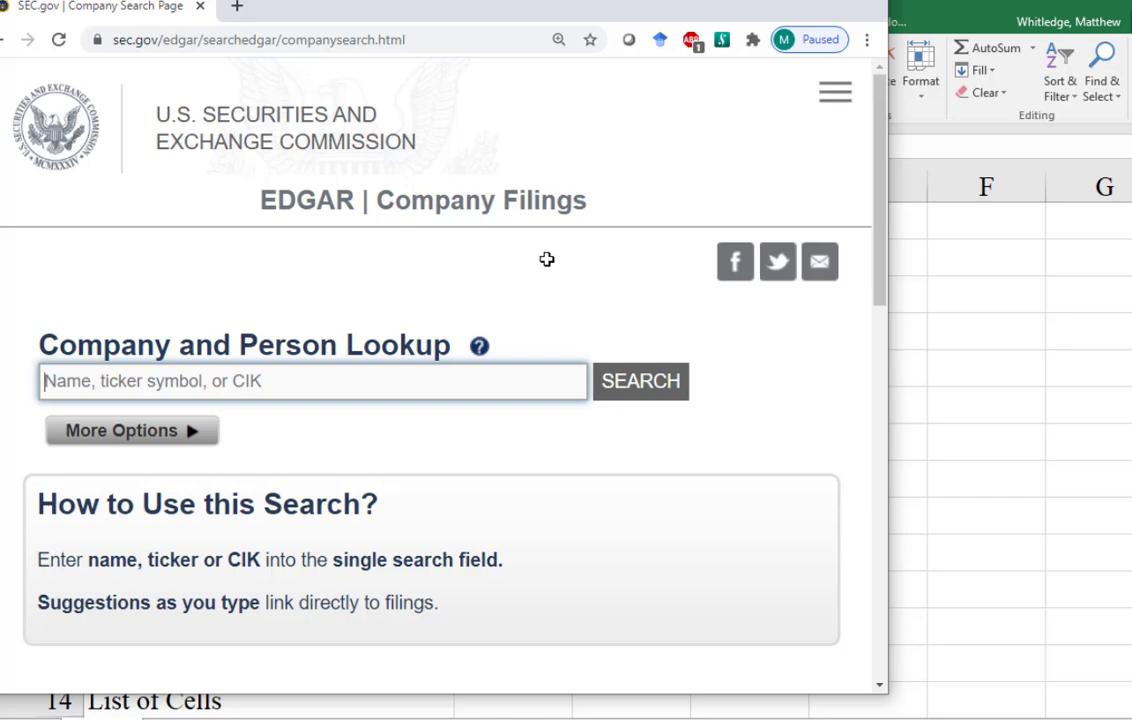
text(CAT)
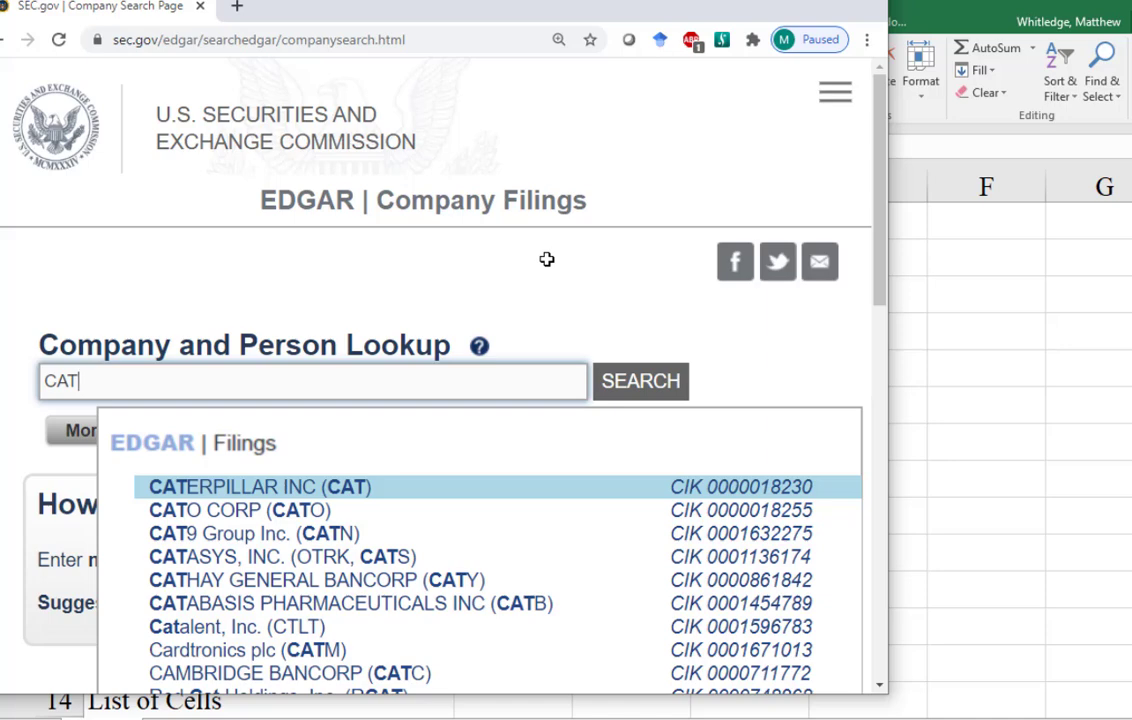
click(343, 487)
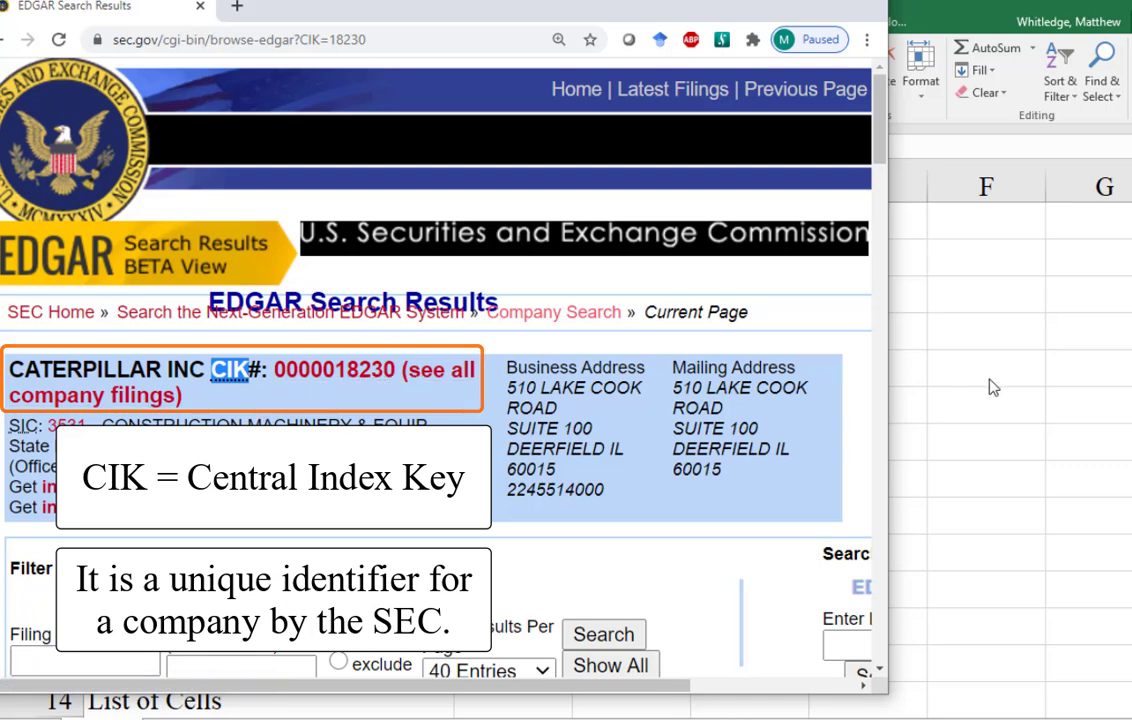
- Copy the Caterpillar EDGAR address into a HYPERLINK formula in B7 labelled "CAT SEC EDGAR", and enter the CIK 18230 in B3
click(280, 43)
key(ctrl+c)
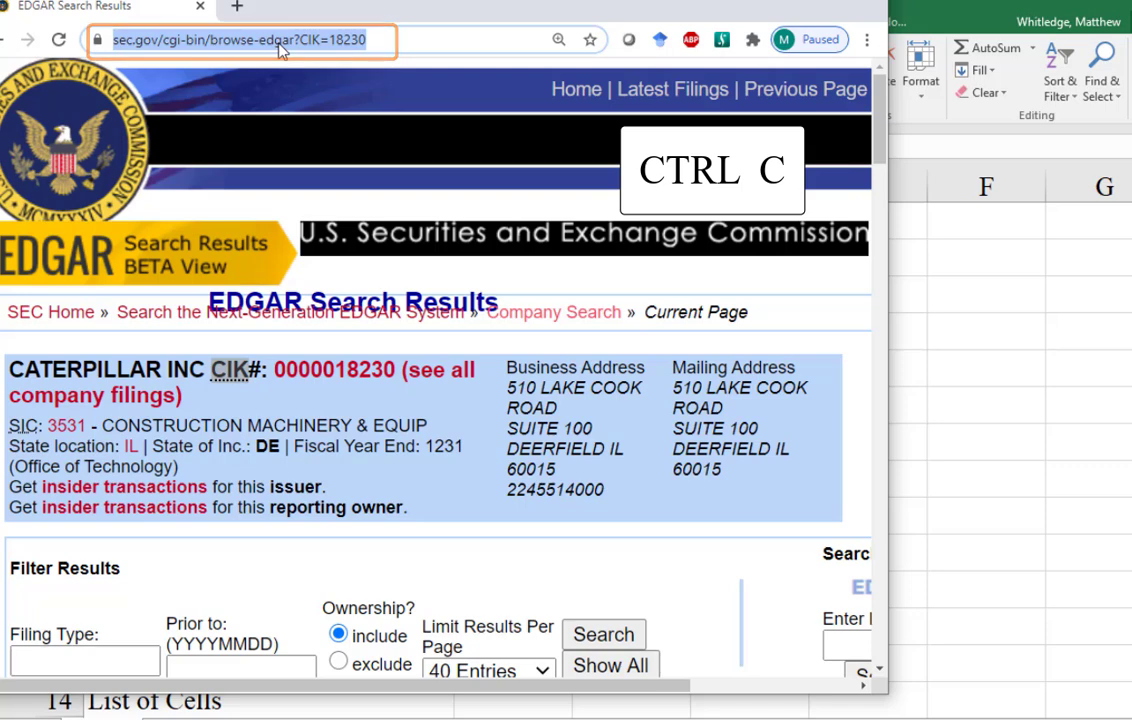
key(alt+Tab)
key(ctrl+v)
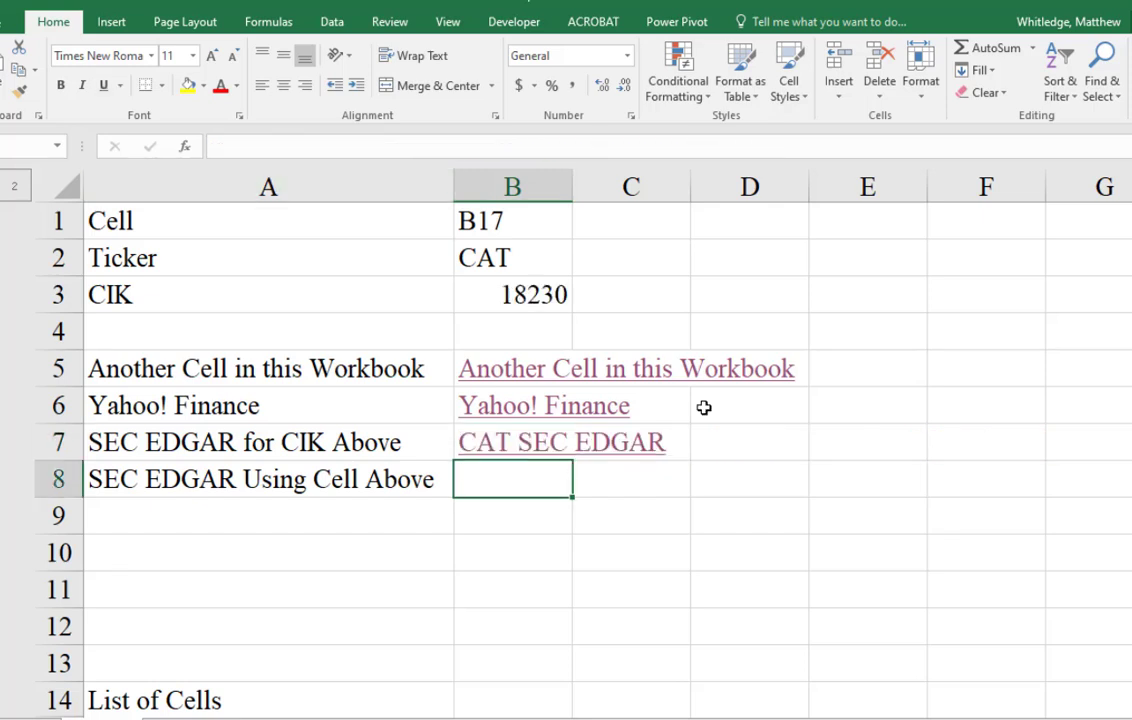
- Underline B8 and paste the CAT SEC EDGAR HYPERLINK formula into it
key(ctrl+u)
key(F2)
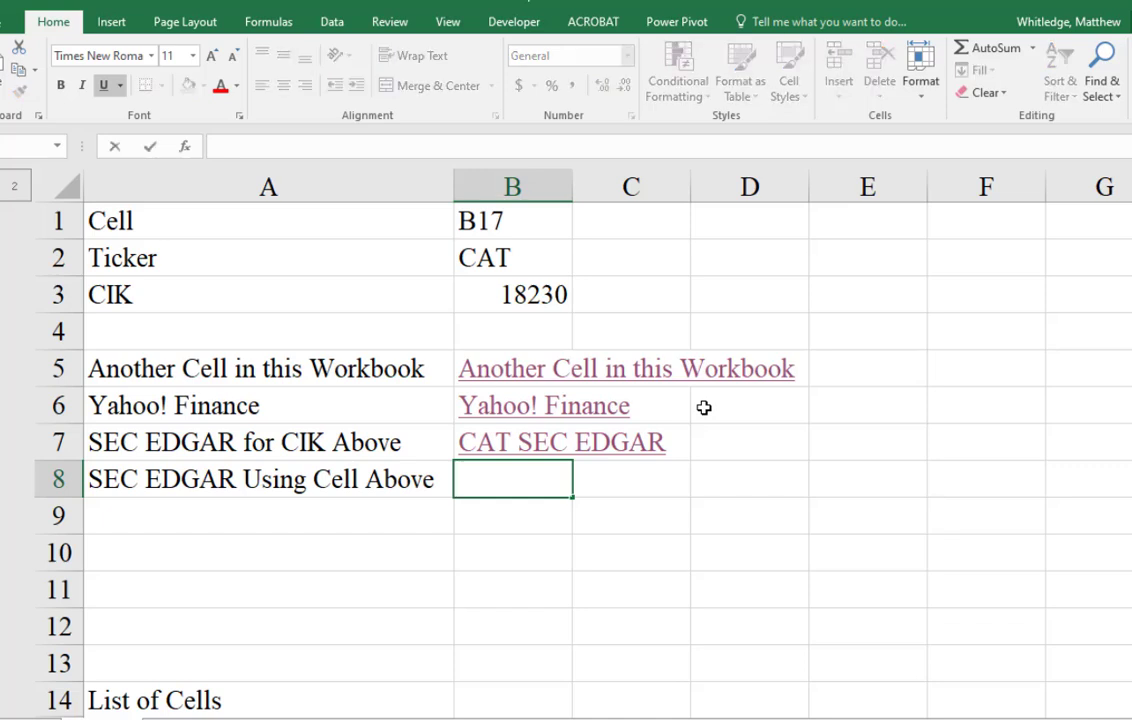
key(ctrl+v)
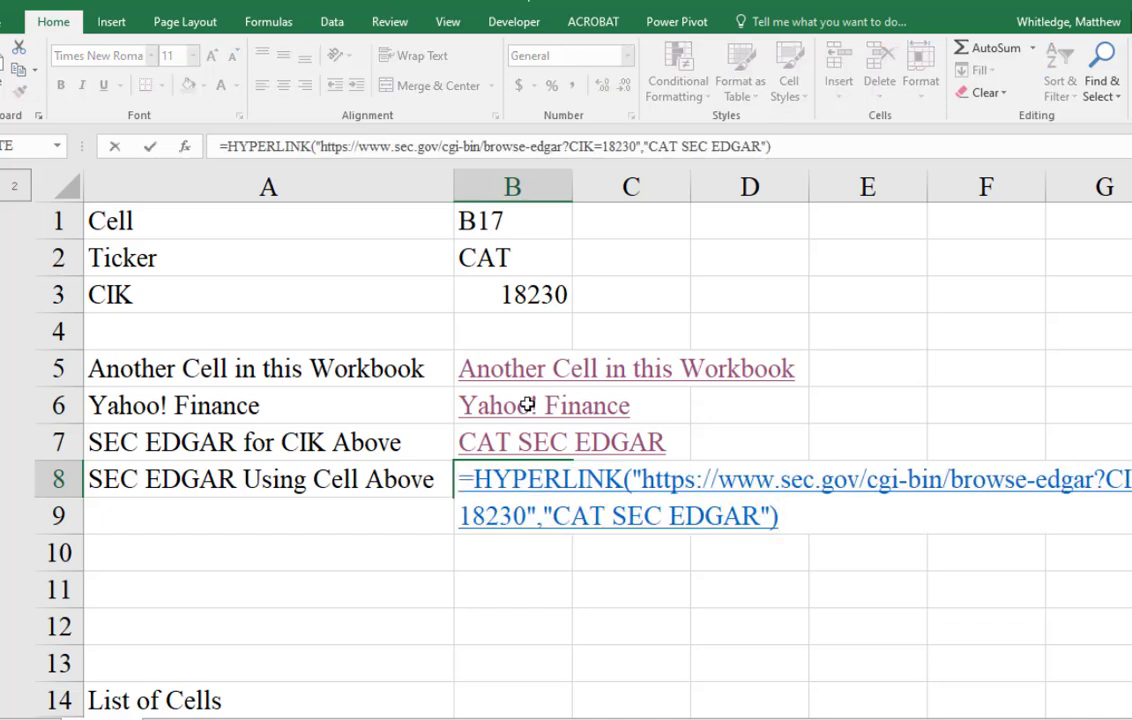
- Replace the hard-coded CIK in B8's HYPERLINK formula with a concatenated reference to B3, and test the link
click(543, 516)
key(BackSpace)
key(BackSpace)
key(BackSpace)
key(BackSpace)
key(BackSpace)
key(BackSpace)
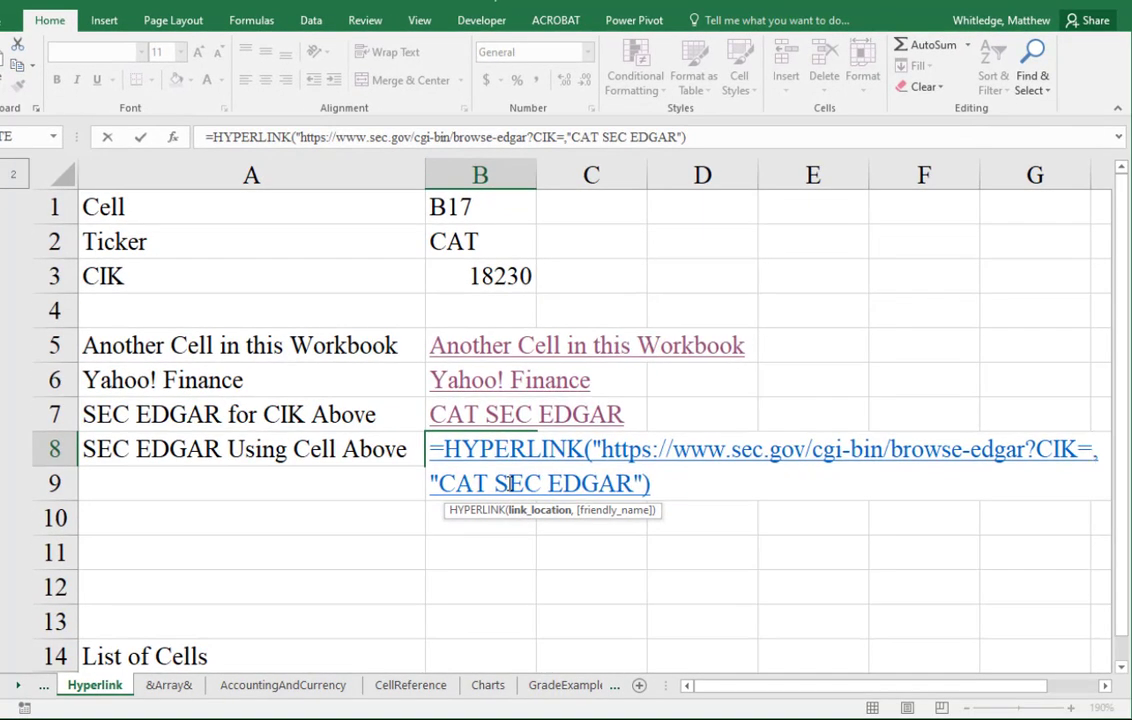
text(")
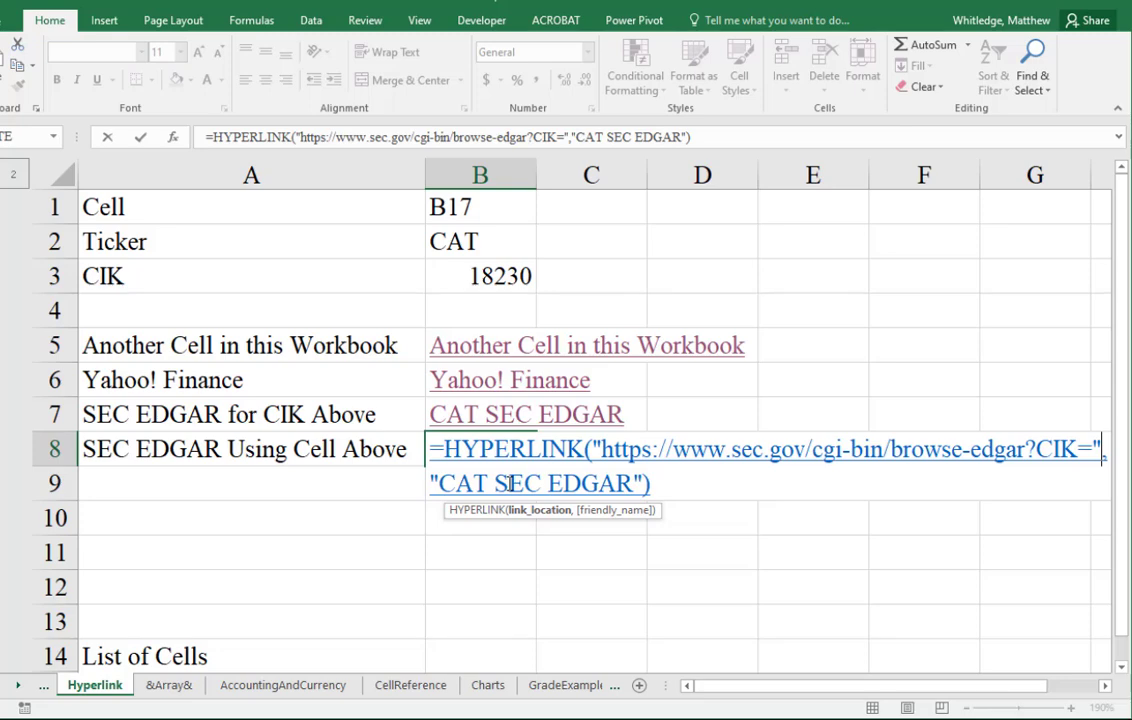
text(&)
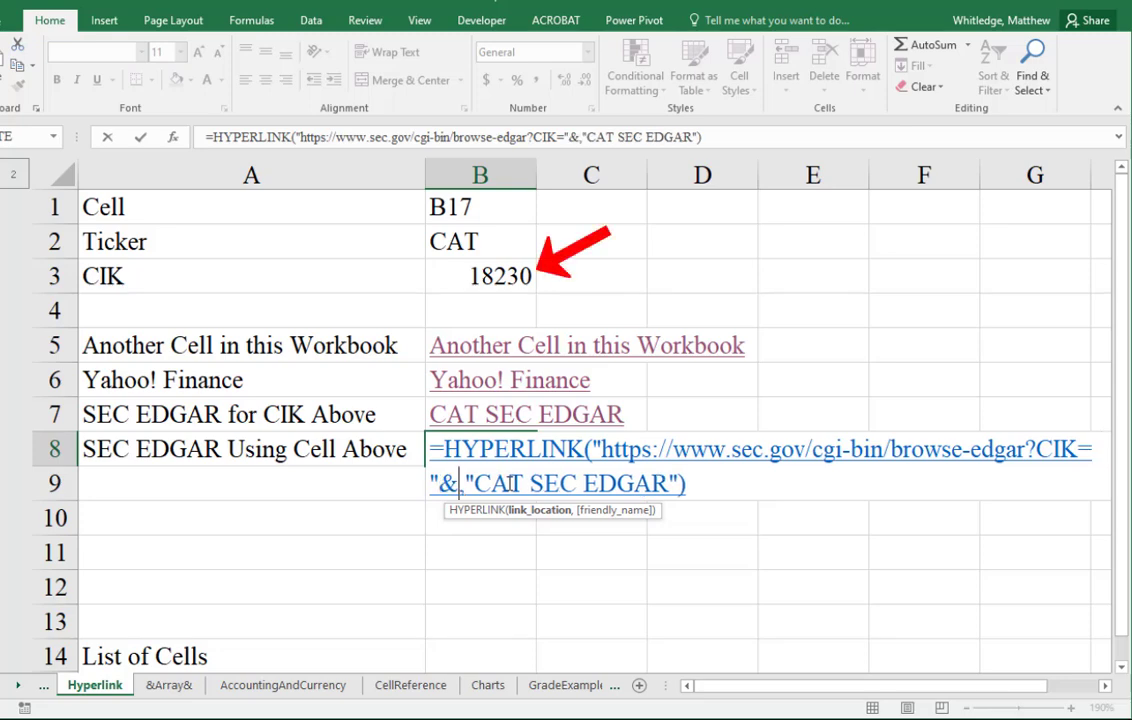
text(B3)
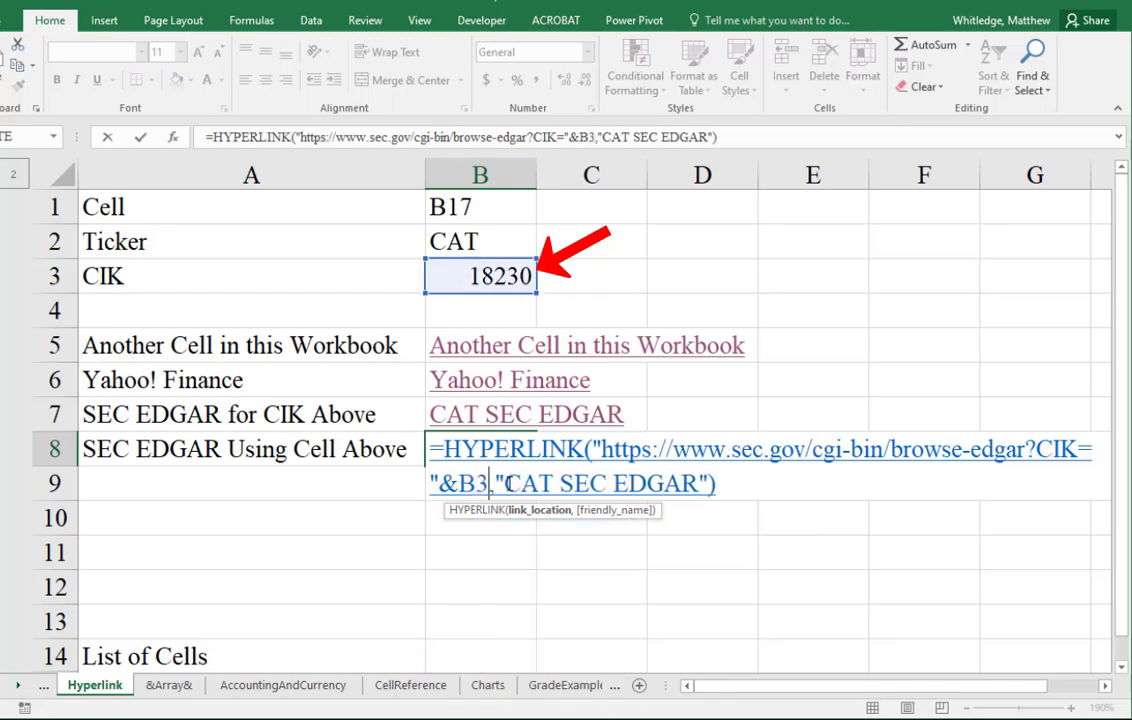
key(Return)
click(488, 455)
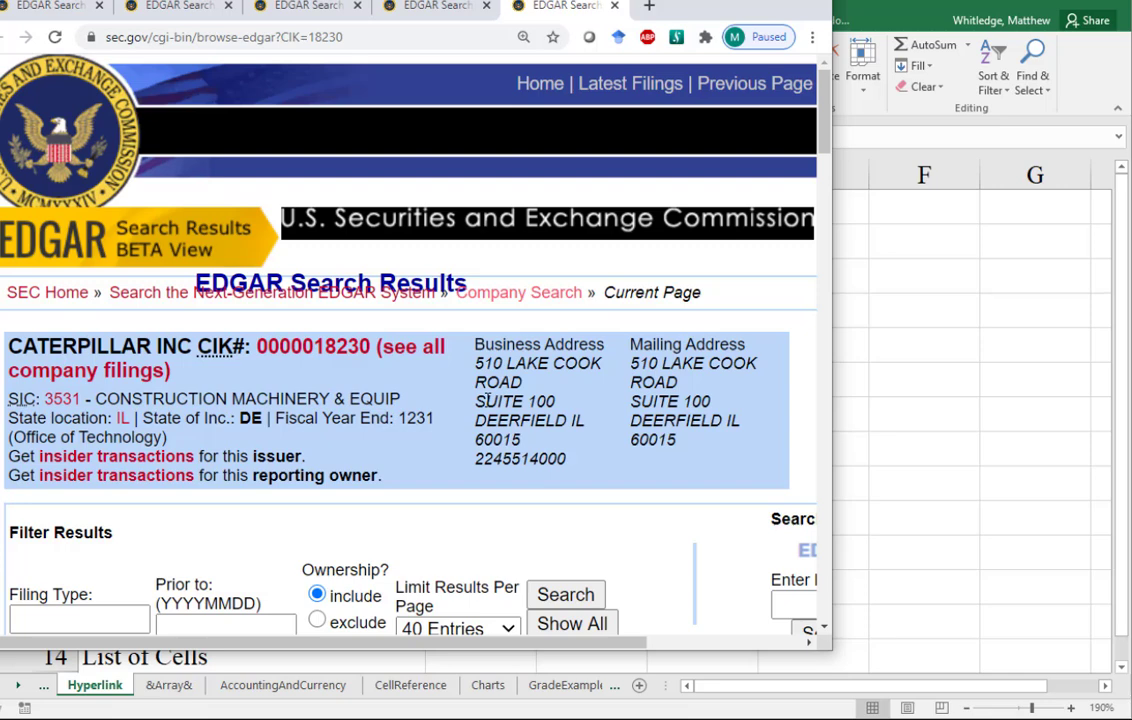
- Close two of the EDGAR results tabs and look up AAPL in the SEC EDGAR company search
click(357, 6)
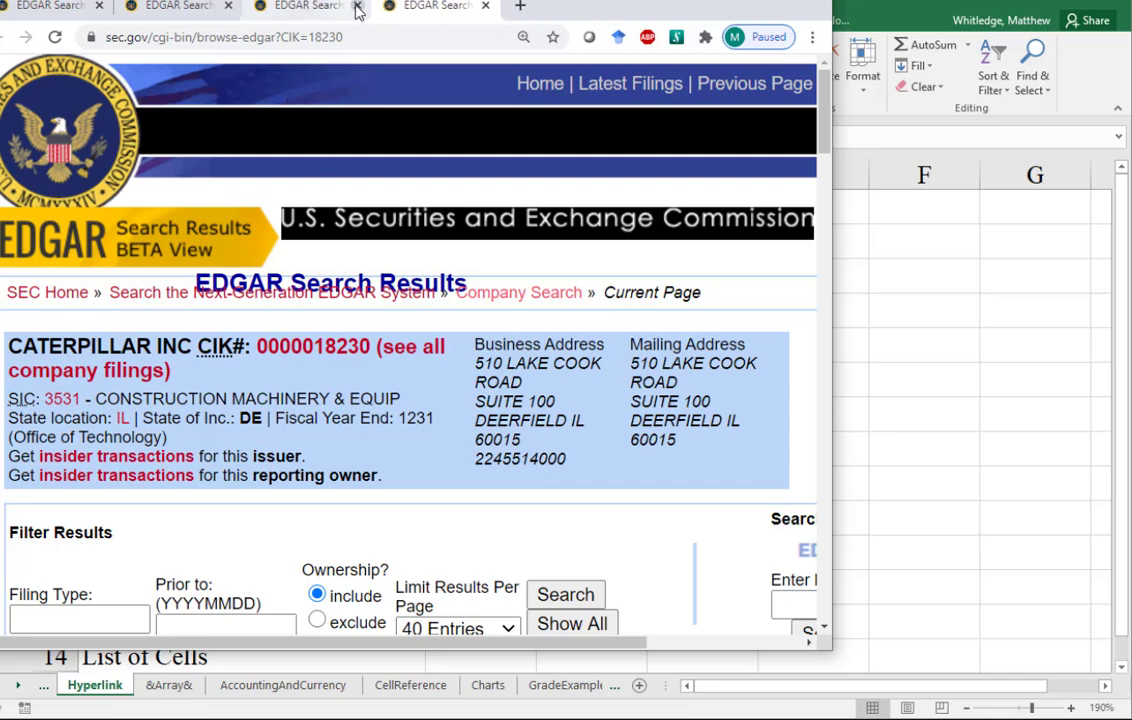
click(357, 6)
click(340, 294)
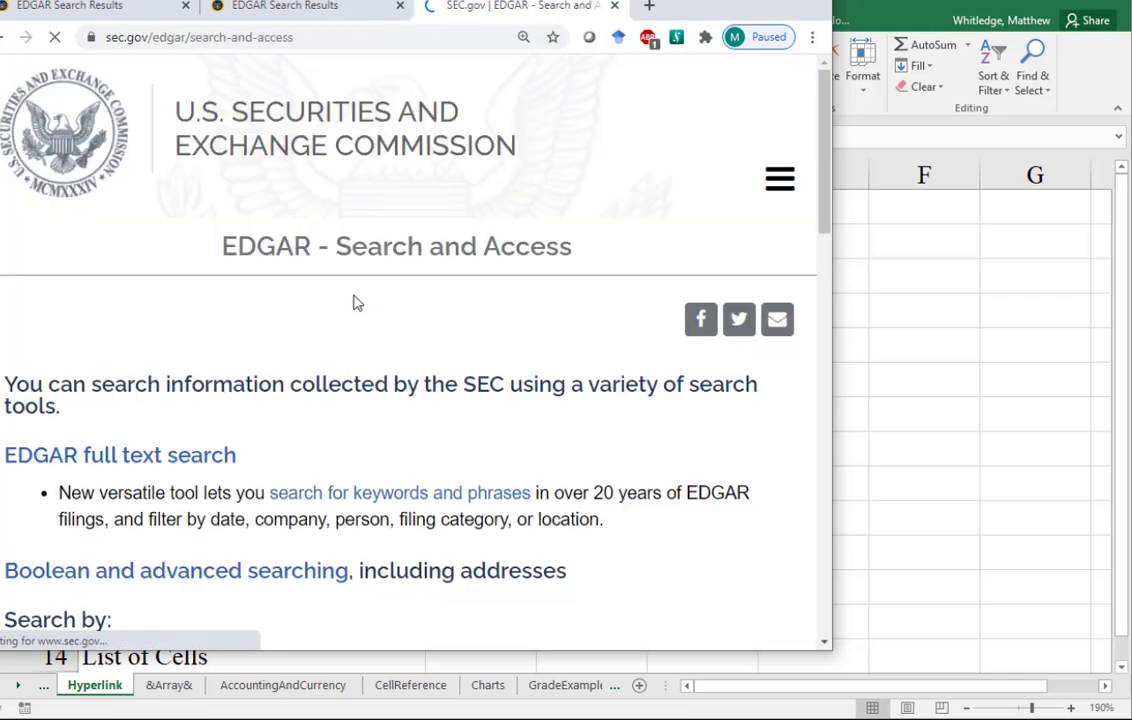
scroll(356, 390, down, 3)
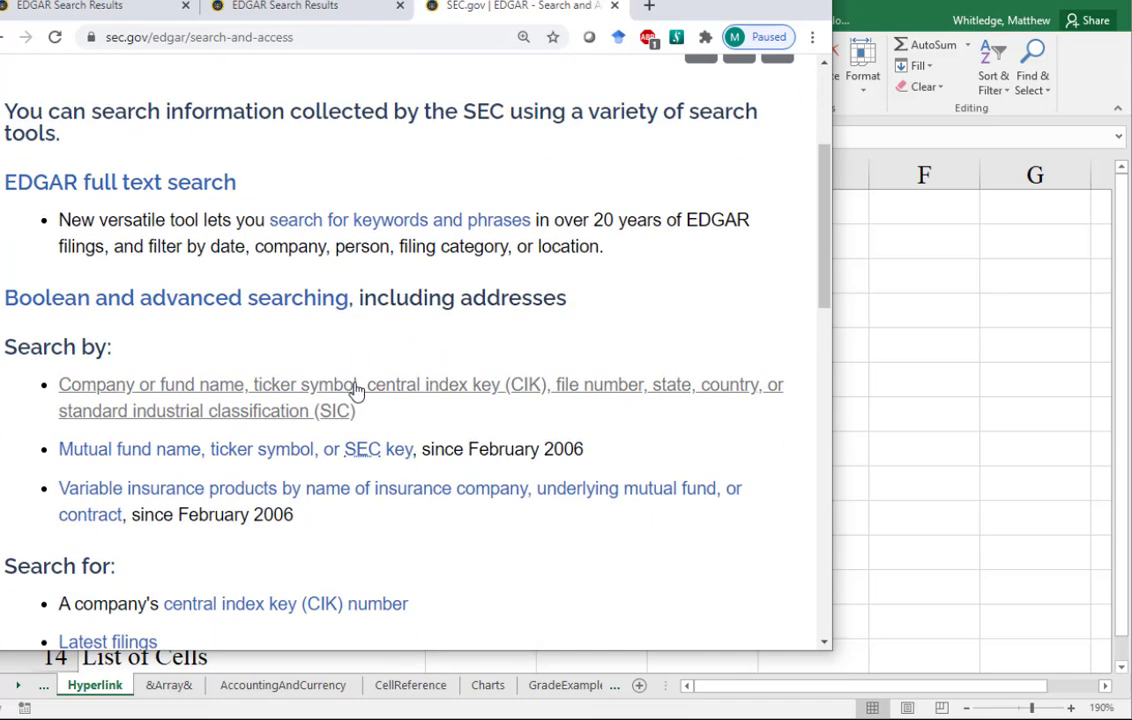
click(268, 390)
click(433, 362)
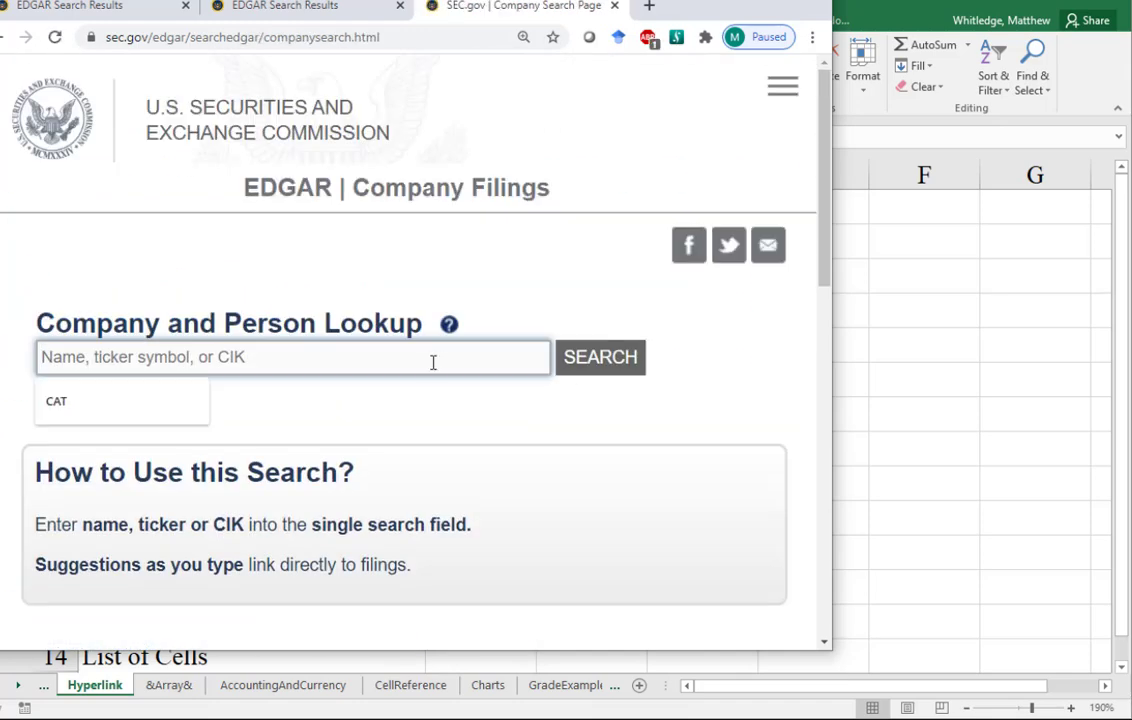
text(AAPL)
key(Return)
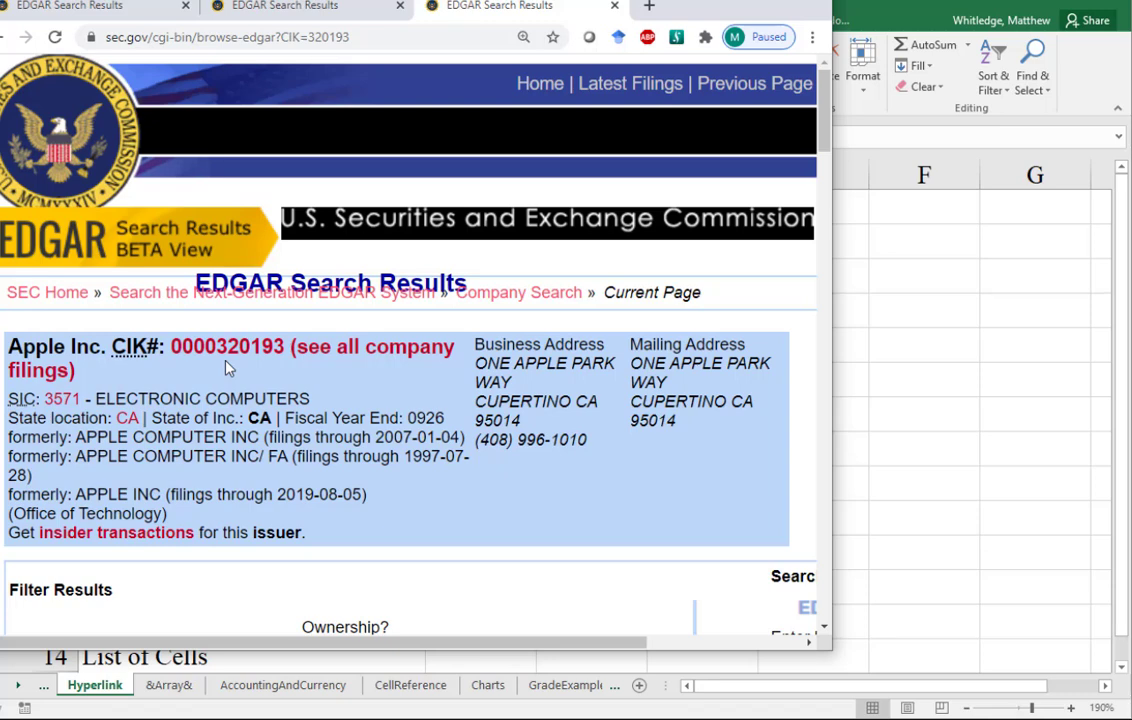
- Switch back to the Hyperlink sheet in Excel, set the CIK in B3 to 320193 and test the B8 link
key(alt+Tab)
key(Up)
key(Up)
key(Up)
key(Up)
text(320193)
key(Return)
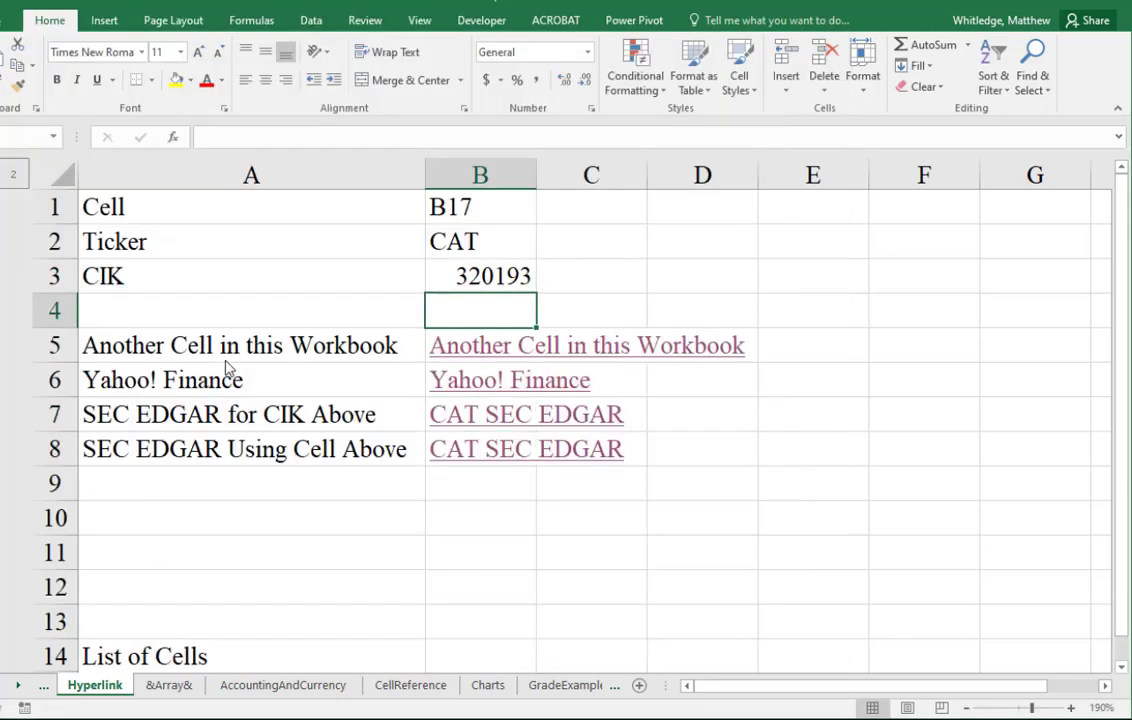
click(480, 458)
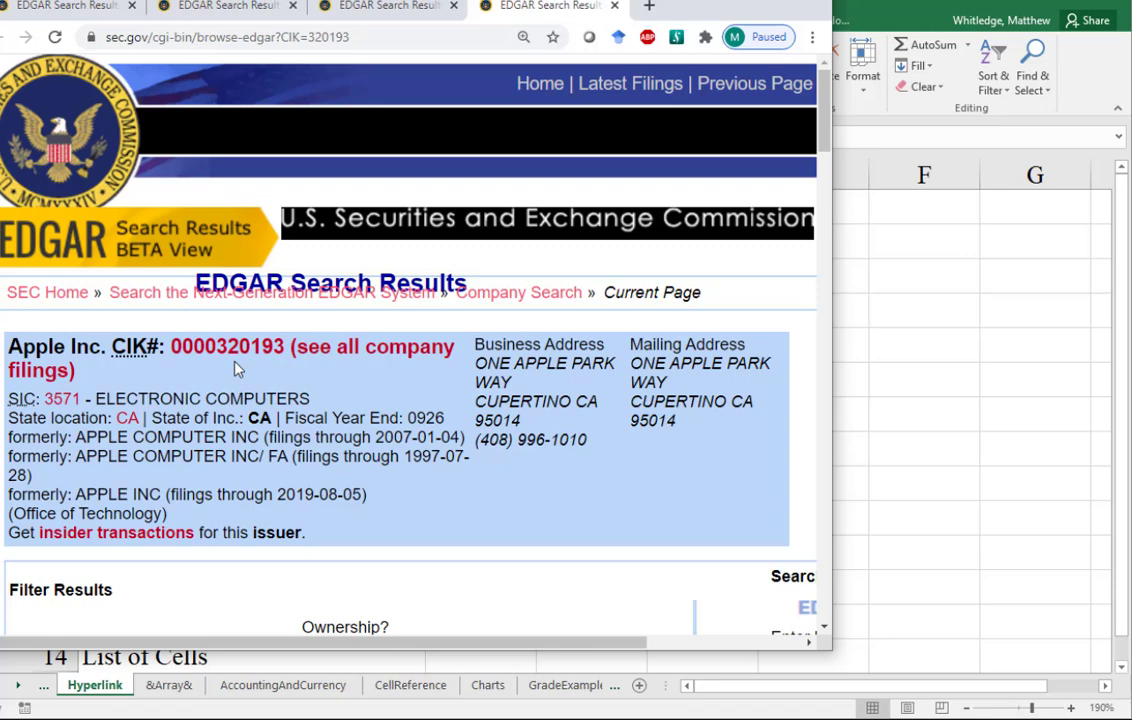
- Return to the workbook, change the friendly name in B8's HYPERLINK formula to "SEC Using CIK Above", and test the link
click(901, 368)
key(F2)
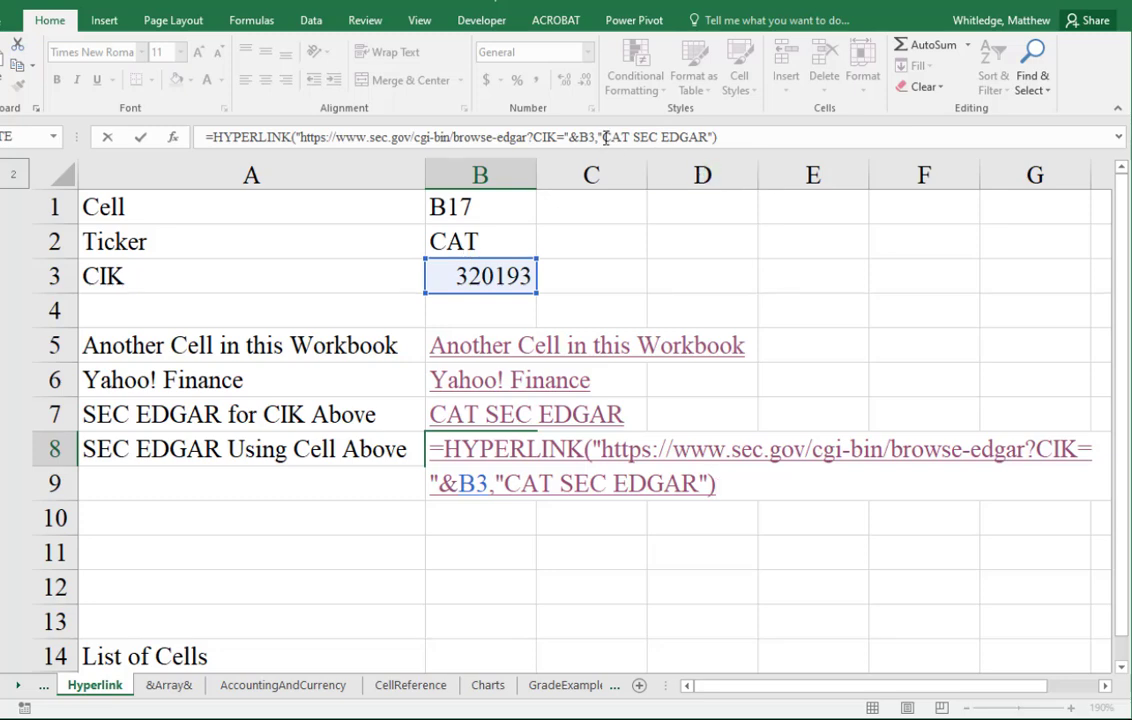
drag(605, 138, 708, 137)
text(SEC Using CIK Above)
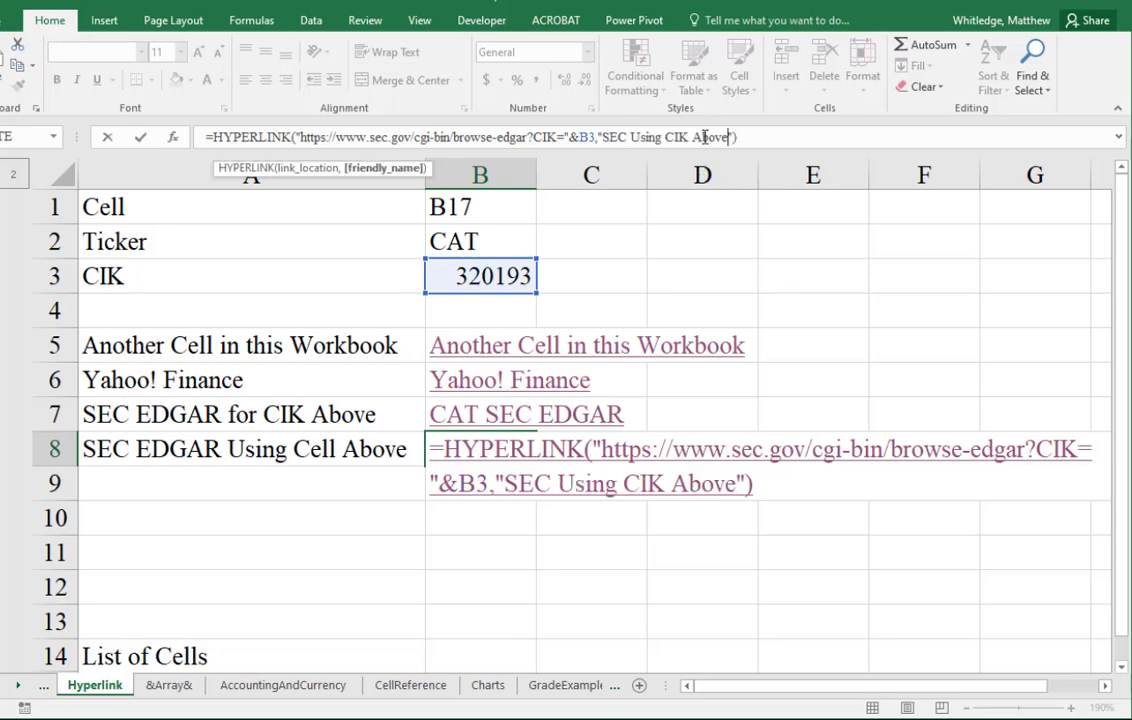
key(Return)
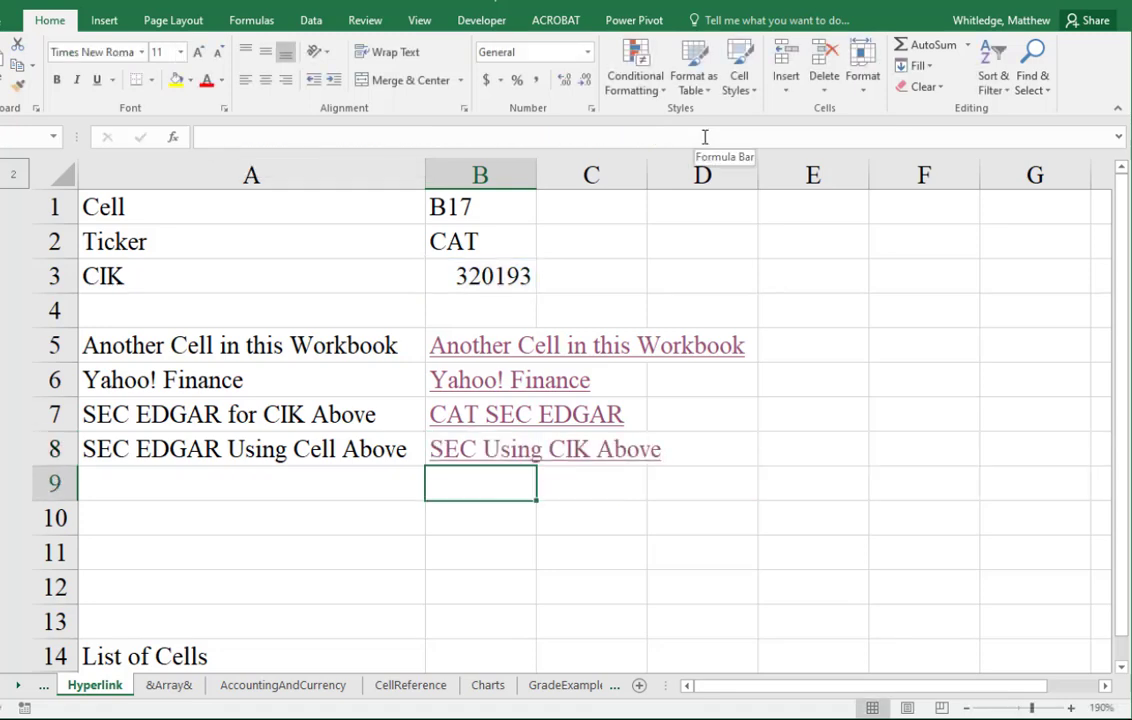
click(513, 450)
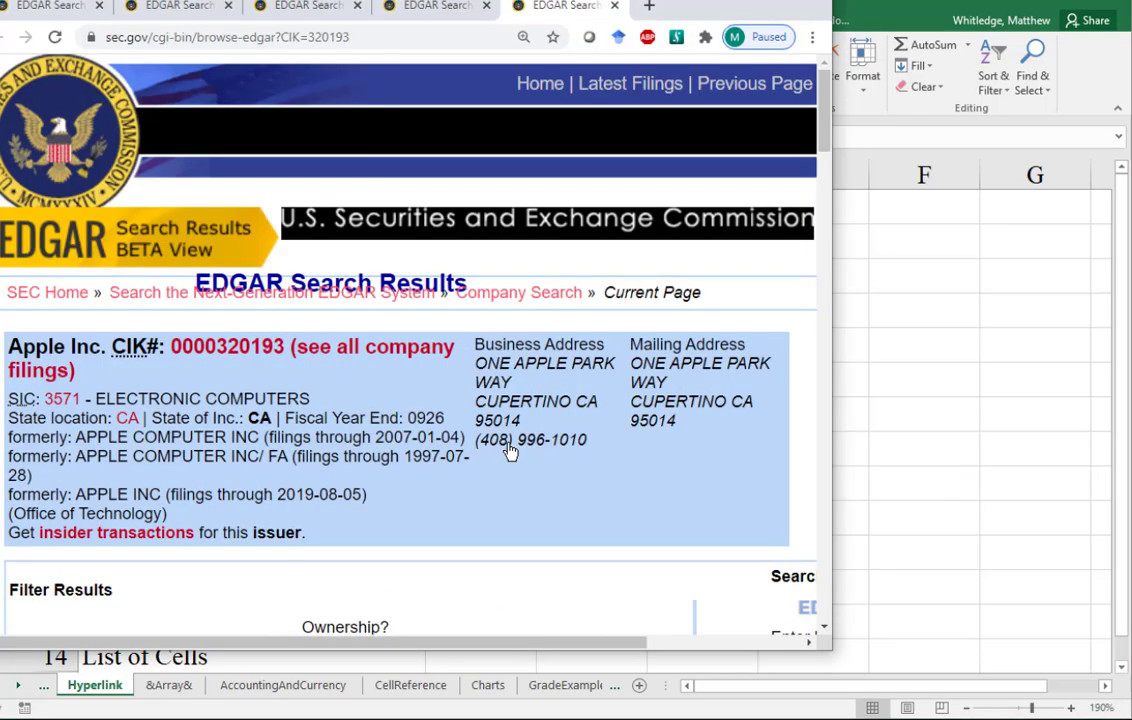
- Return to the Hyperlink sheet and set the Cell input in B1 to A16
click(1001, 436)
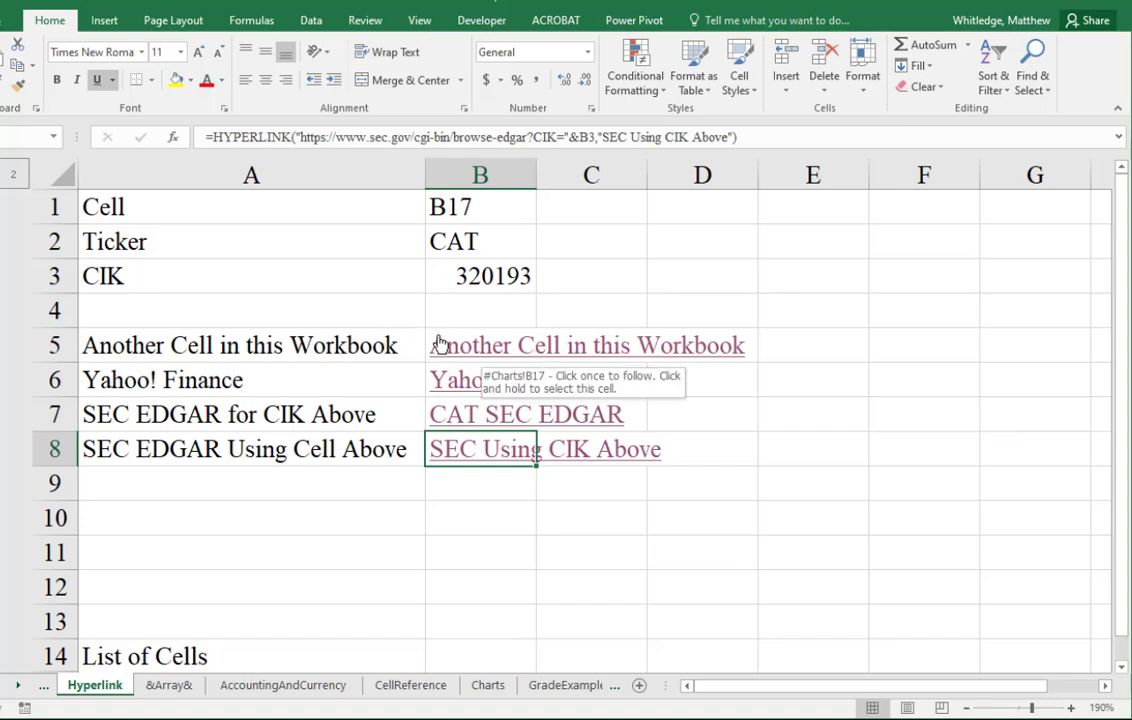
click(481, 204)
click(542, 216)
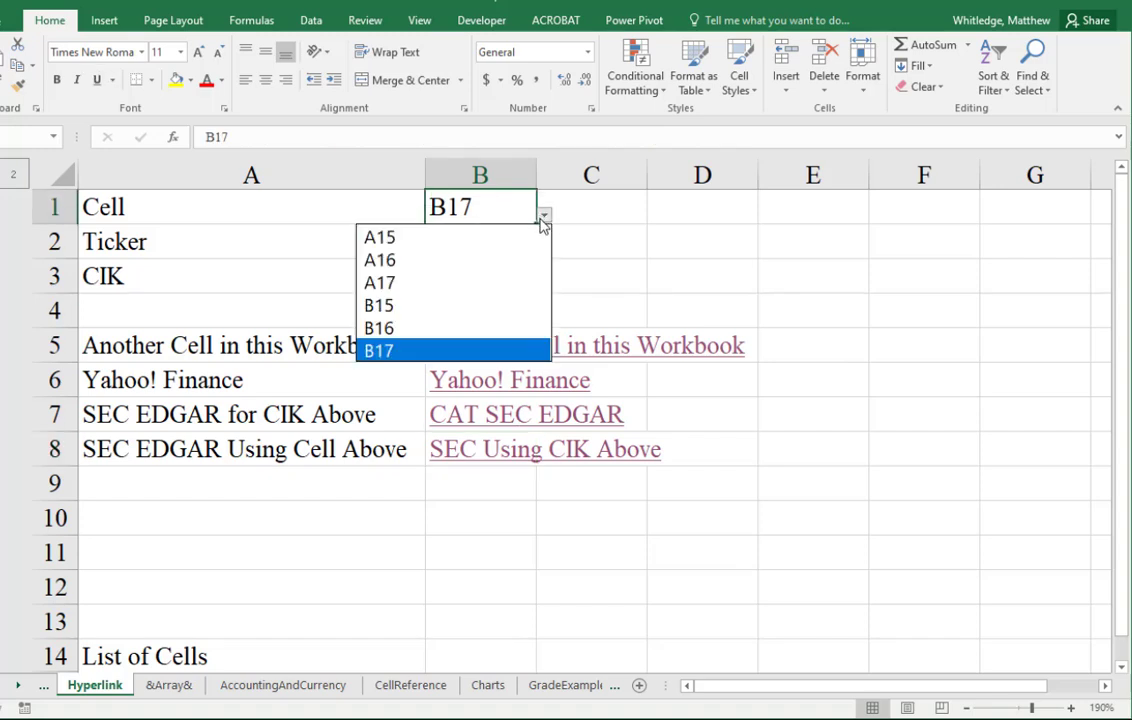
click(508, 259)
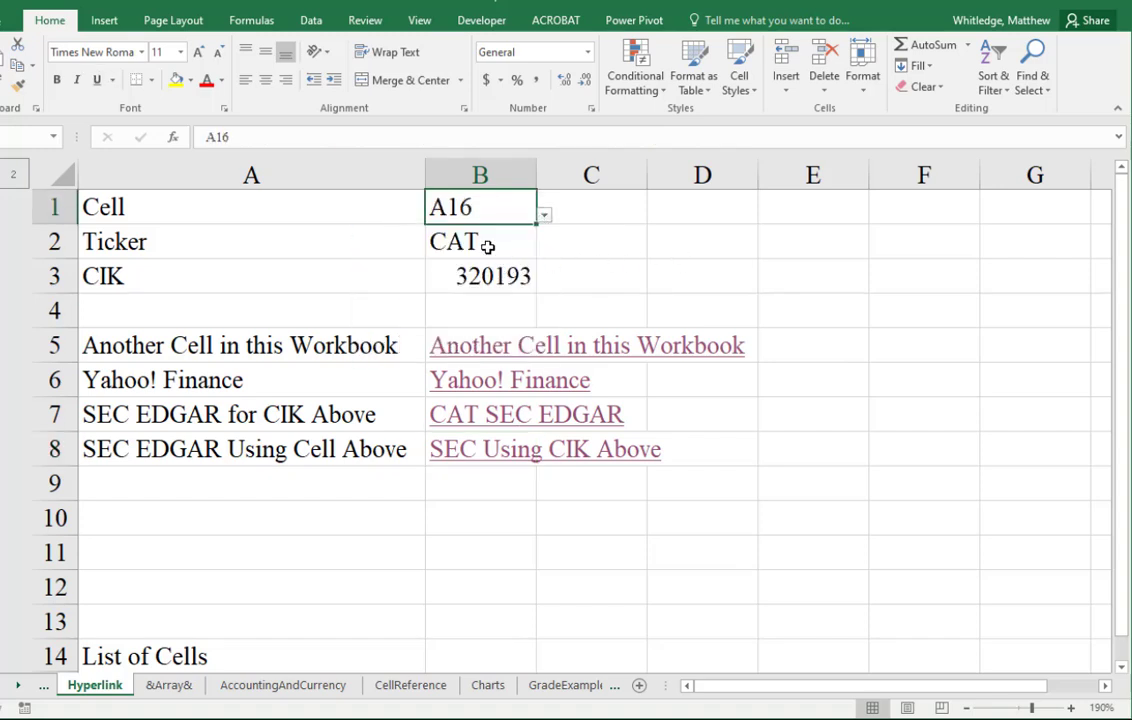